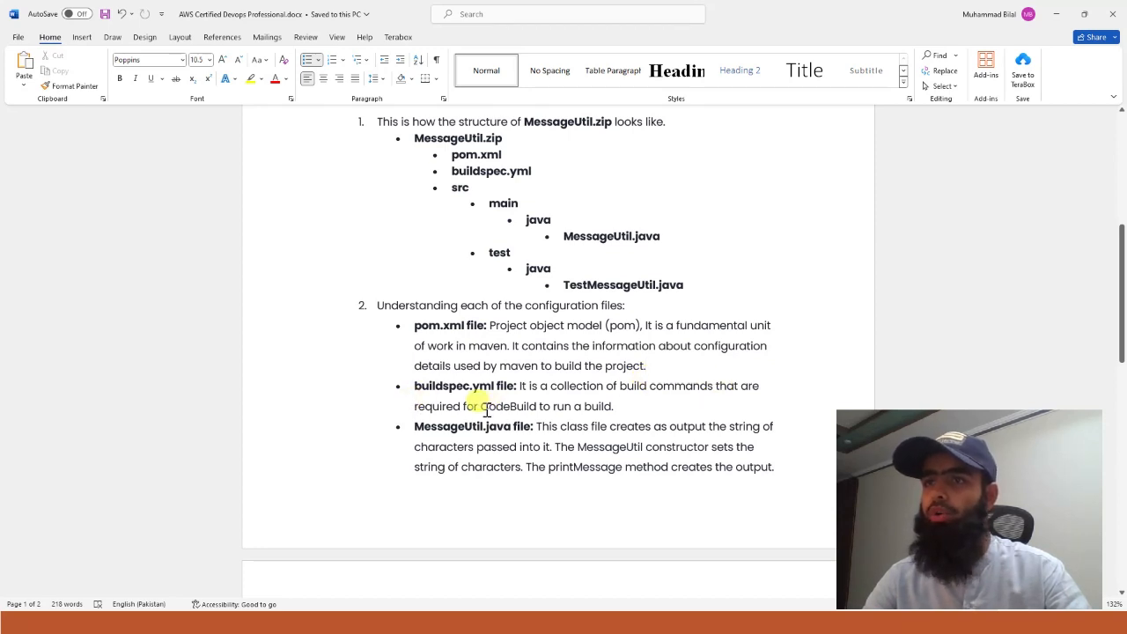
Review the buildspec.yml and MessageUtil.java descriptions, the document title, and the first task about the Zip file structure.
left_click_drag(480, 406, 616, 407)
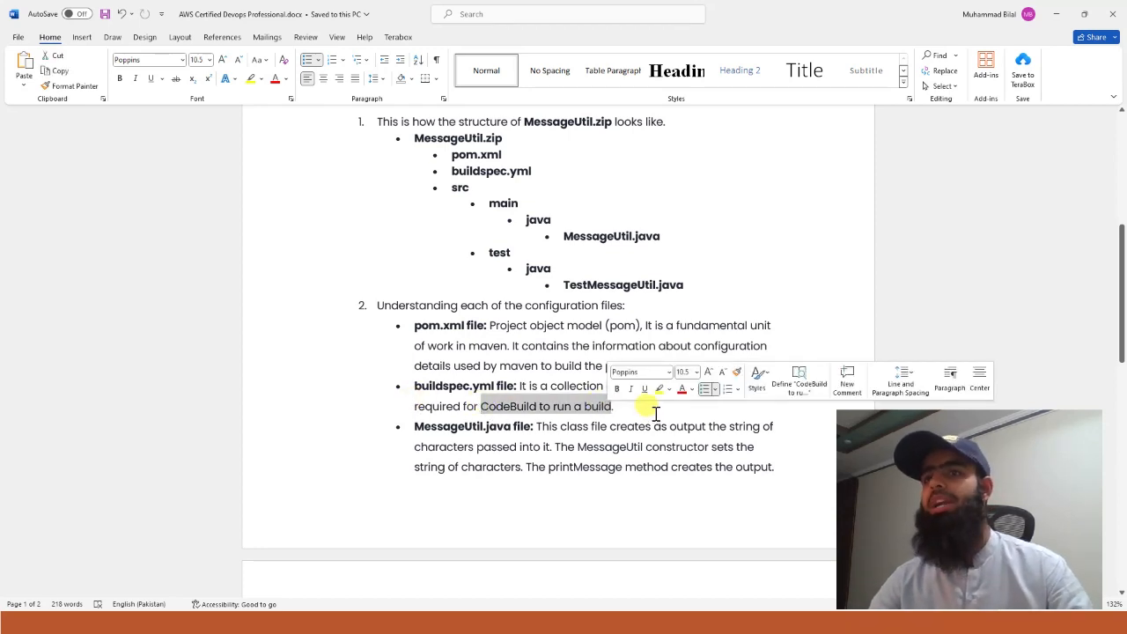
left_click(654, 423)
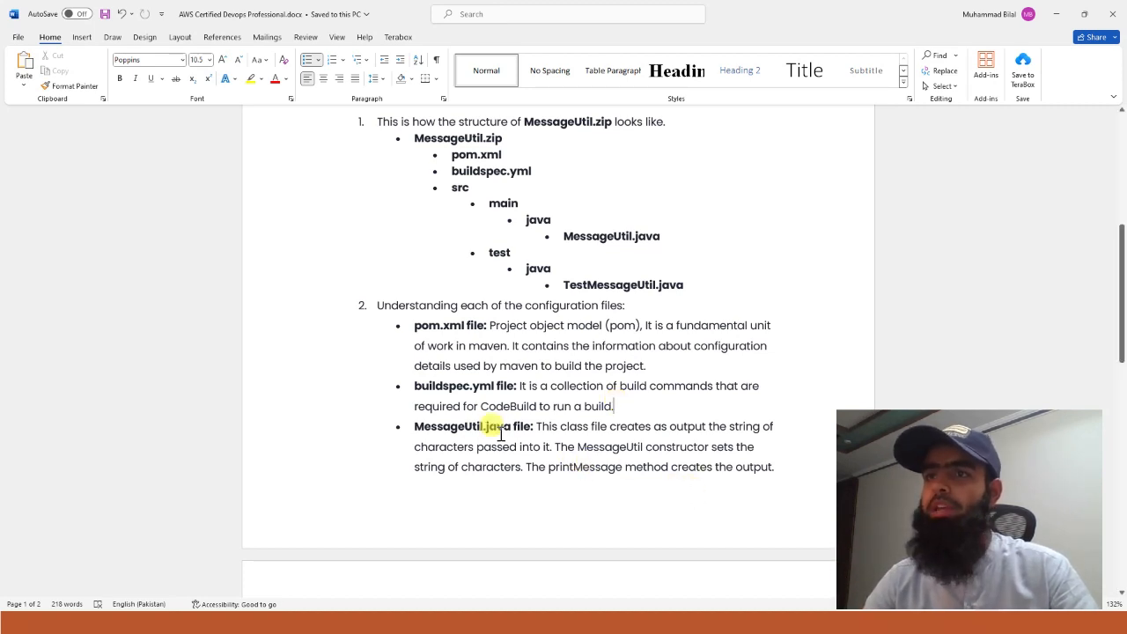
left_click_drag(1121, 339, 1120, 387)
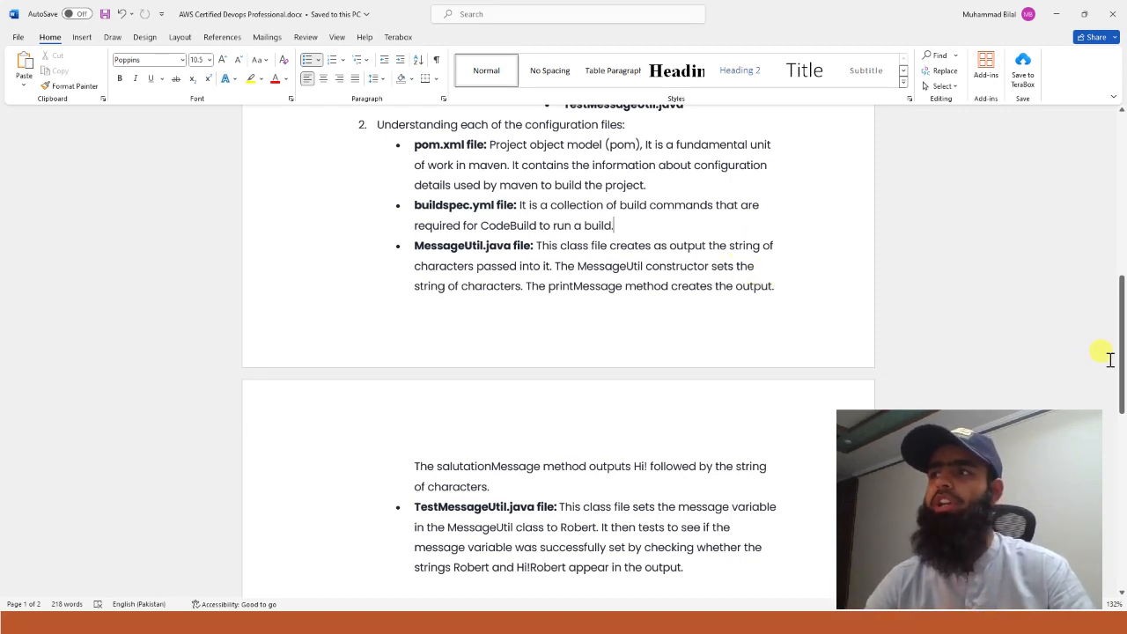
left_click_drag(1123, 365, 1123, 252)
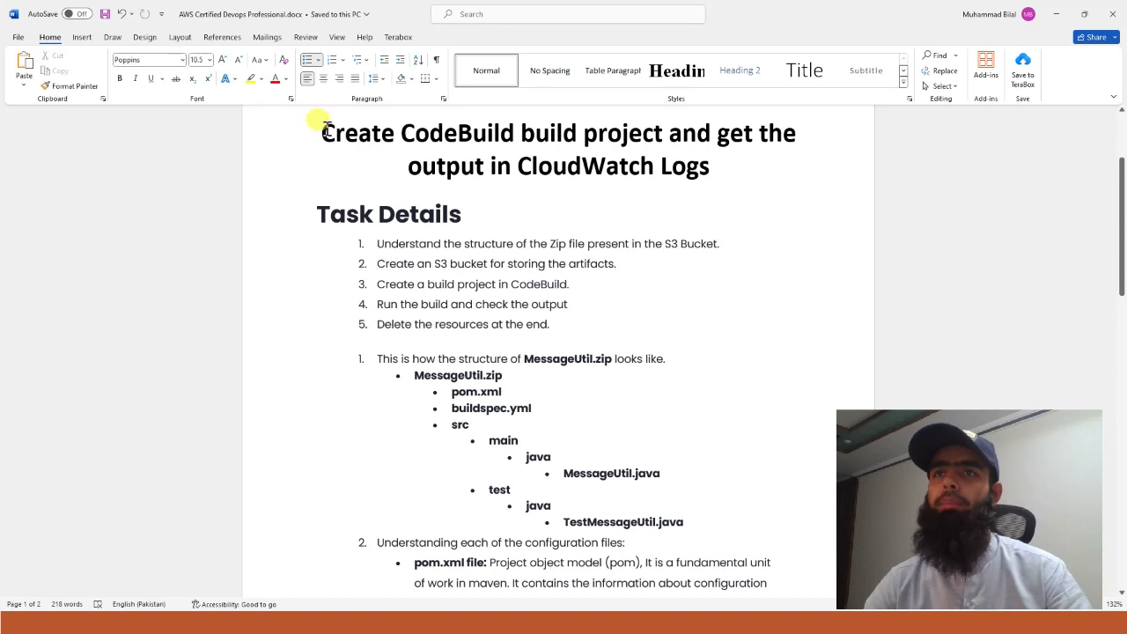
left_click_drag(323, 132, 682, 166)
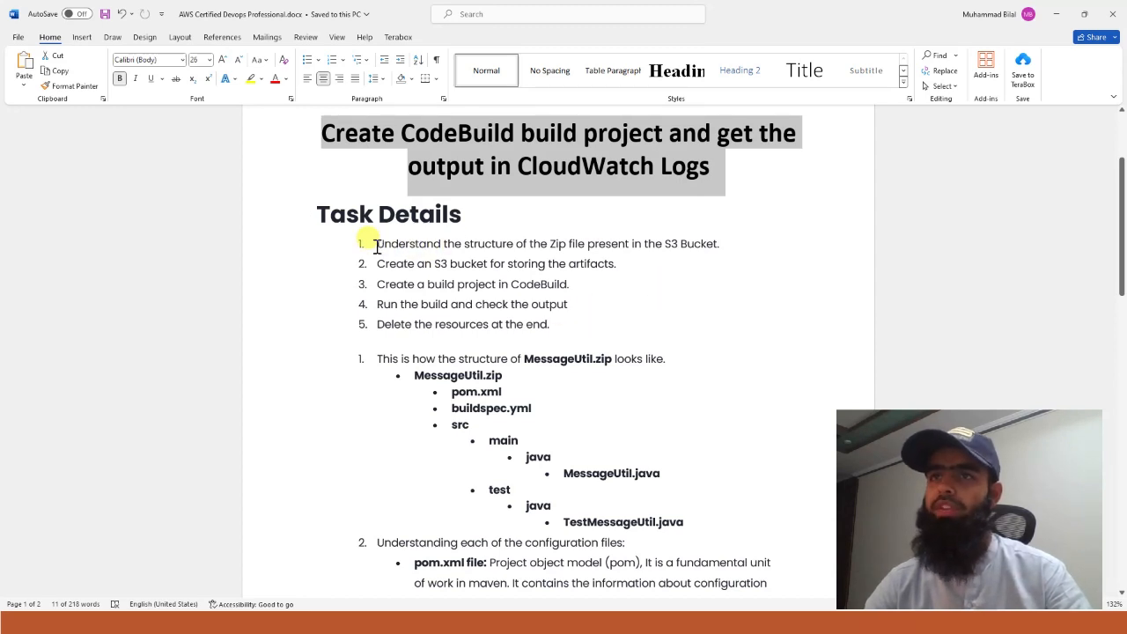
left_click_drag(373, 244, 716, 237)
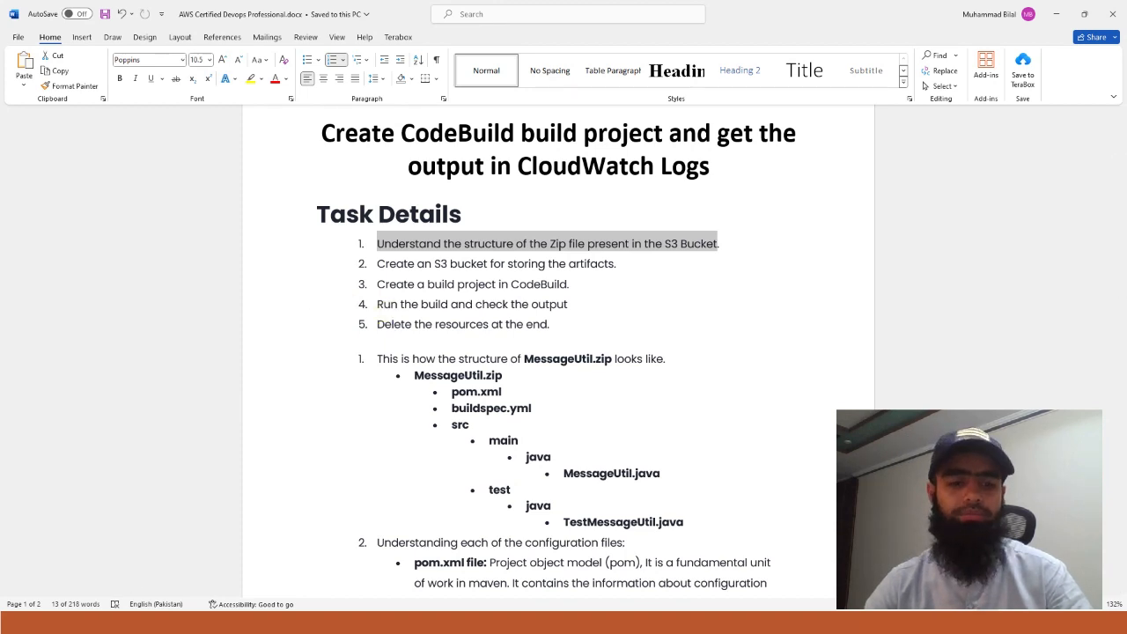
Switch to the Amazon S3 console in the browser and look at MessageUtil.zip in the sourcecodejava bucket.
key("alt+Tab")
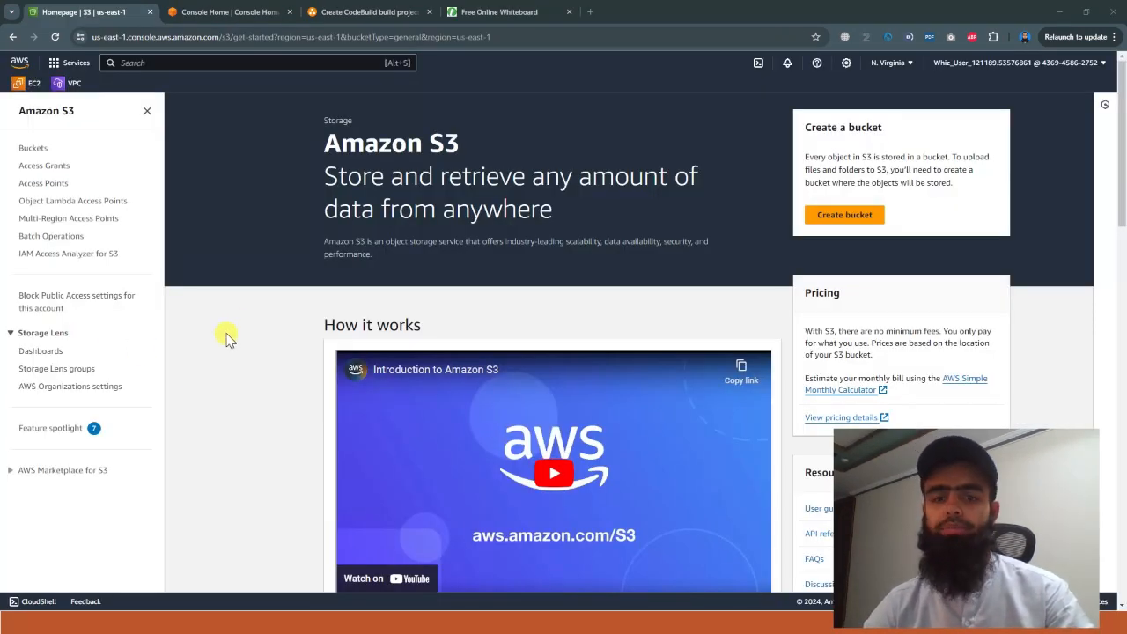
left_click(37, 150)
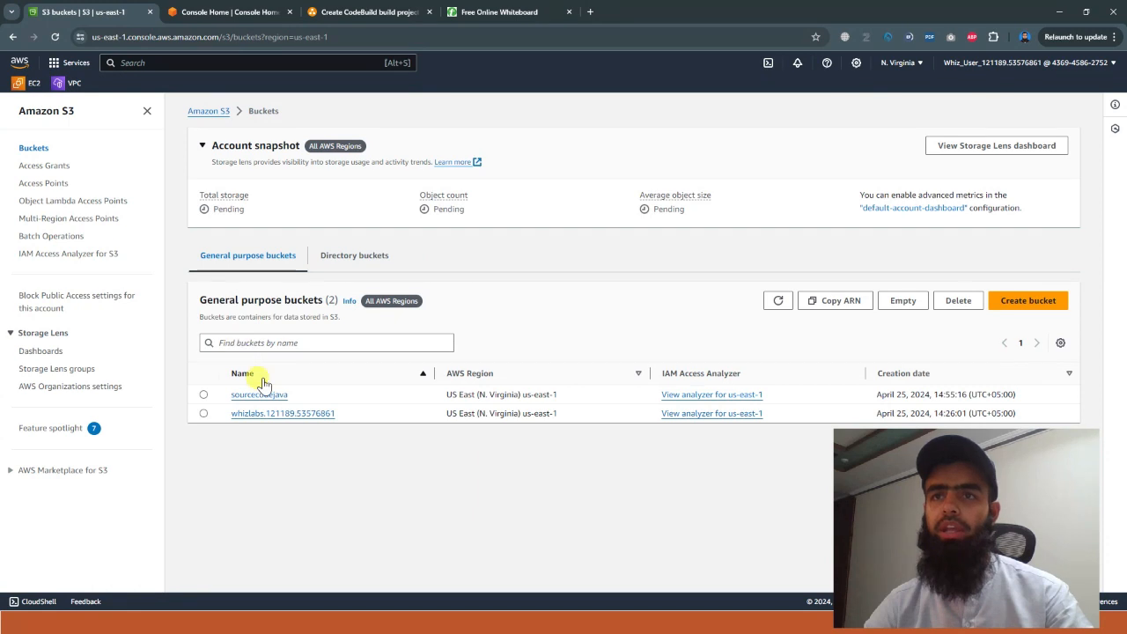
left_click(257, 398)
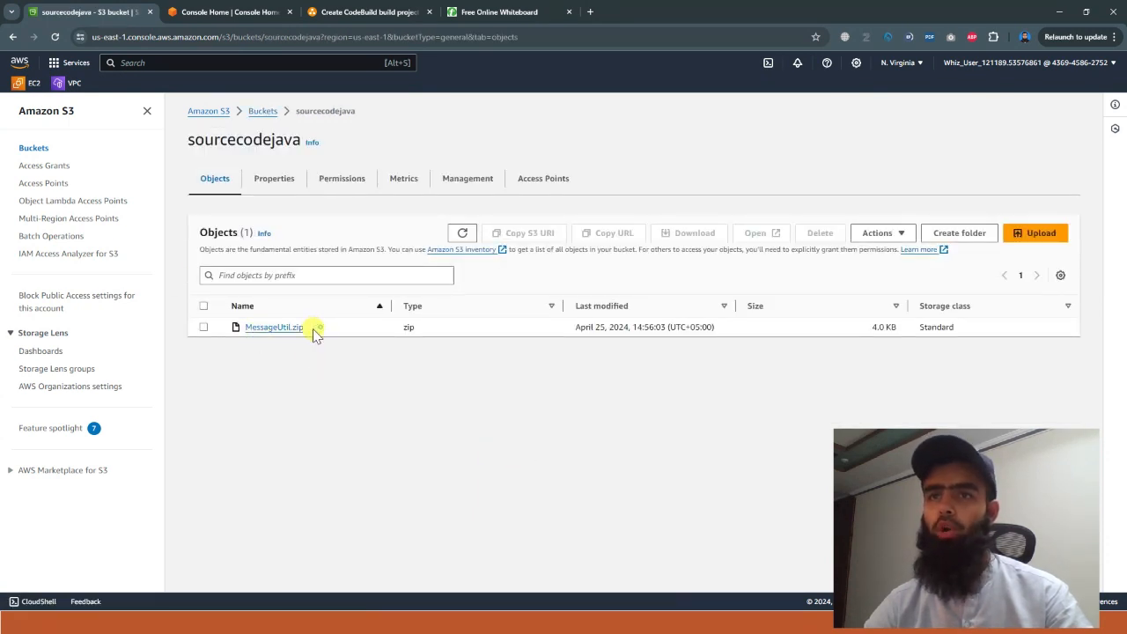
left_click_drag(315, 333, 233, 329)
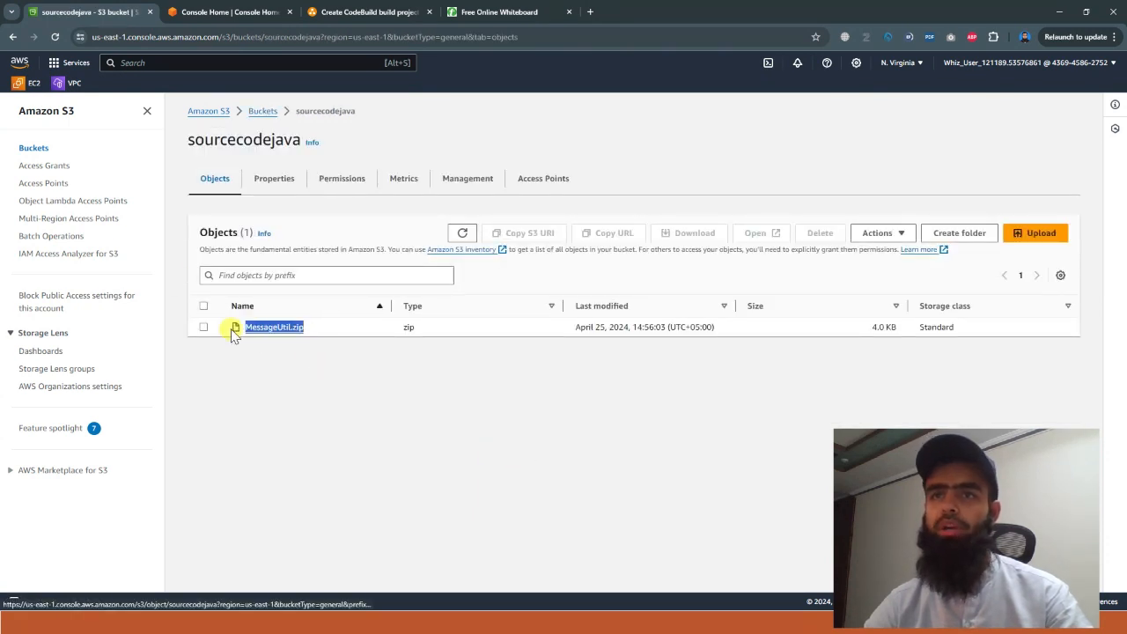
left_click(308, 375)
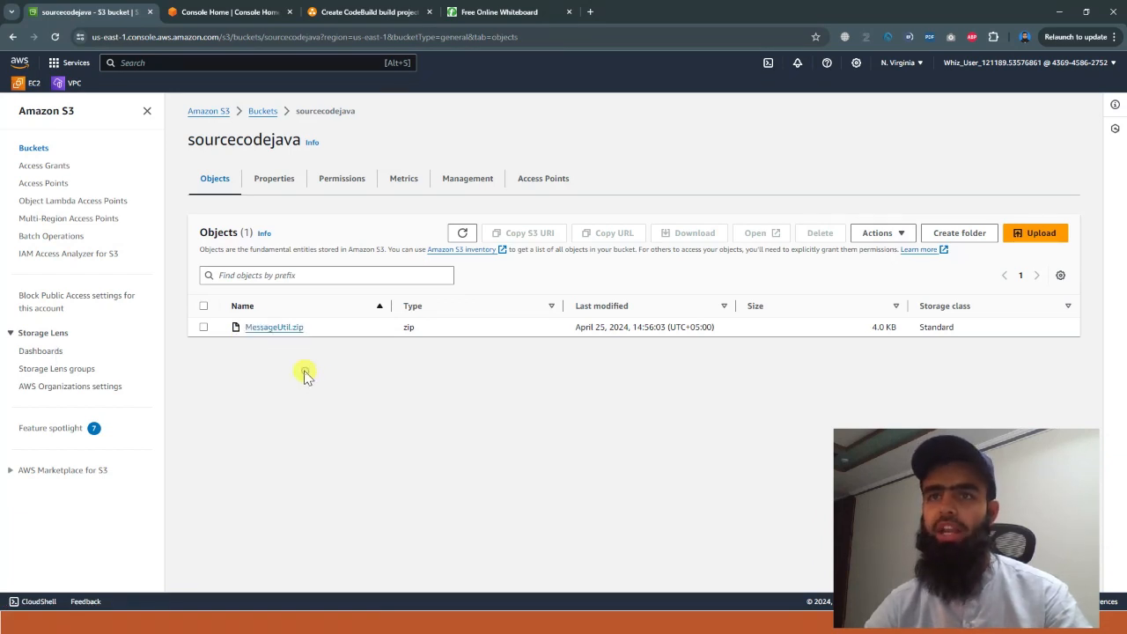
Inspect the properties of the MessageUtil.zip object, and return to the sourcecodejava bucket.
left_click(279, 328)
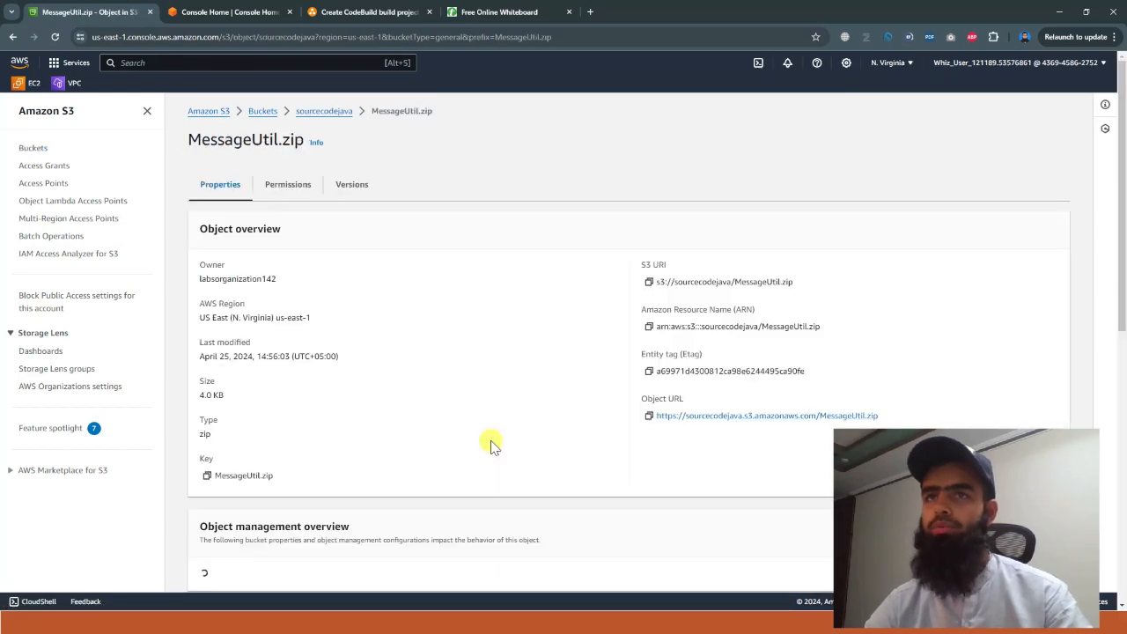
scroll(528, 422, "down", 15)
scroll(531, 423, "up", 12)
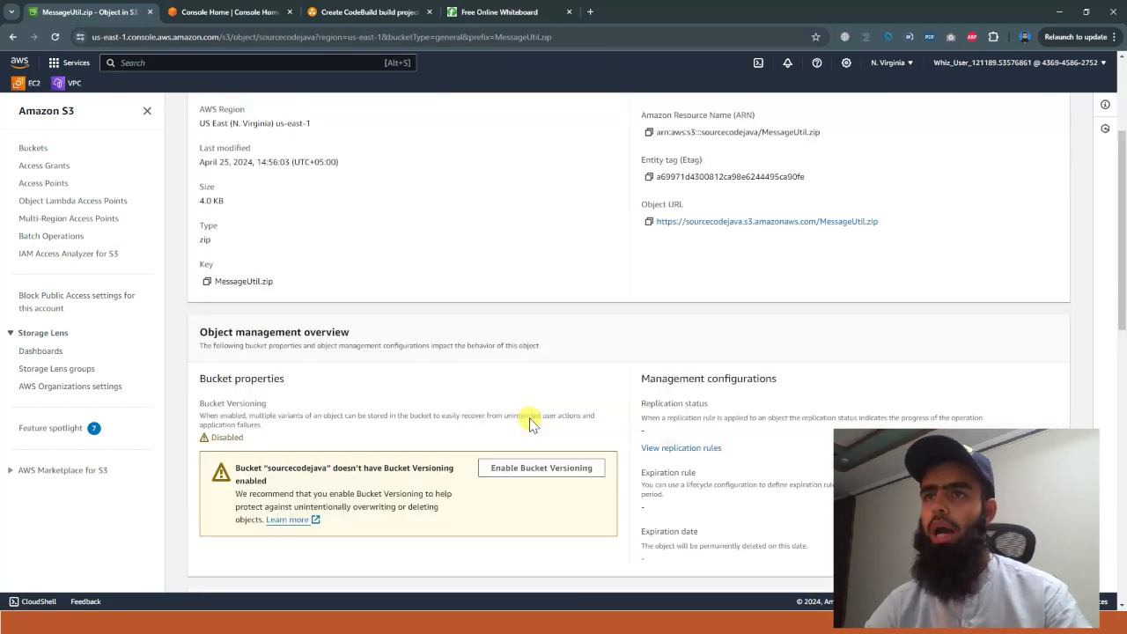
scroll(530, 424, "up", 3)
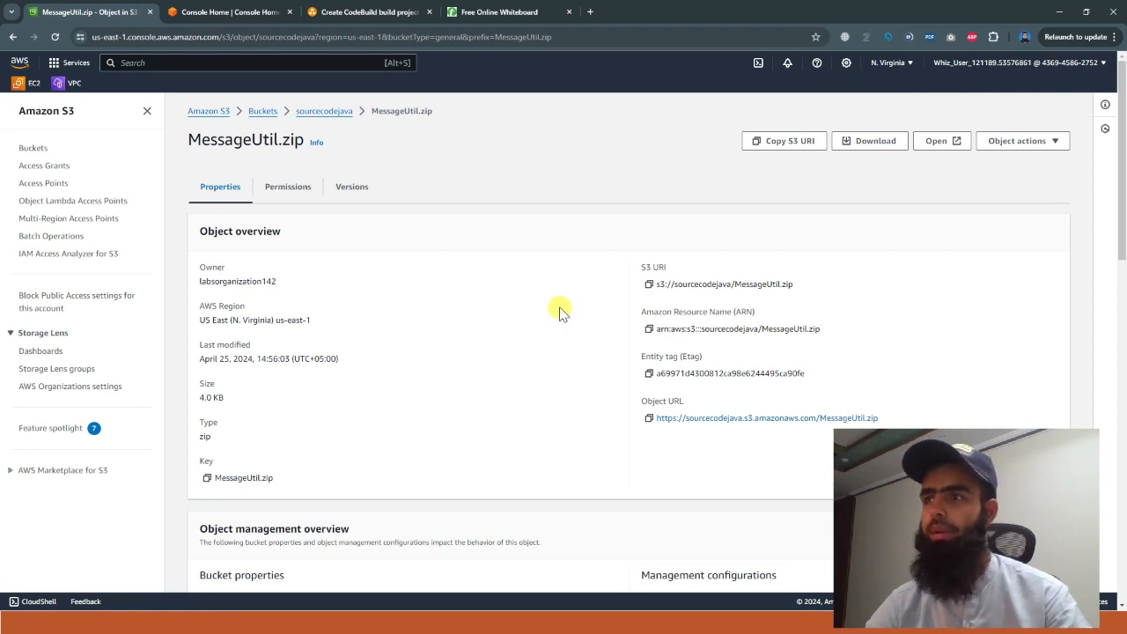
left_click(324, 112)
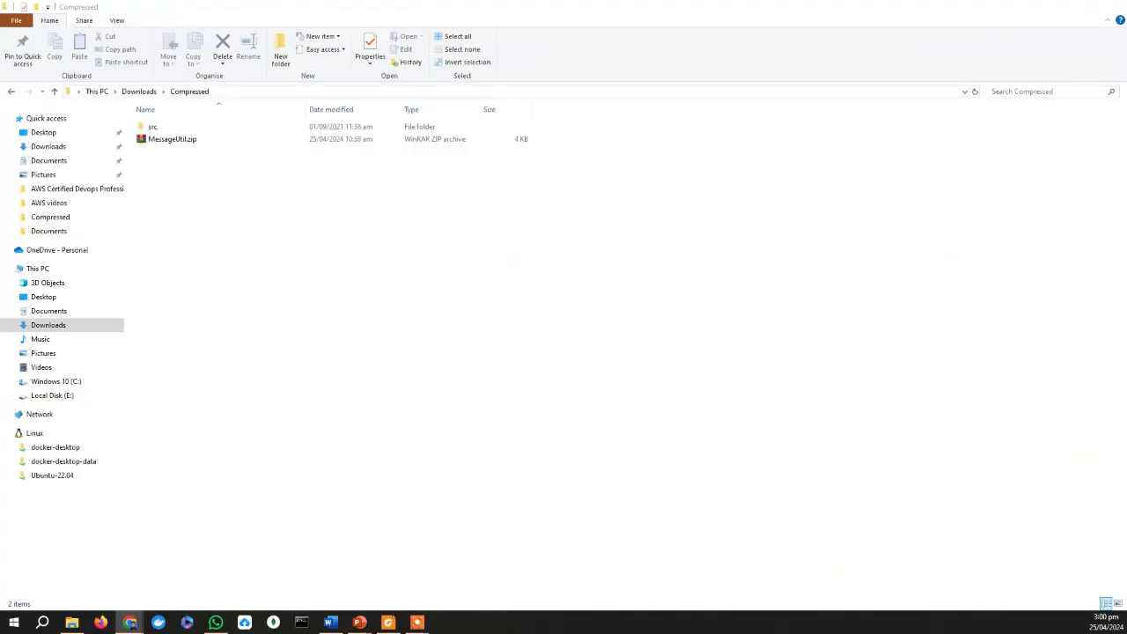
In File Explorer, extract MessageUtil.zip directly into the Compressed folder.
left_click(192, 142)
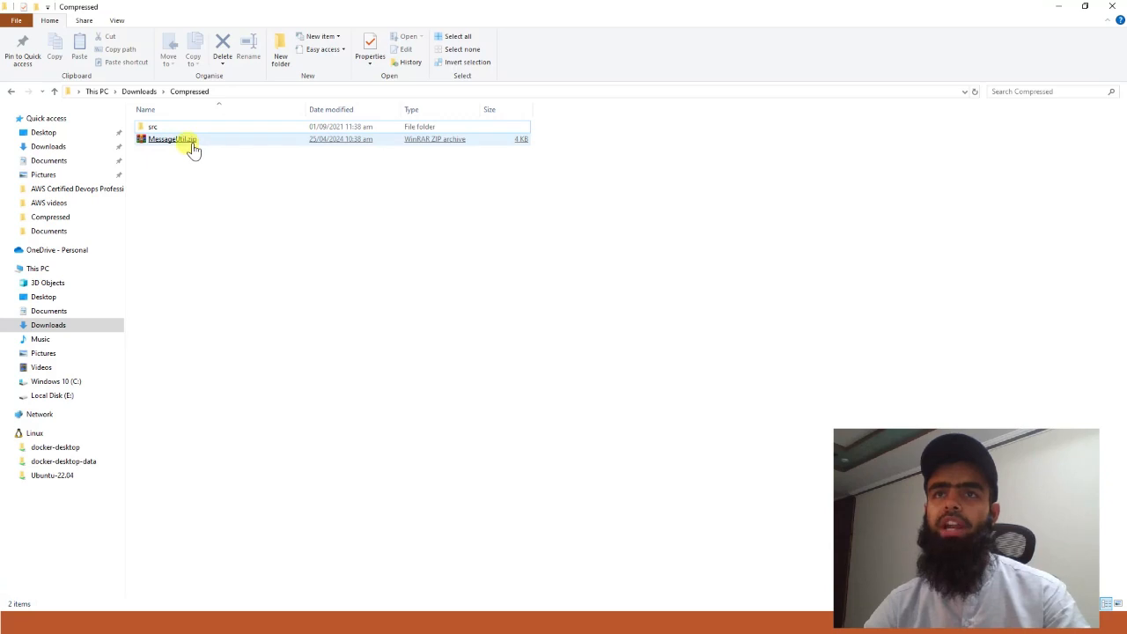
right_click(187, 144)
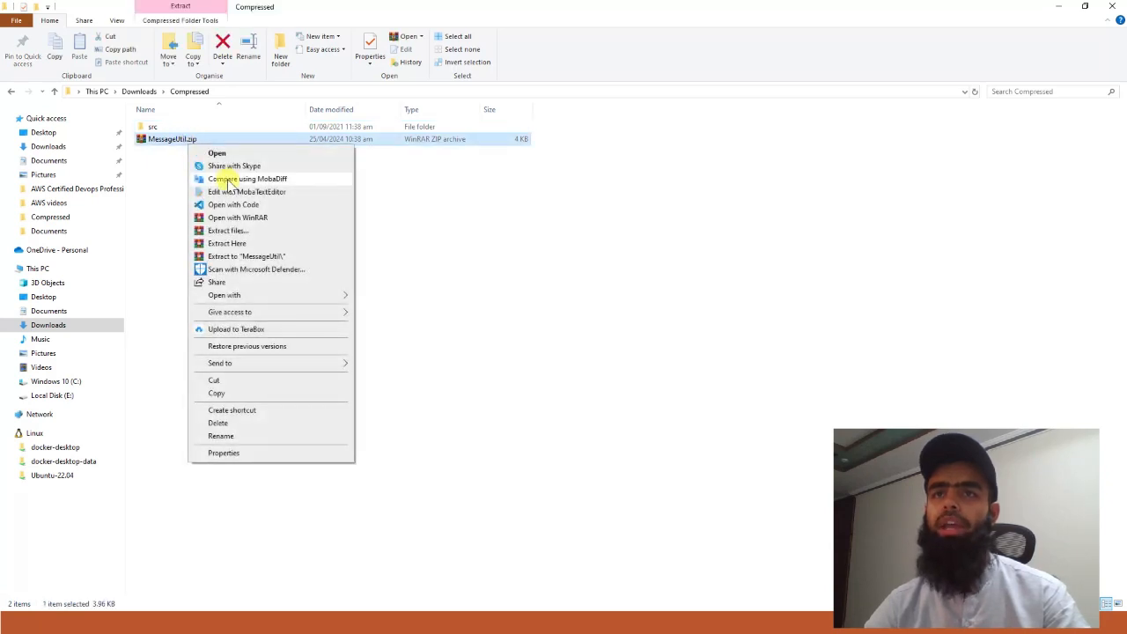
left_click(254, 244)
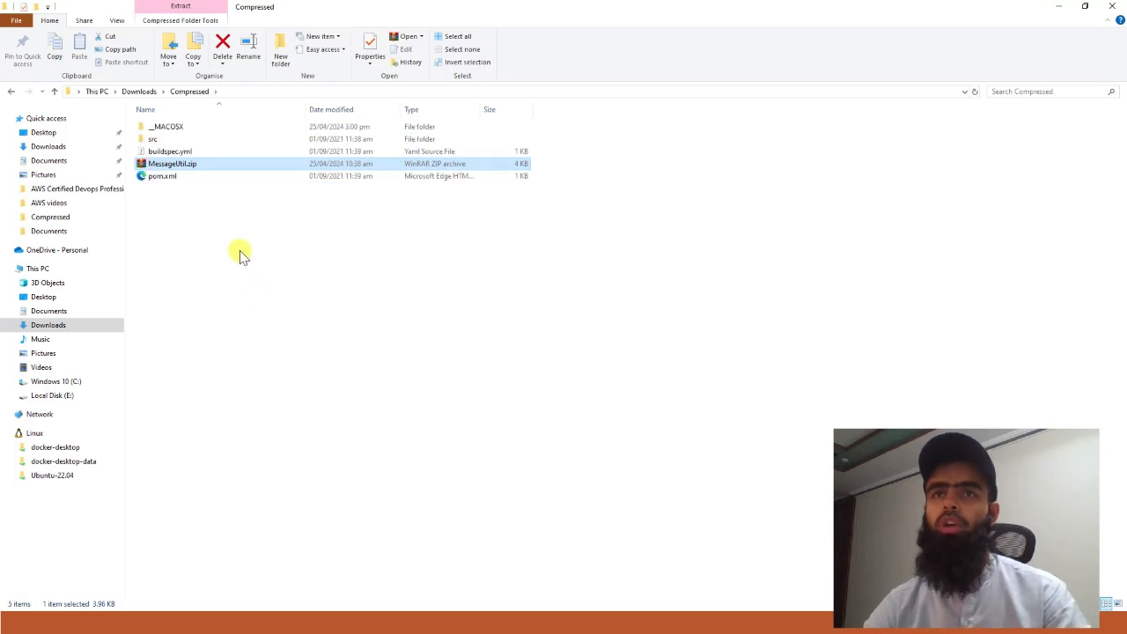
Look through the extracted files and the contents of the src folder, and return to the Compressed folder.
left_click(190, 201)
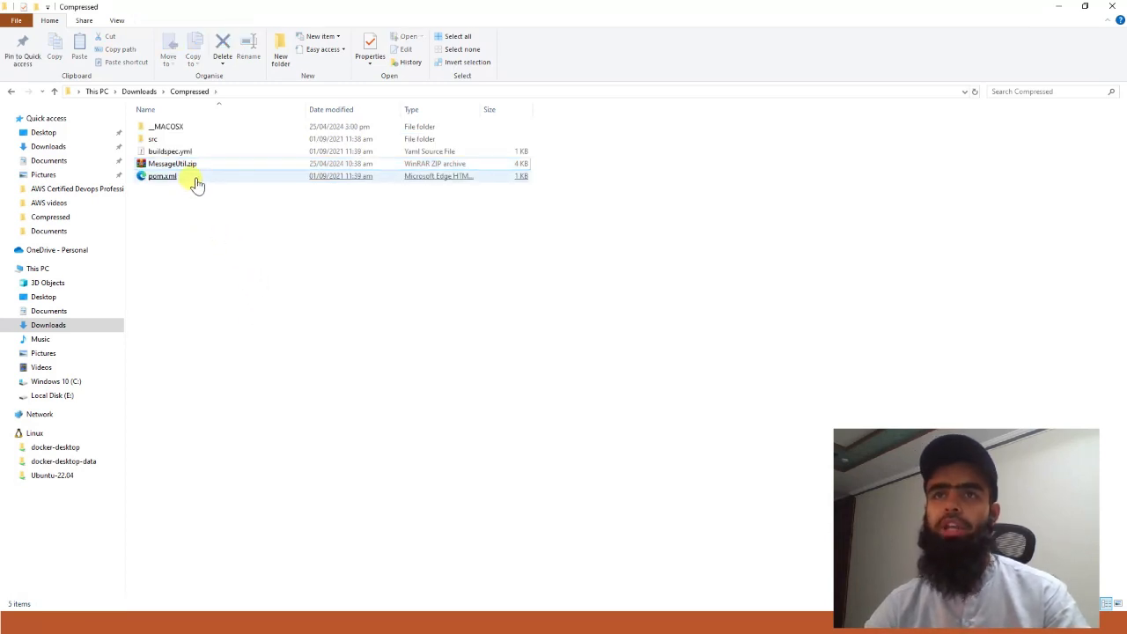
left_click(193, 178)
left_click(193, 165)
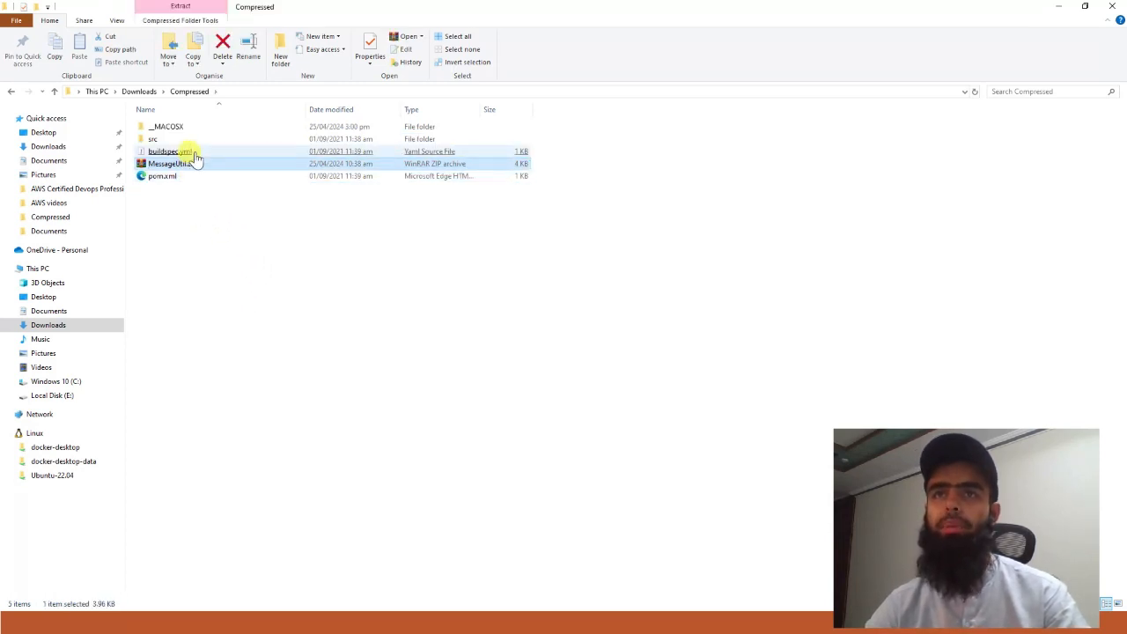
left_click(194, 151)
left_click(196, 141)
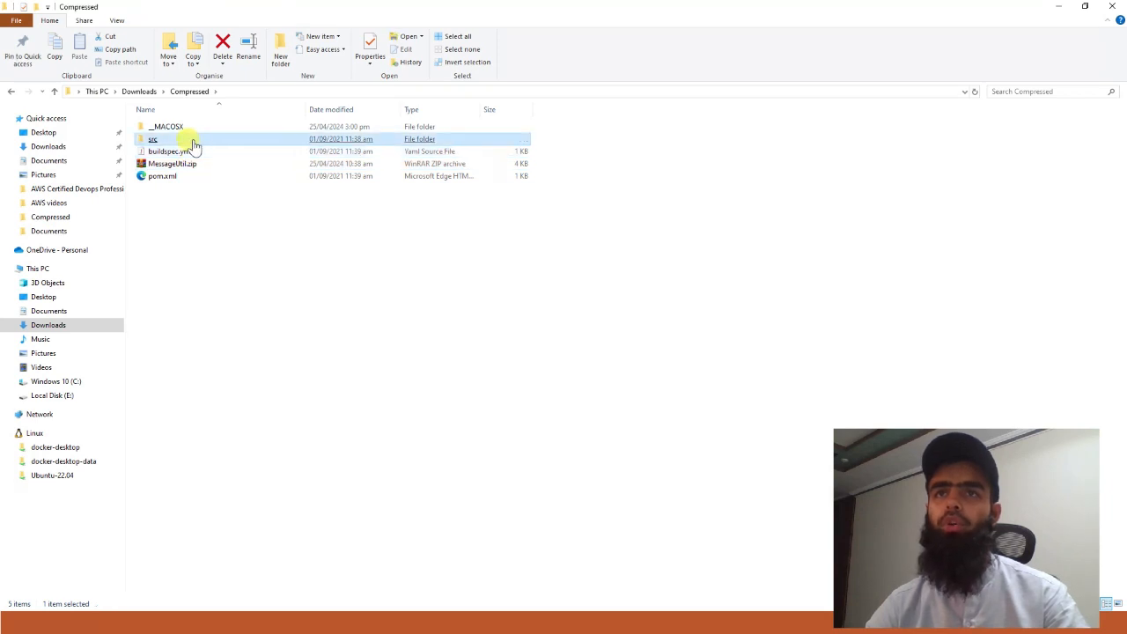
double_click(193, 141)
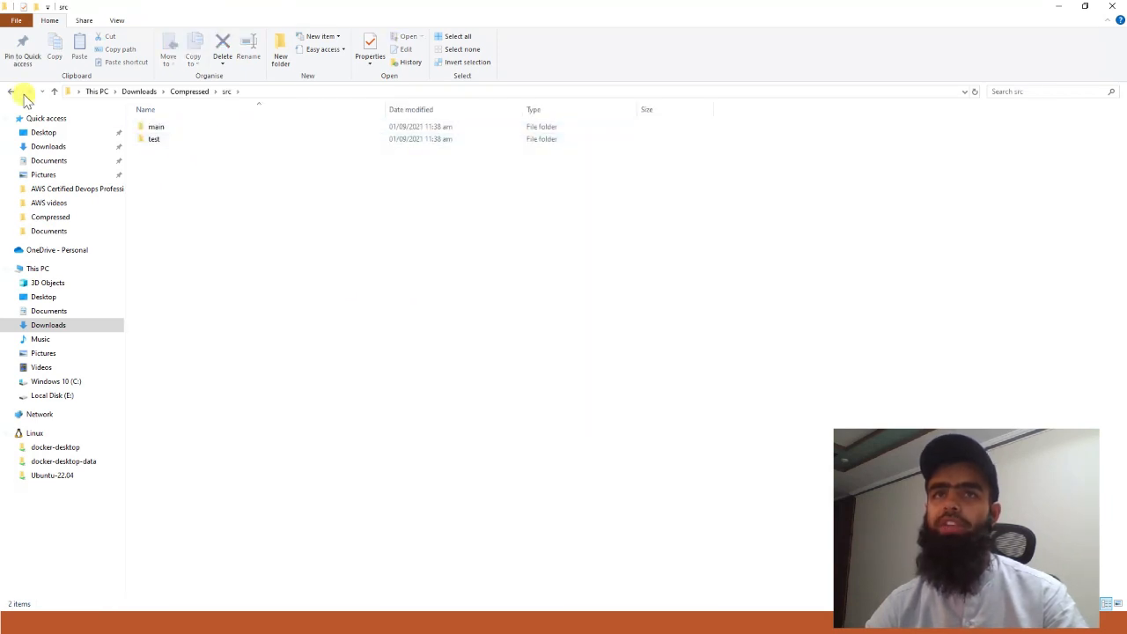
left_click(10, 92)
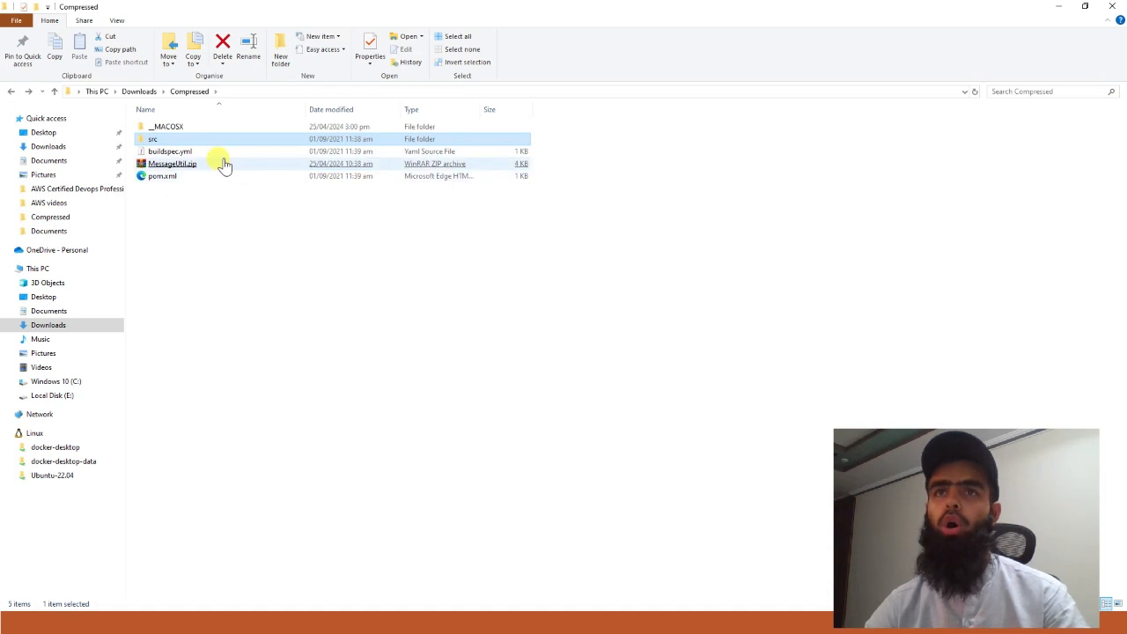
Open buildspec.yml in Visual Studio Code, examine its mvn install command and target/messageUtil-1.0.jar artifact, and close the editor.
left_click(222, 155)
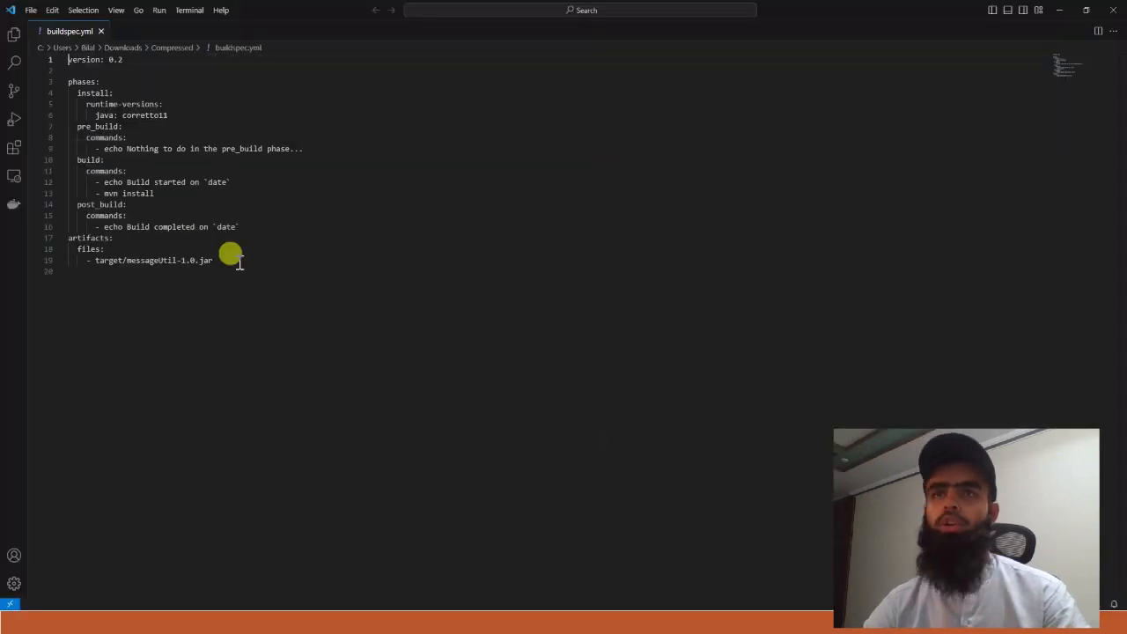
left_click_drag(239, 261, 68, 60)
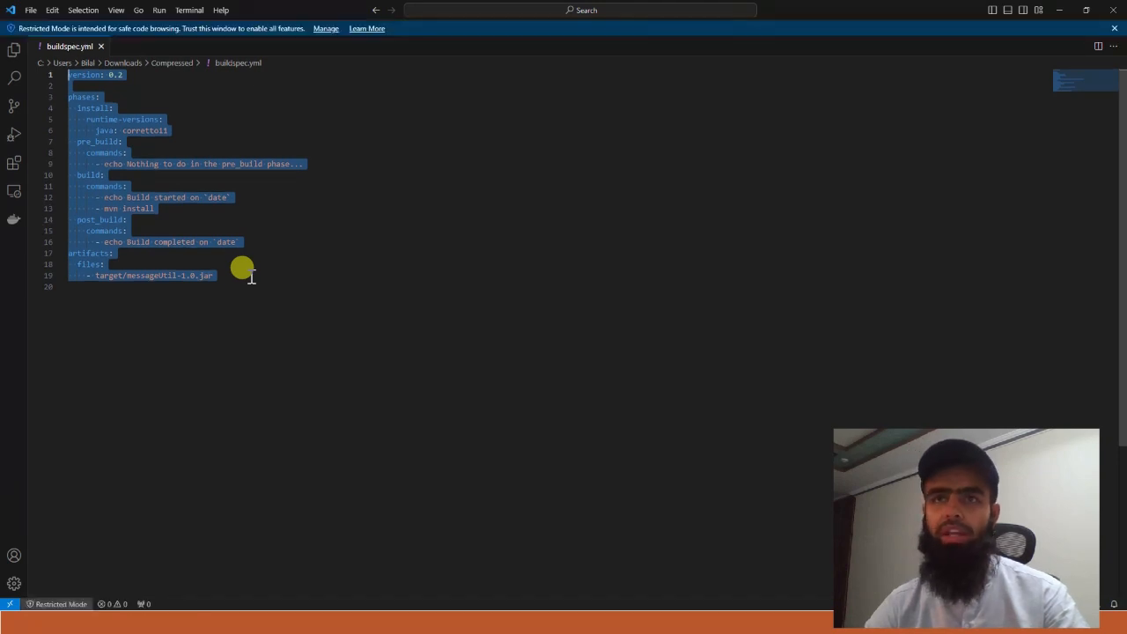
left_click(157, 220)
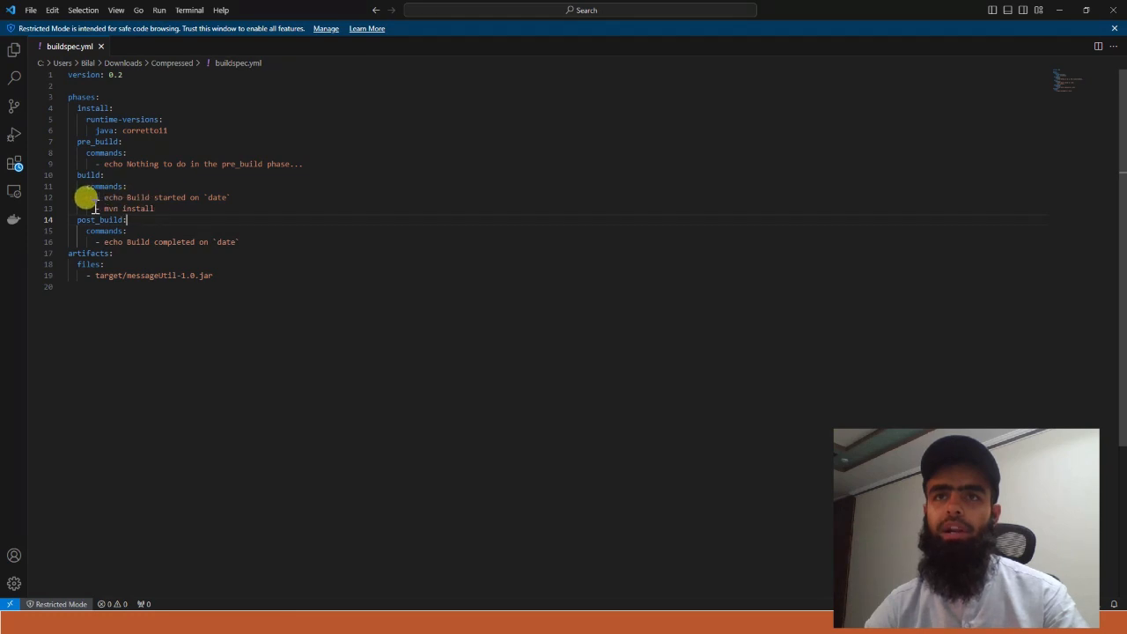
left_click_drag(92, 208, 157, 215)
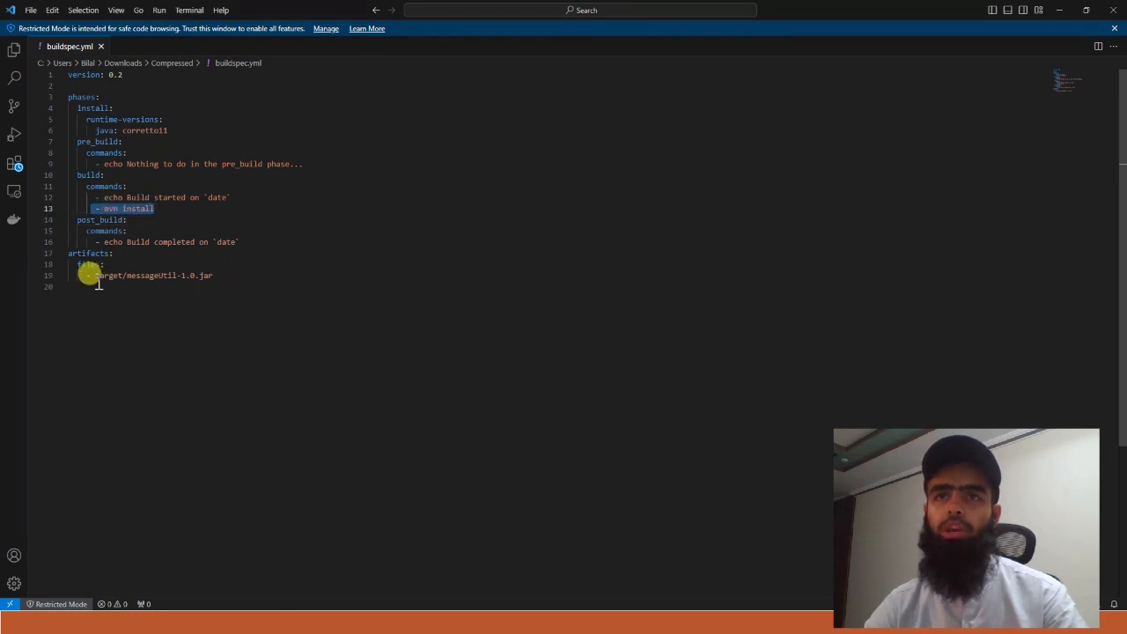
left_click_drag(95, 276, 213, 277)
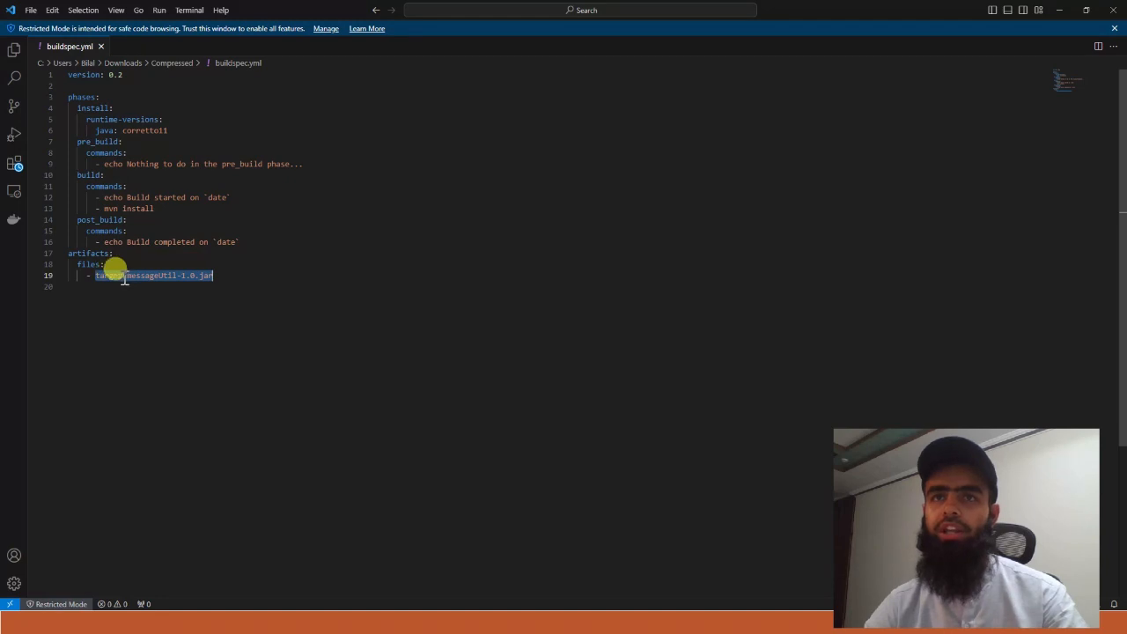
left_click(212, 276)
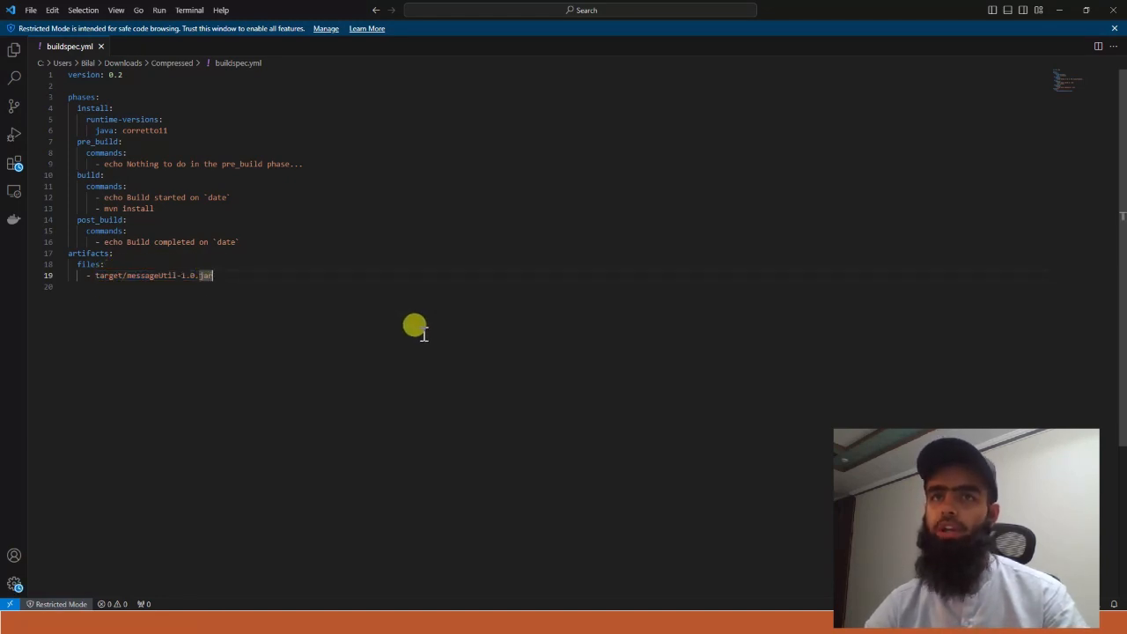
left_click(1111, 13)
left_click(352, 264)
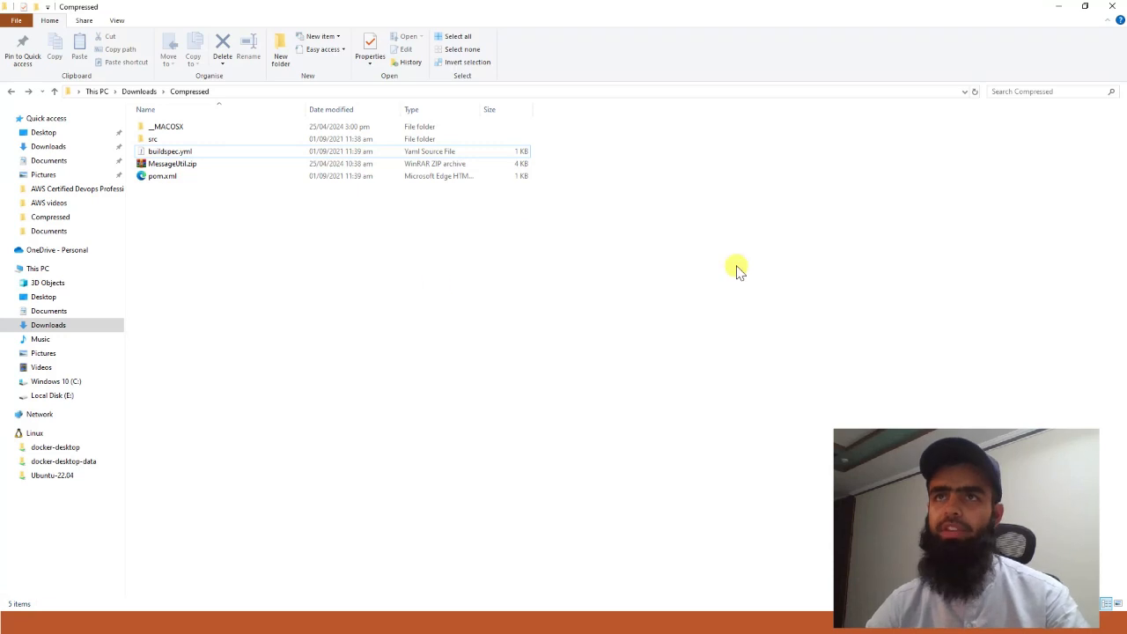
Return to the Word document and review the second task, creating an S3 bucket for storing the artifacts.
left_click(1058, 11)
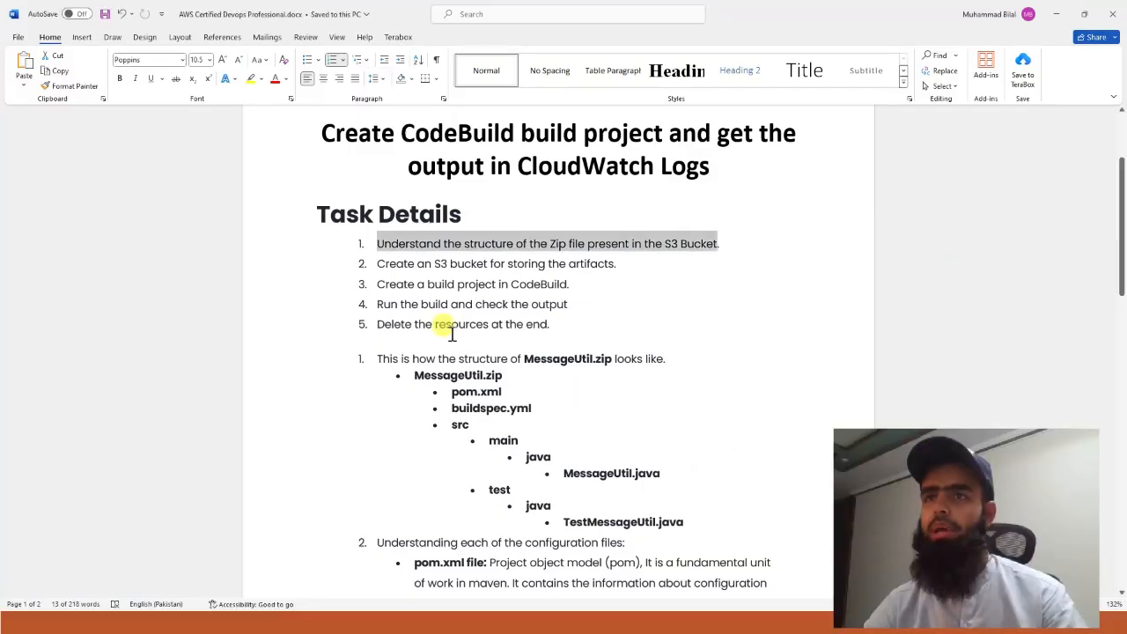
left_click(378, 264)
left_click_drag(378, 265, 616, 265)
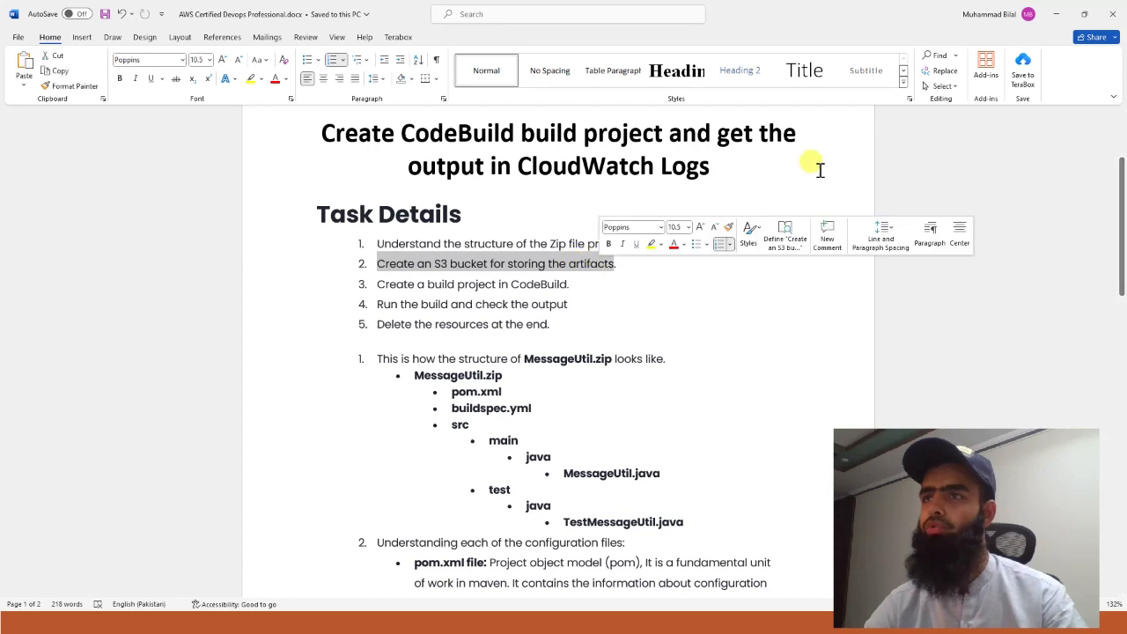
left_click(1055, 14)
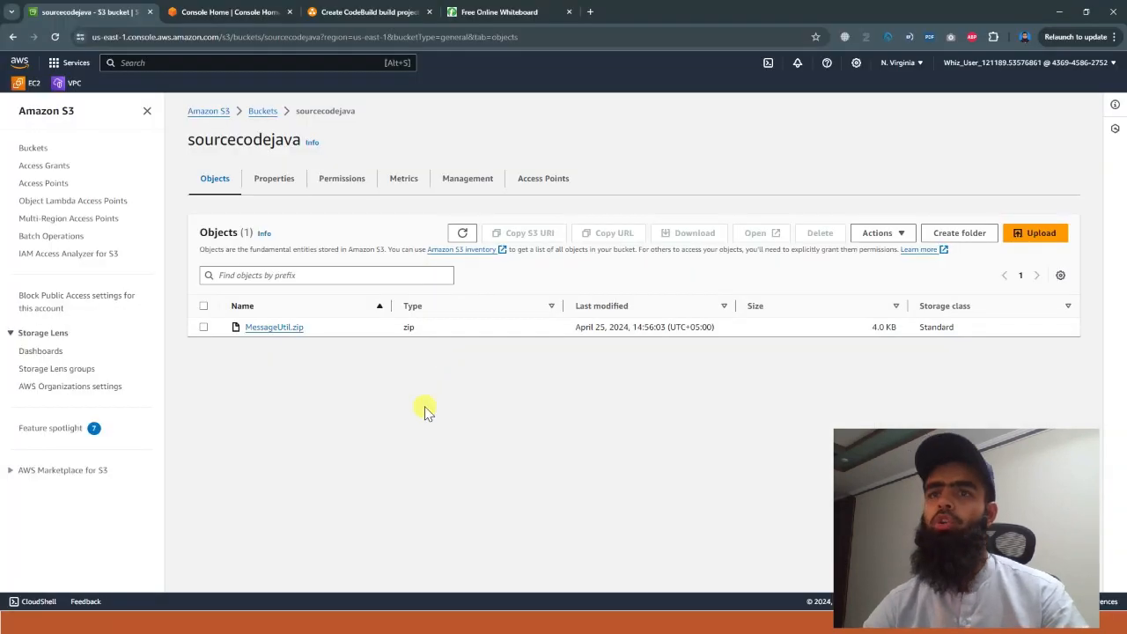
In the S3 console, start creating a general purpose bucket and enter output-BuildArtifact as its name.
left_click(262, 111)
left_click(1021, 253)
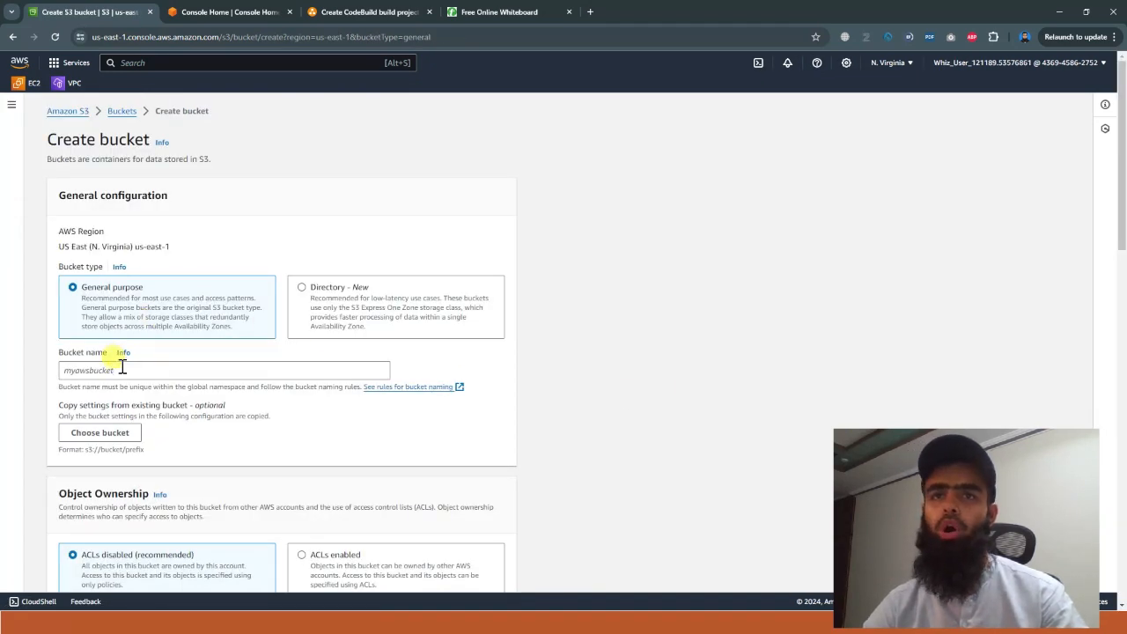
left_click(121, 370)
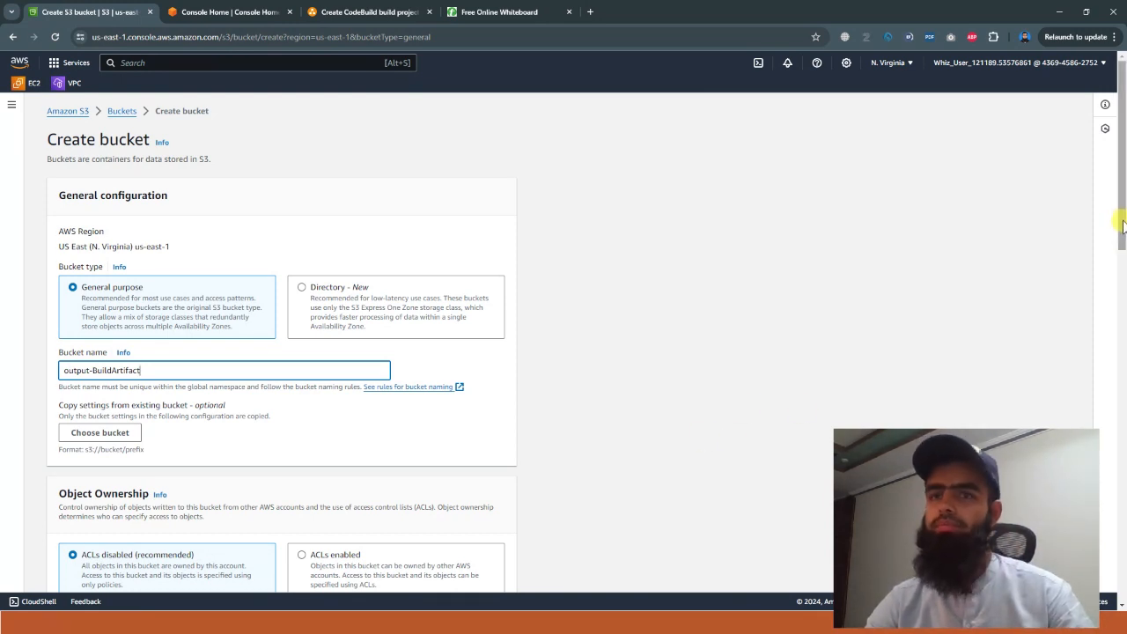
Correct the new bucket's name to all lowercase, output-buildartifact.
scroll(1122, 225, "down", 2)
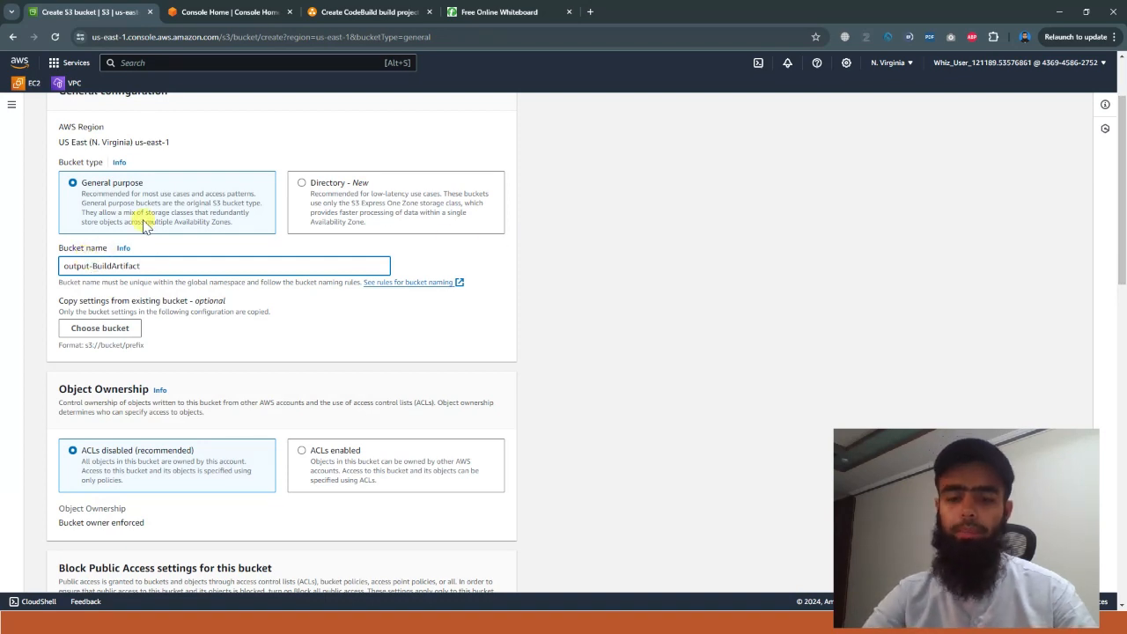
key("BackSpace")
type("b")
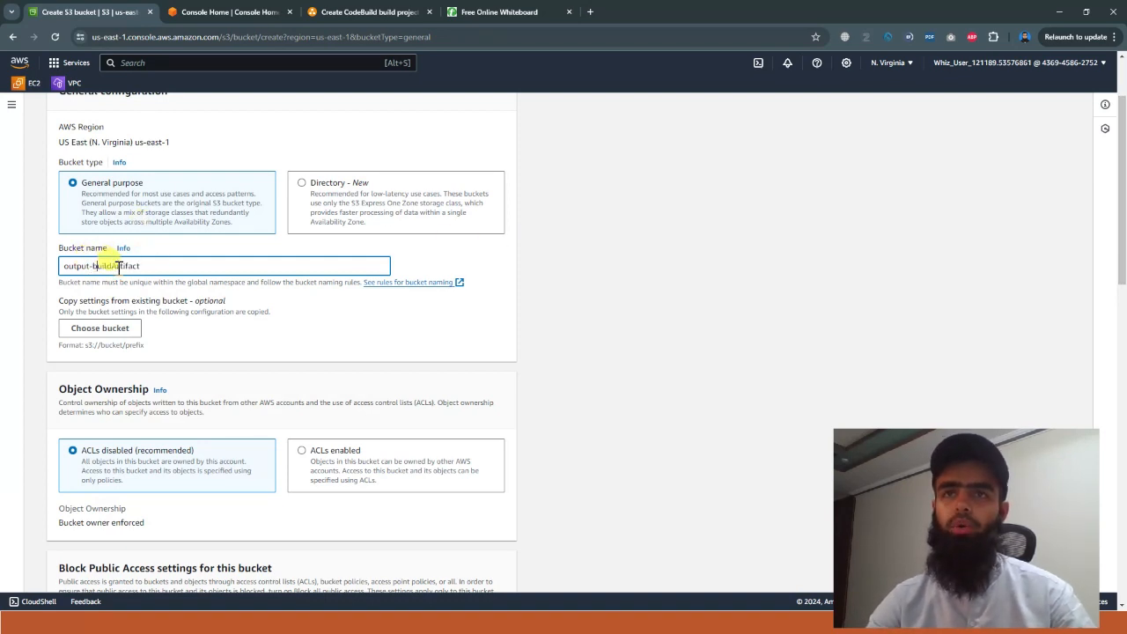
key("Delete")
type("a")
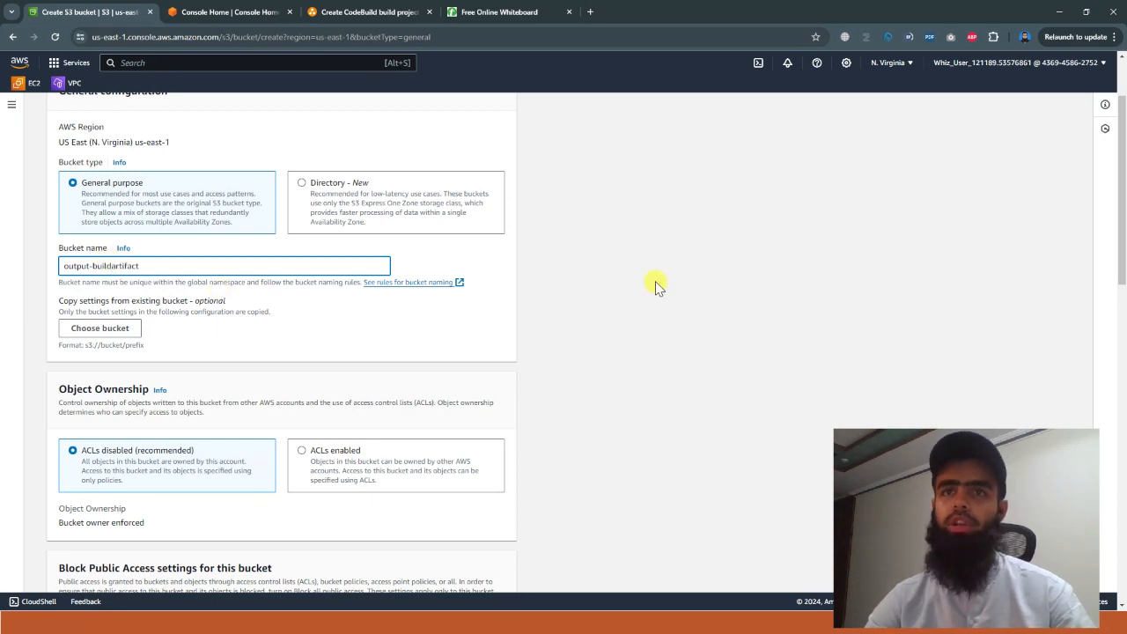
left_click(592, 325)
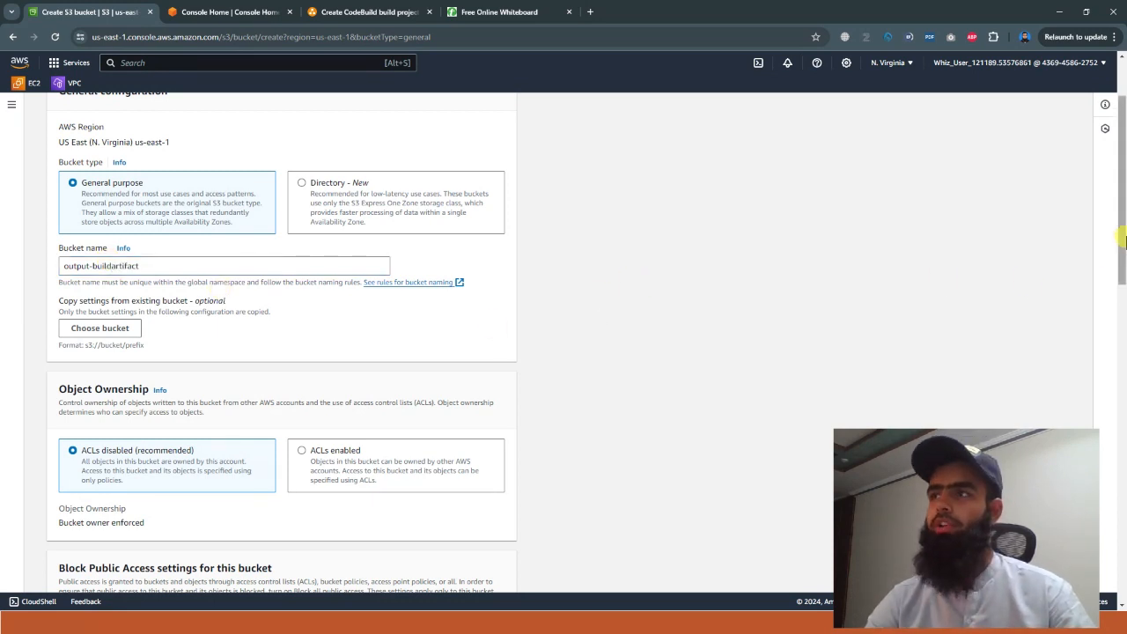
Turn off Block all public access for the new bucket and acknowledge that its objects might become public.
left_click_drag(1123, 245, 1123, 400)
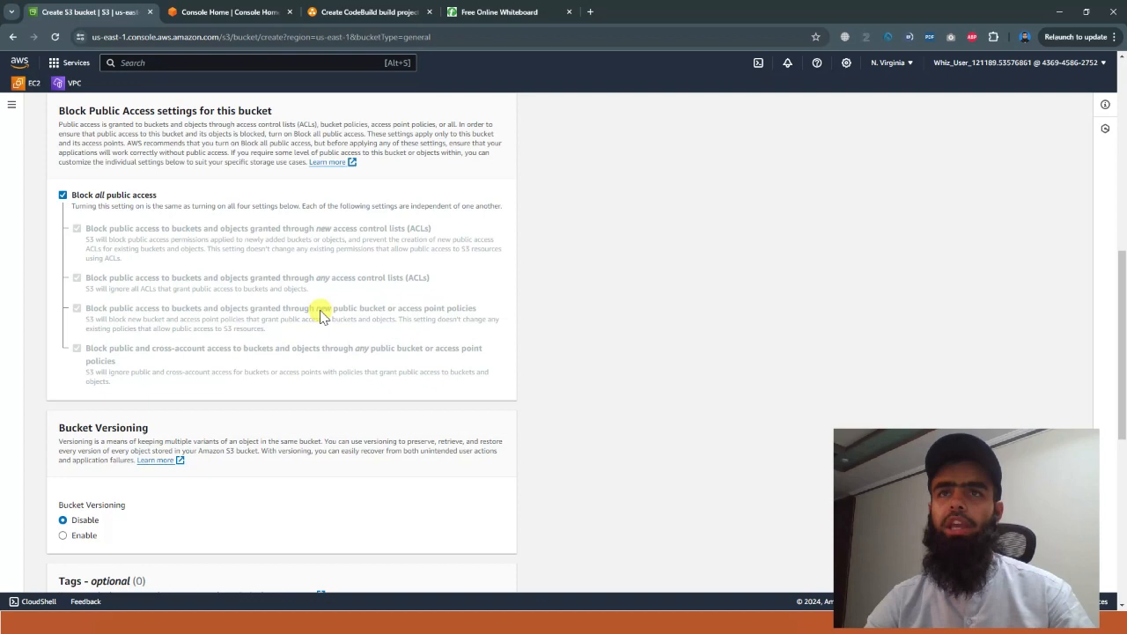
left_click(63, 196)
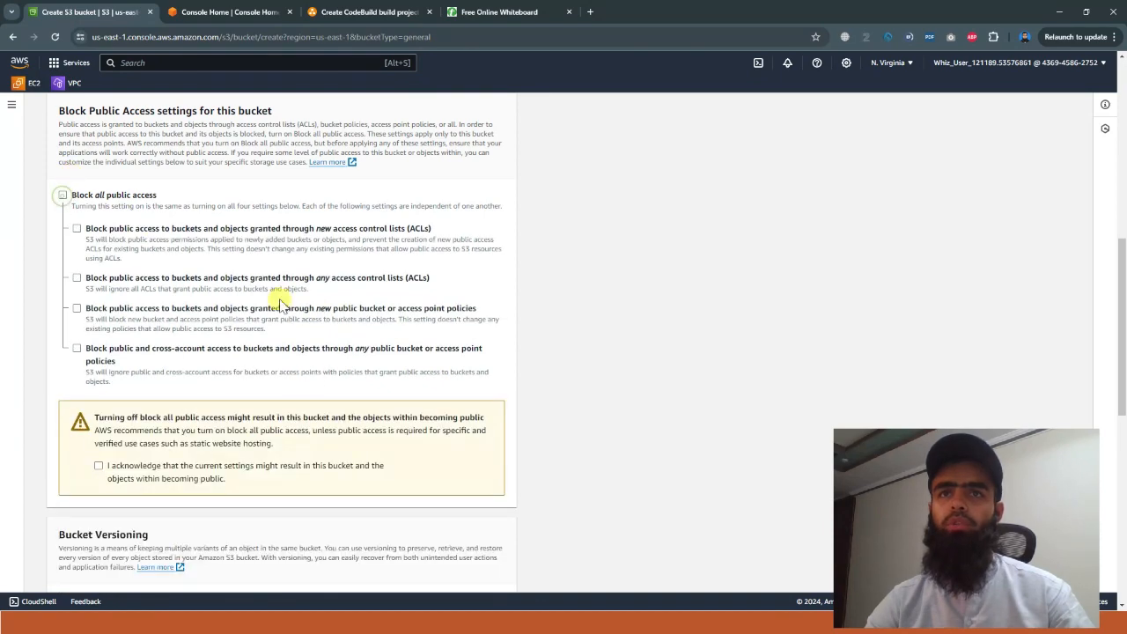
left_click(98, 467)
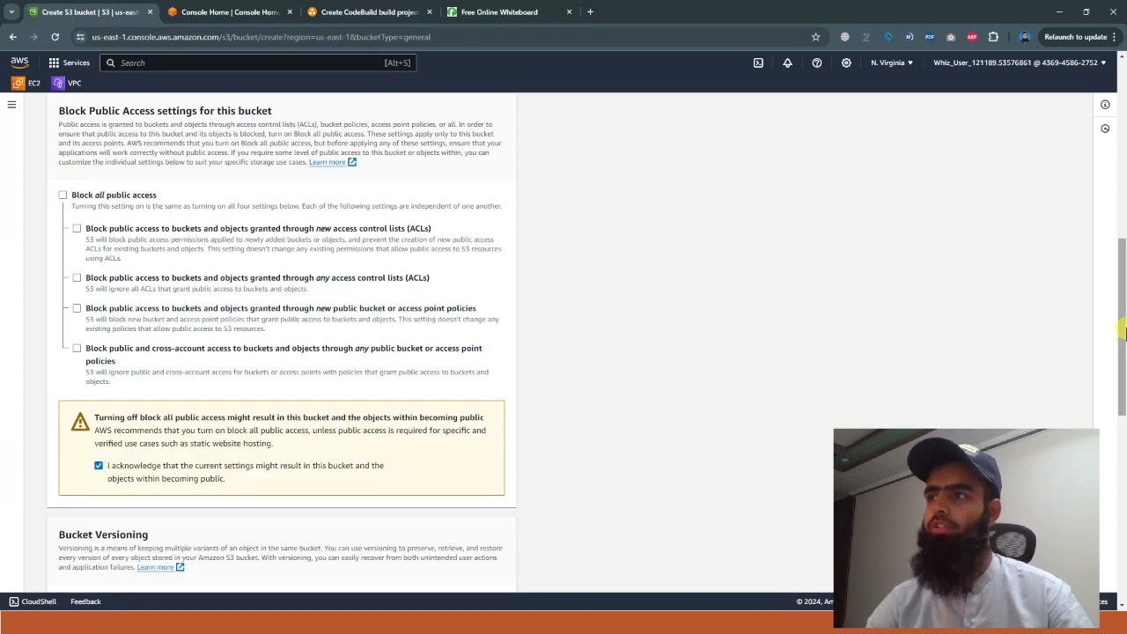
Create the bucket, keeping the default encryption, and check the objects in output-buildartifact before returning to the bucket list.
left_click_drag(1122, 346, 1122, 526)
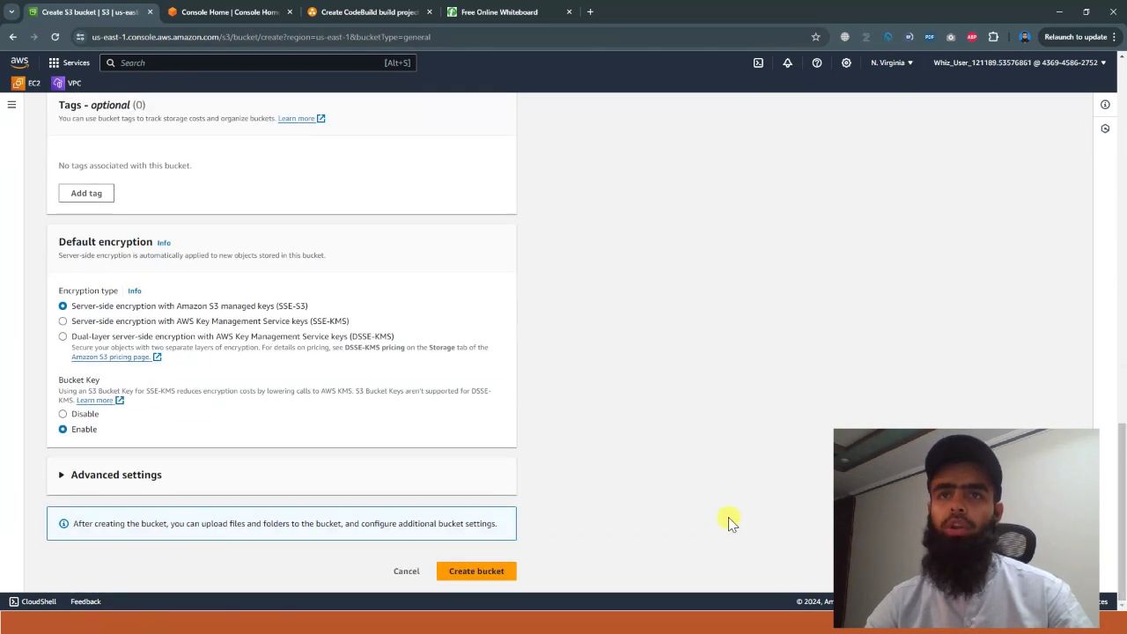
left_click(446, 577)
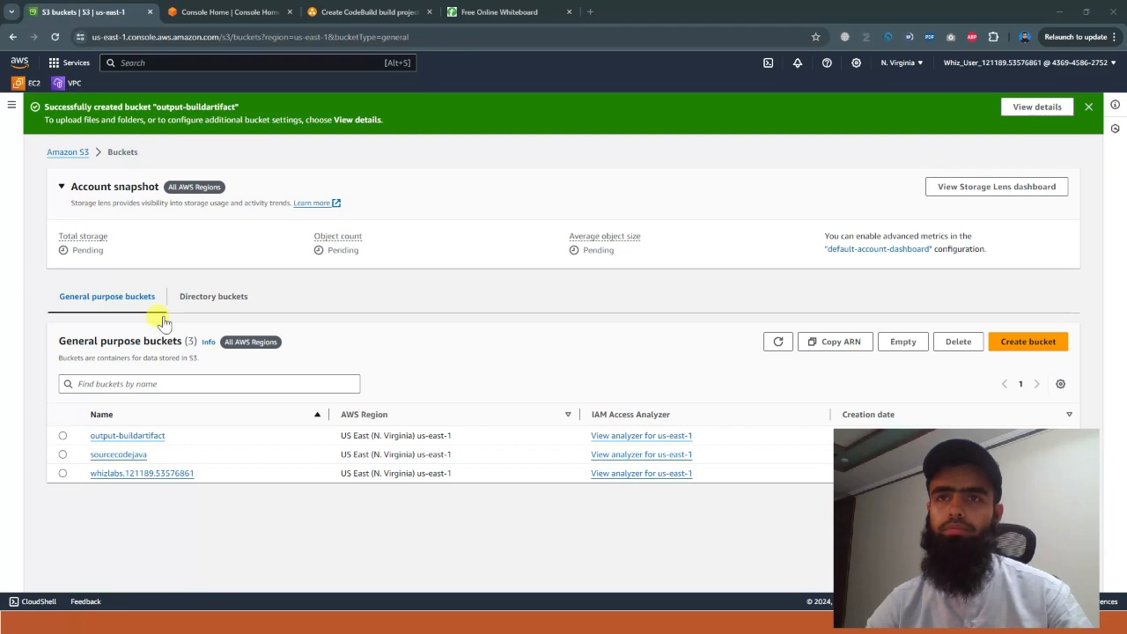
left_click(110, 440)
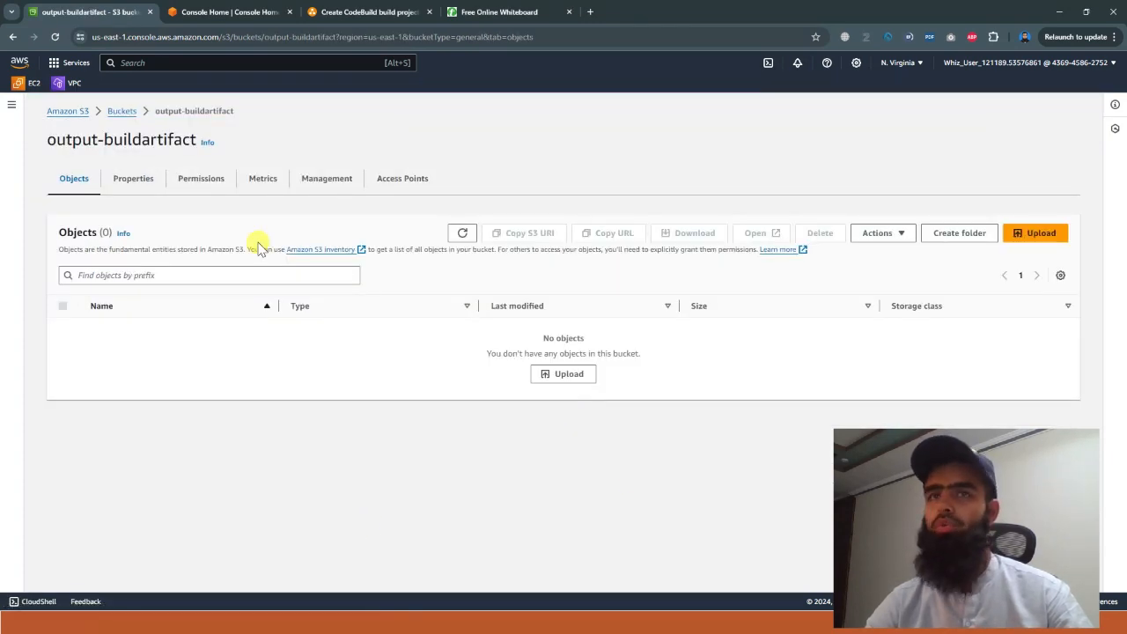
left_click(15, 40)
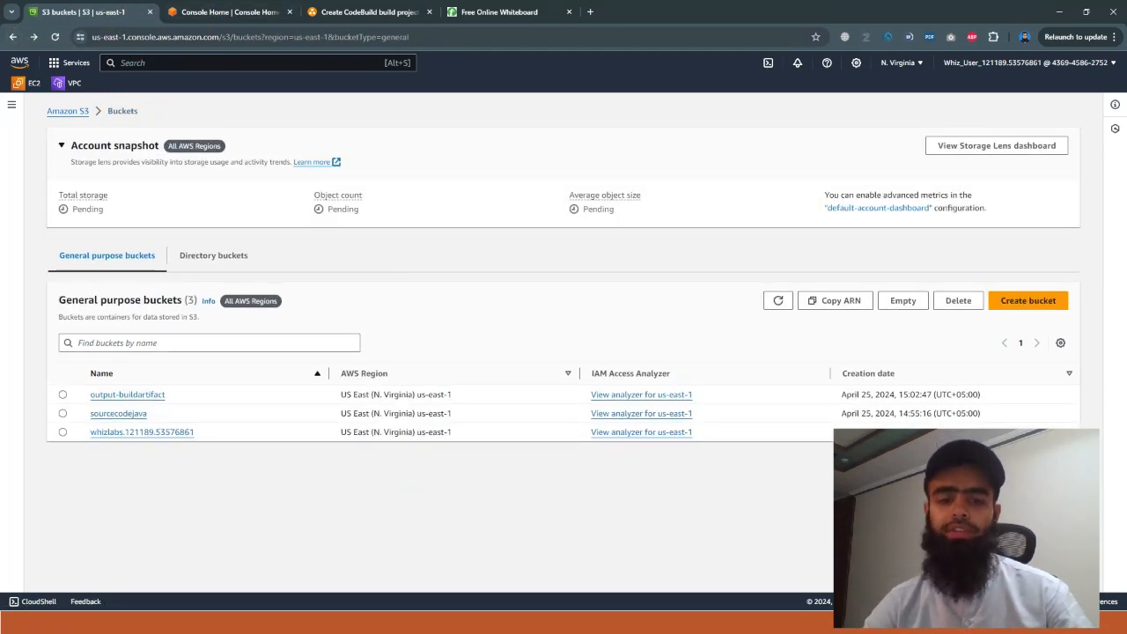
Switch to the Word document and review the third task, creating a build project in CodeBuild.
key("alt+Tab")
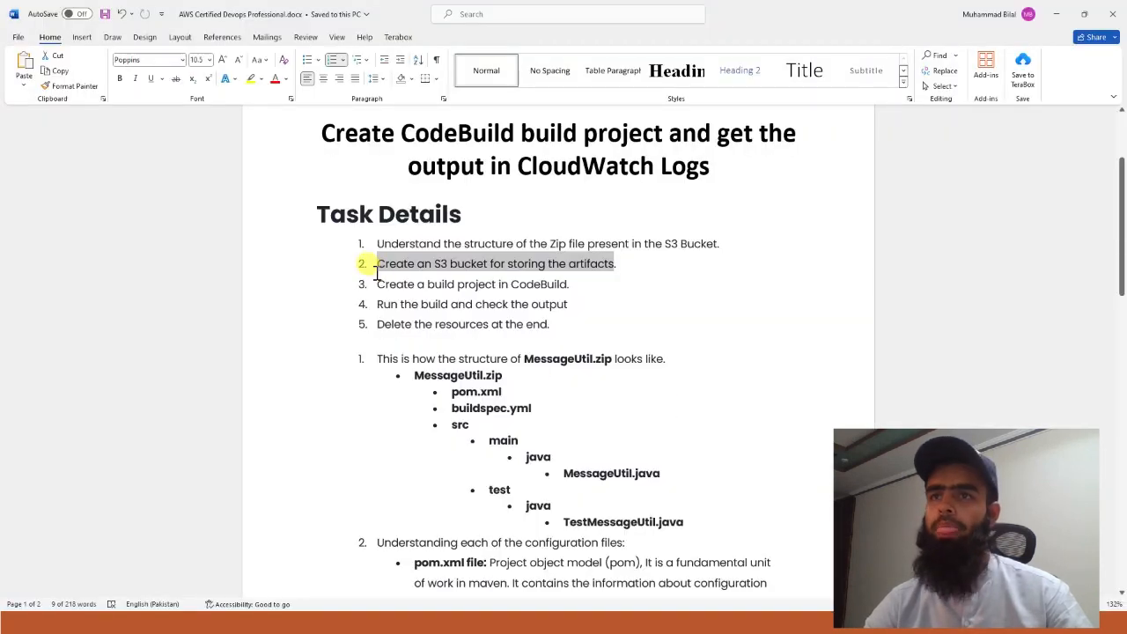
left_click_drag(378, 282, 570, 284)
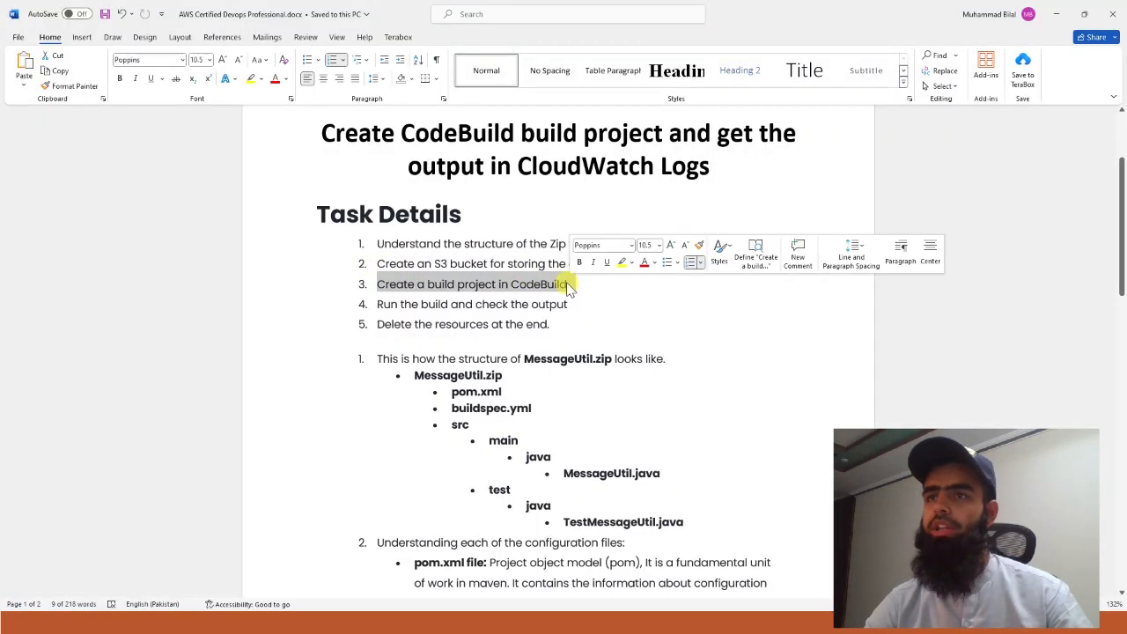
left_click(581, 295)
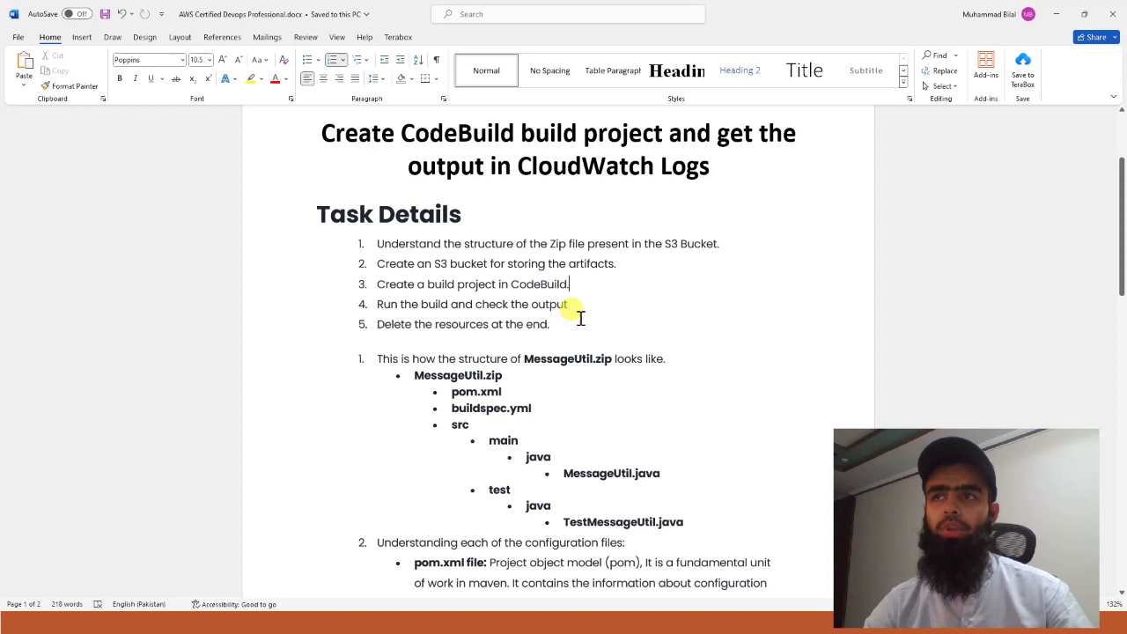
double_click(526, 284)
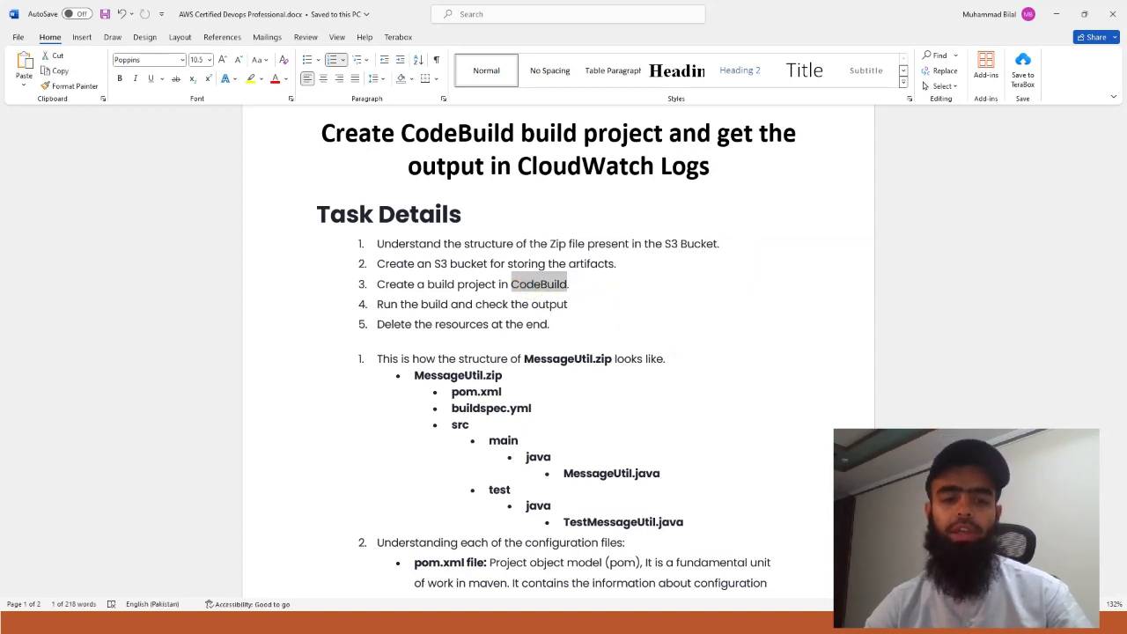
Return to the AWS console in the browser, search the services for codebuild, and open CodeBuild.
key("alt+Tab")
left_click(225, 11)
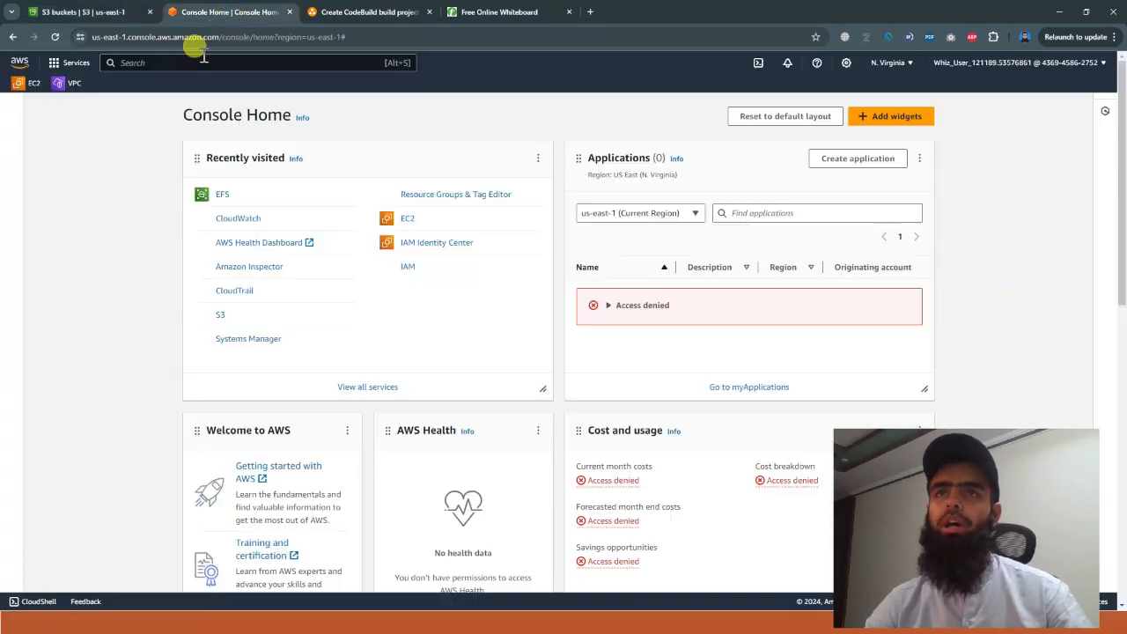
left_click(208, 64)
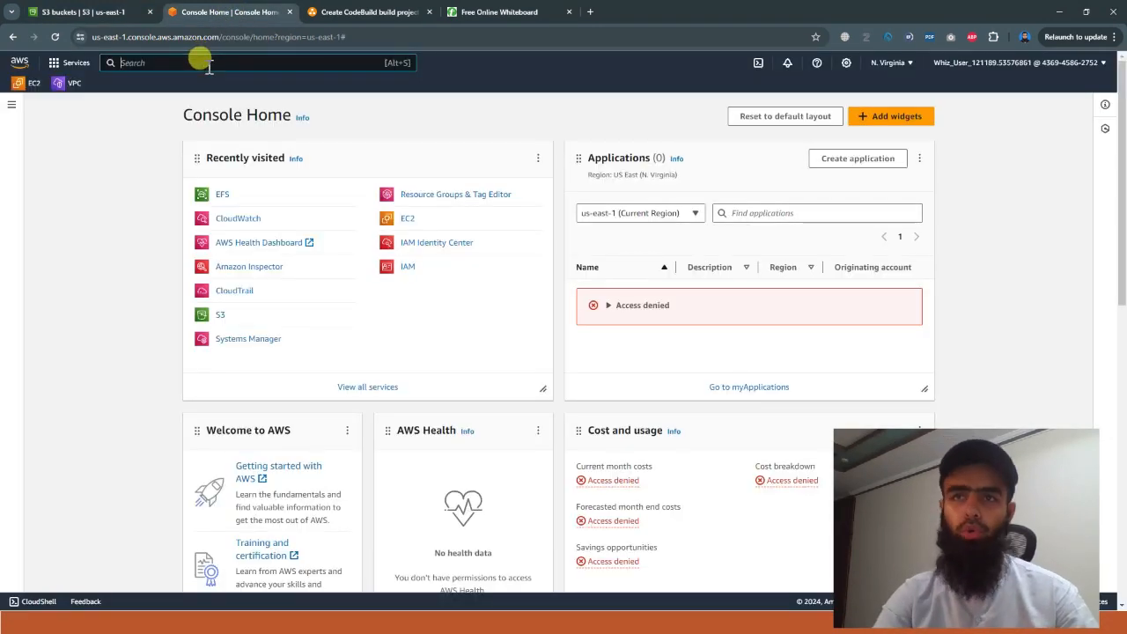
type("codebu")
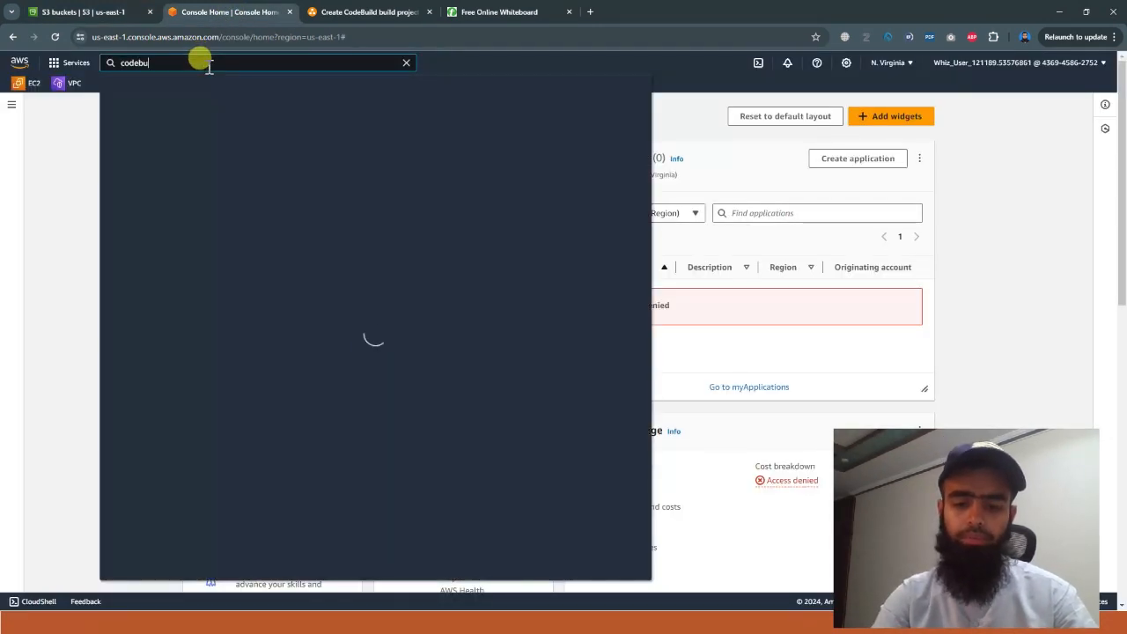
type("ild")
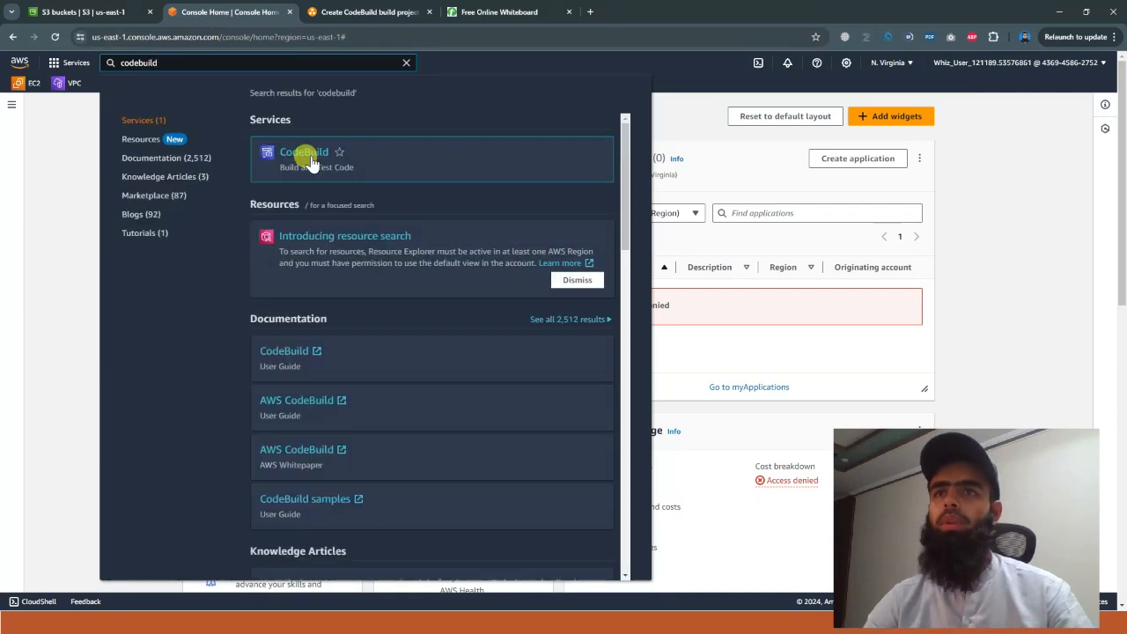
left_click(310, 161)
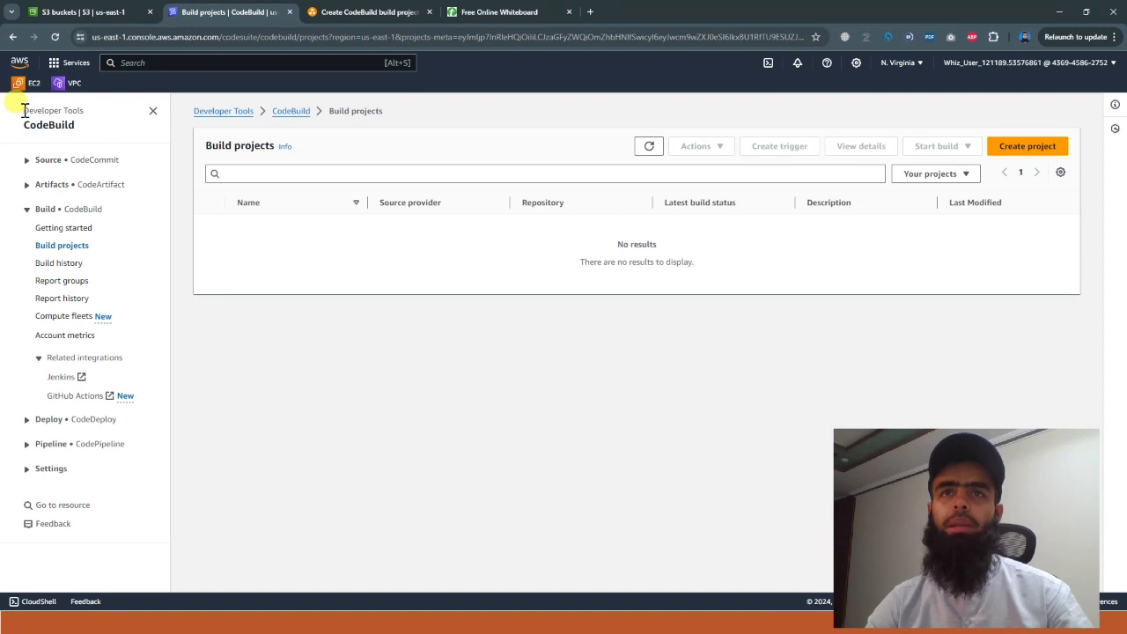
Look through the Developer Tools navigation, examining the entries under Source, Artifacts and Build.
left_click_drag(24, 110, 82, 111)
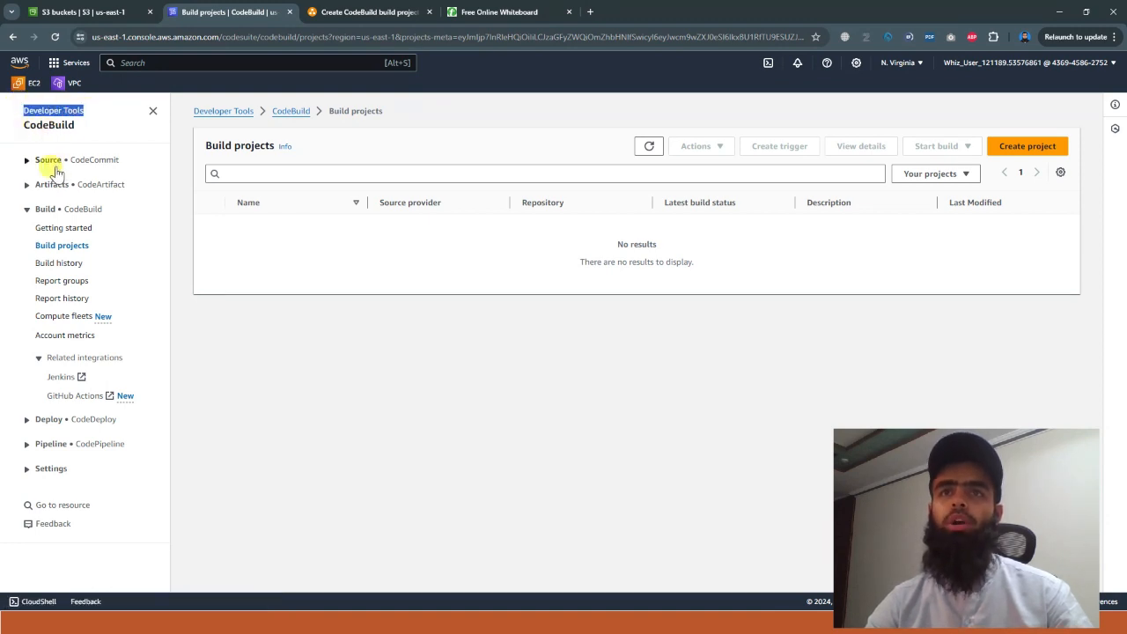
left_click(26, 161)
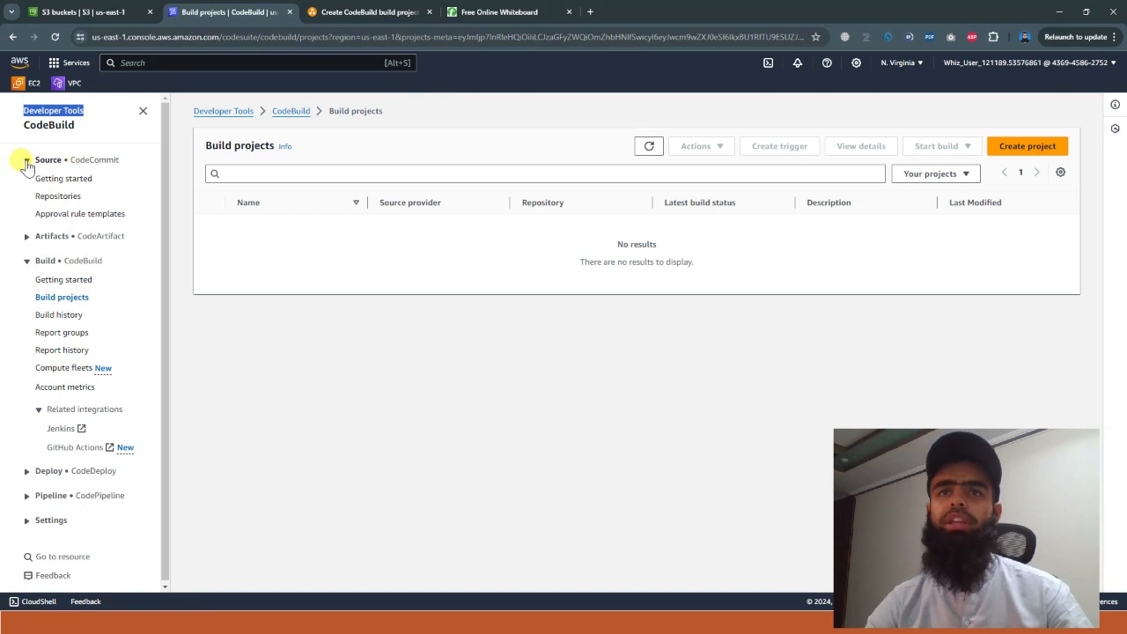
left_click(26, 161)
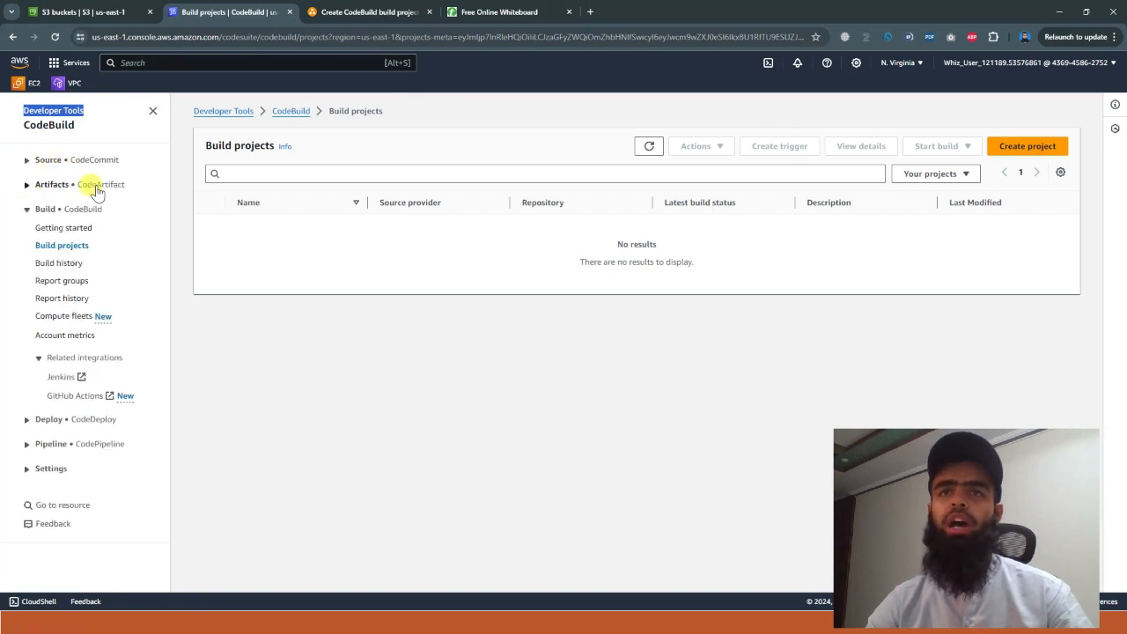
left_click(27, 185)
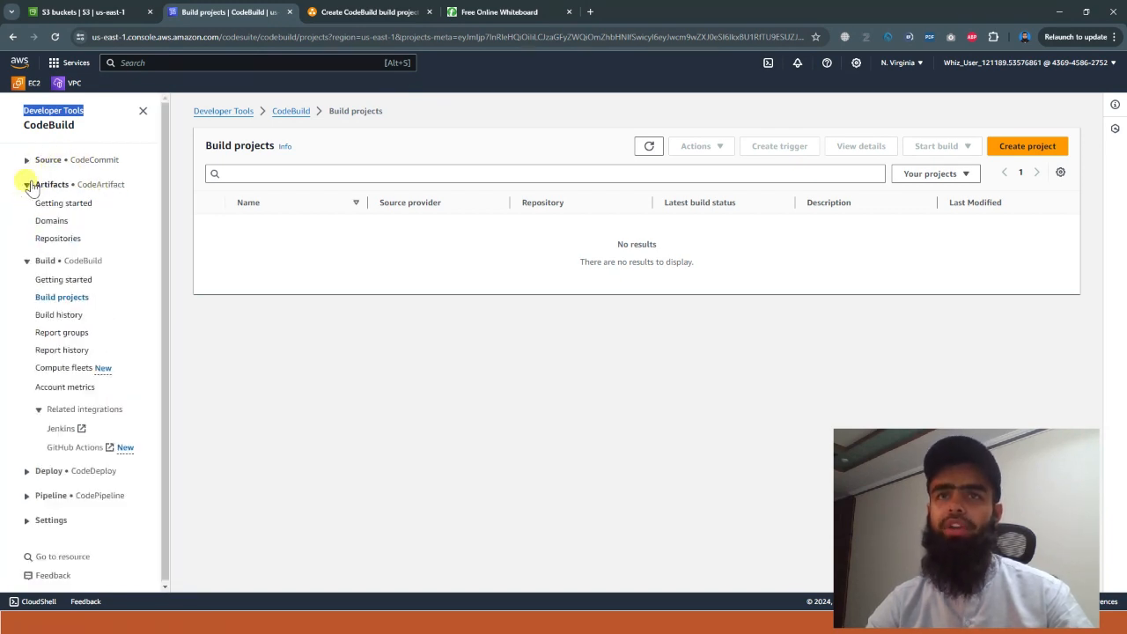
left_click(27, 185)
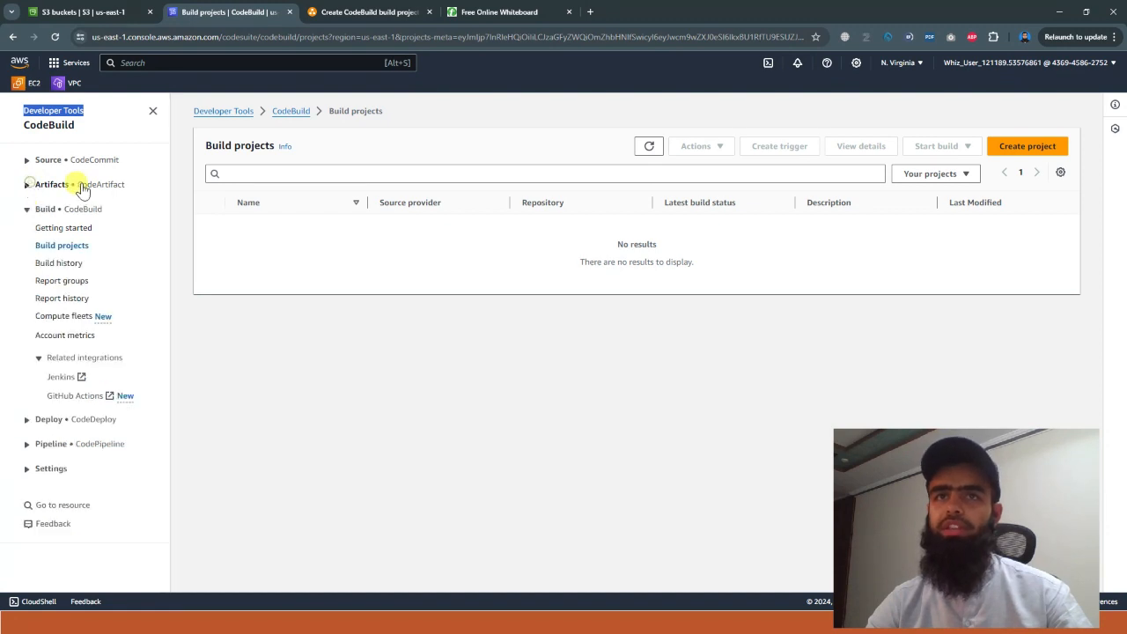
left_click(27, 210)
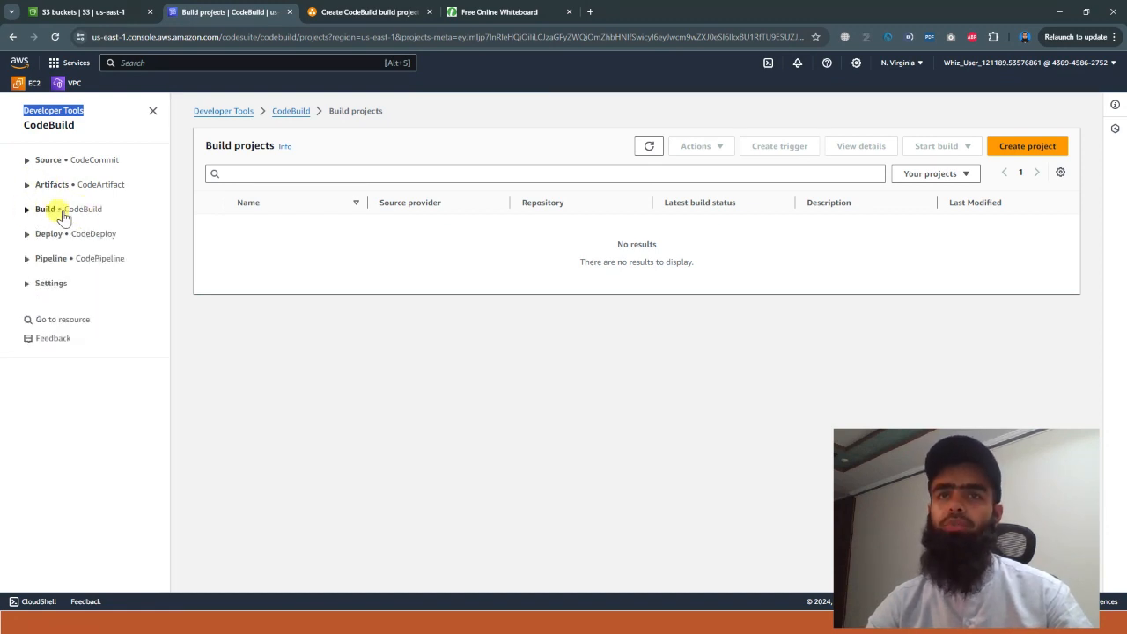
left_click(27, 209)
left_click(27, 209)
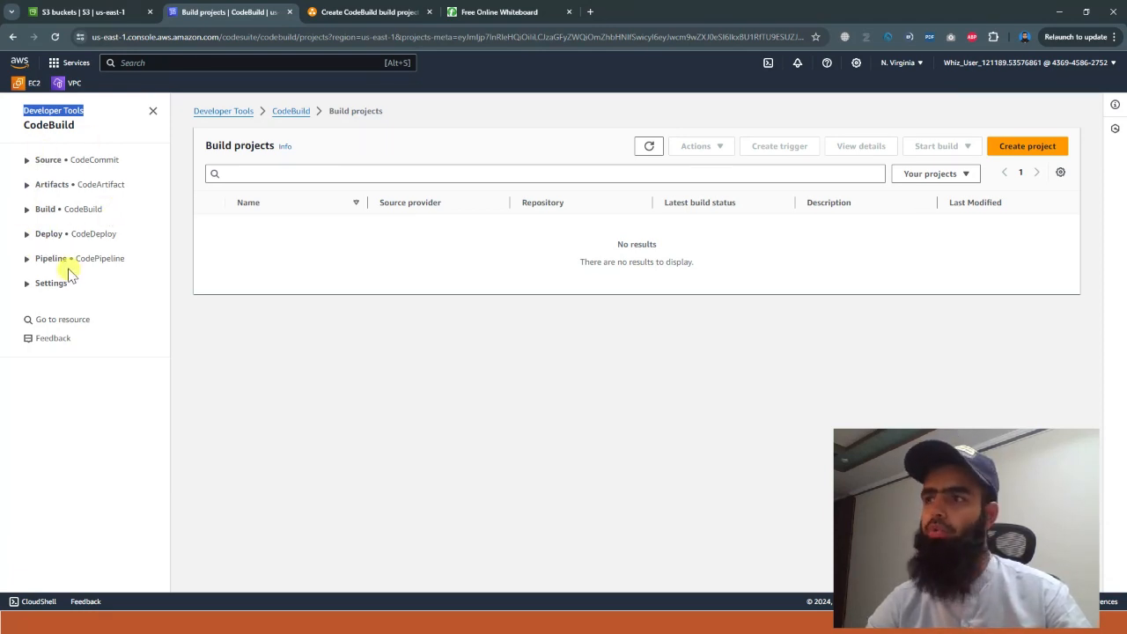
left_click(26, 210)
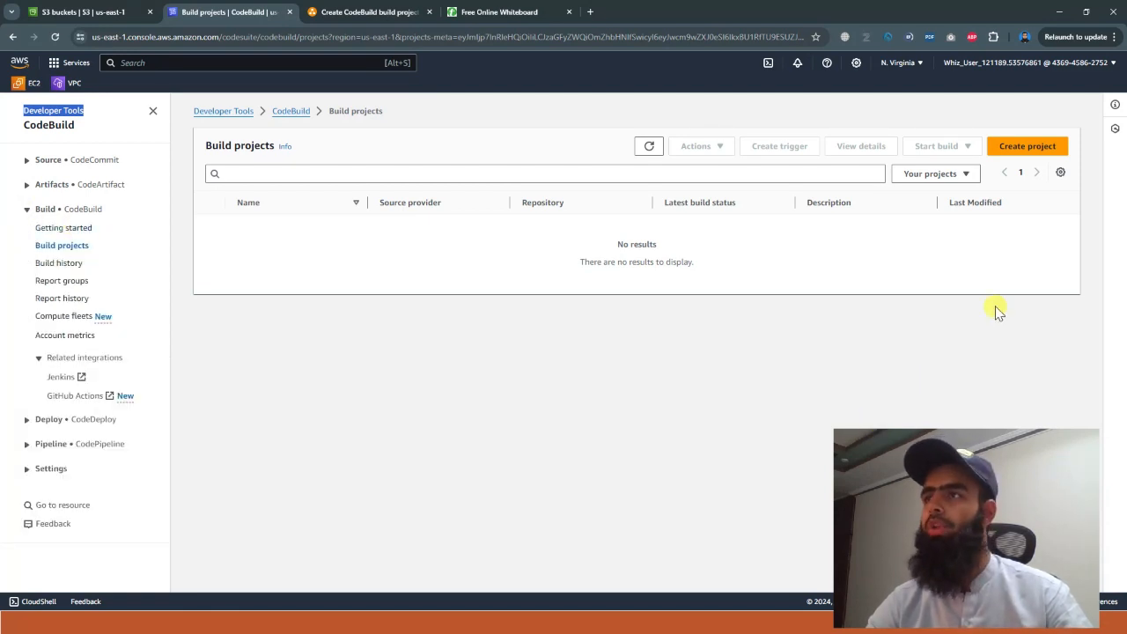
Start creating a build project and name it Javabuildproject.
left_click(1020, 155)
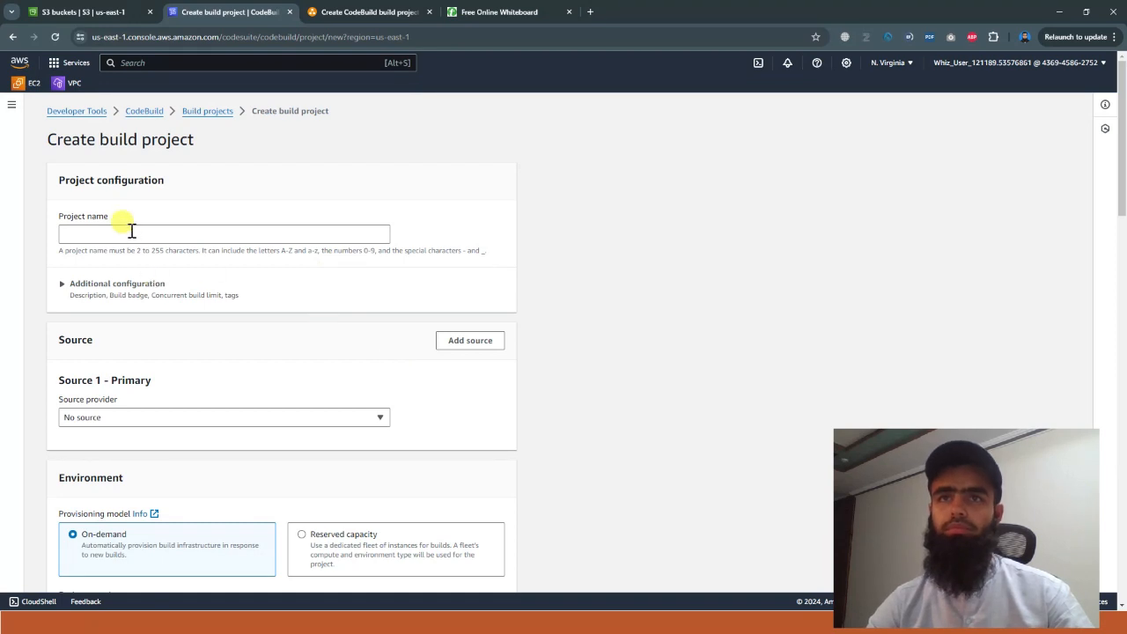
left_click(130, 232)
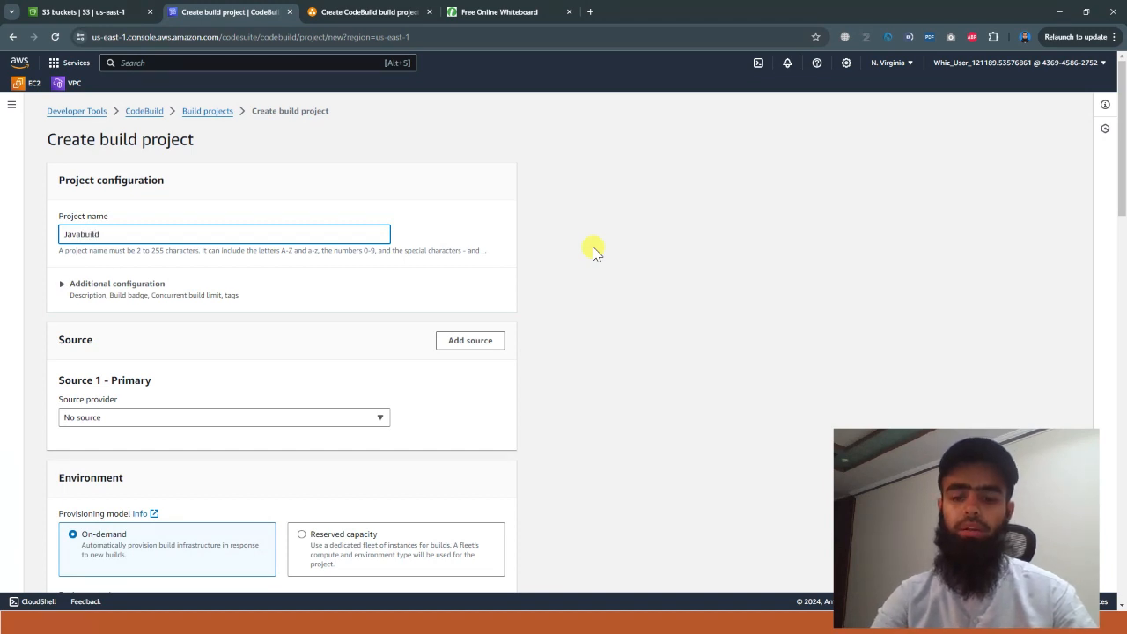
type("projec")
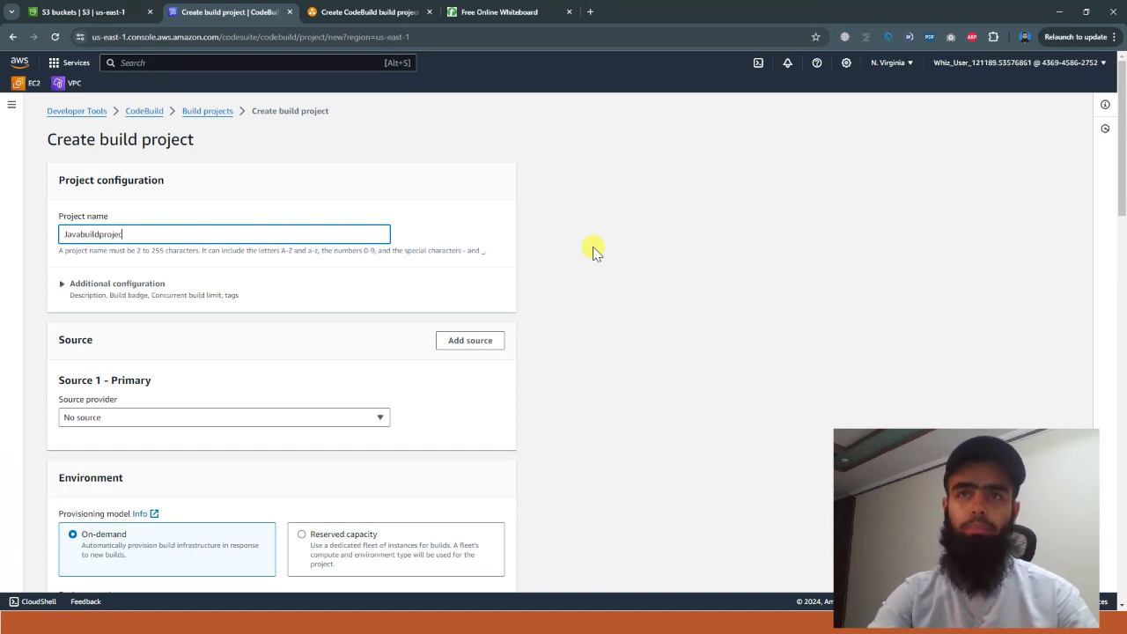
type("t")
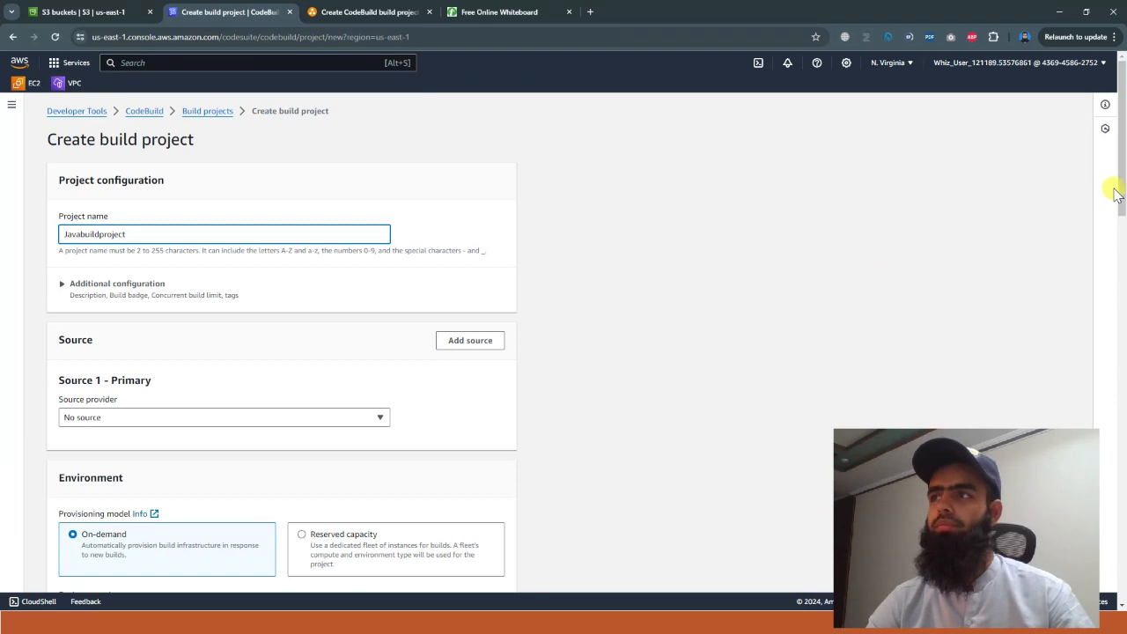
Set the primary source provider of the build project to Amazon S3.
left_click_drag(1119, 184, 1123, 255)
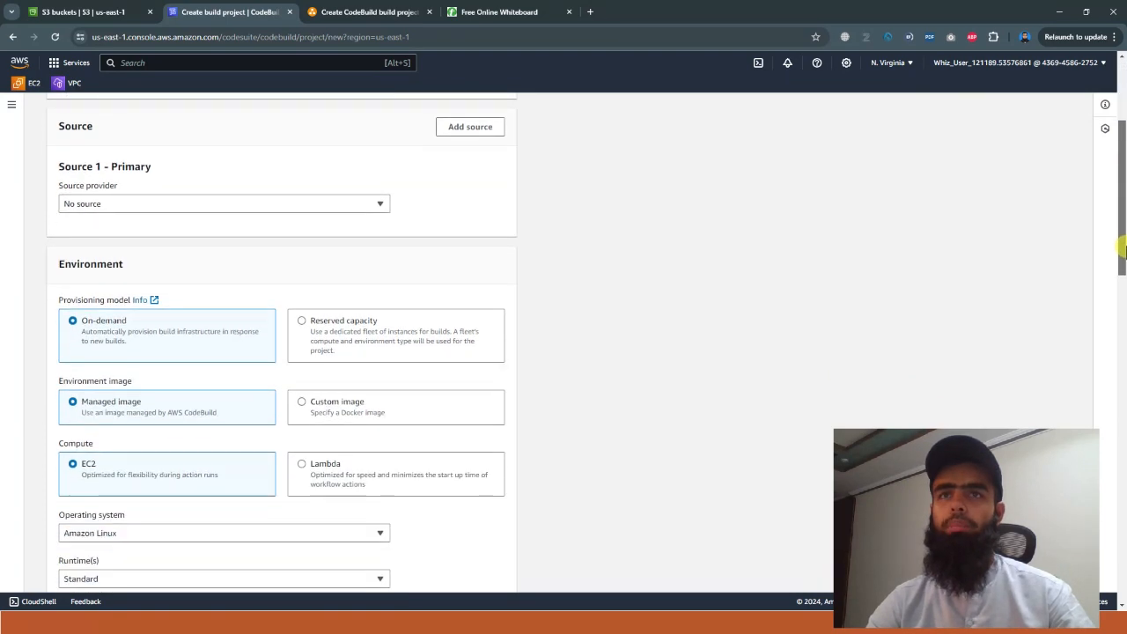
left_click(367, 207)
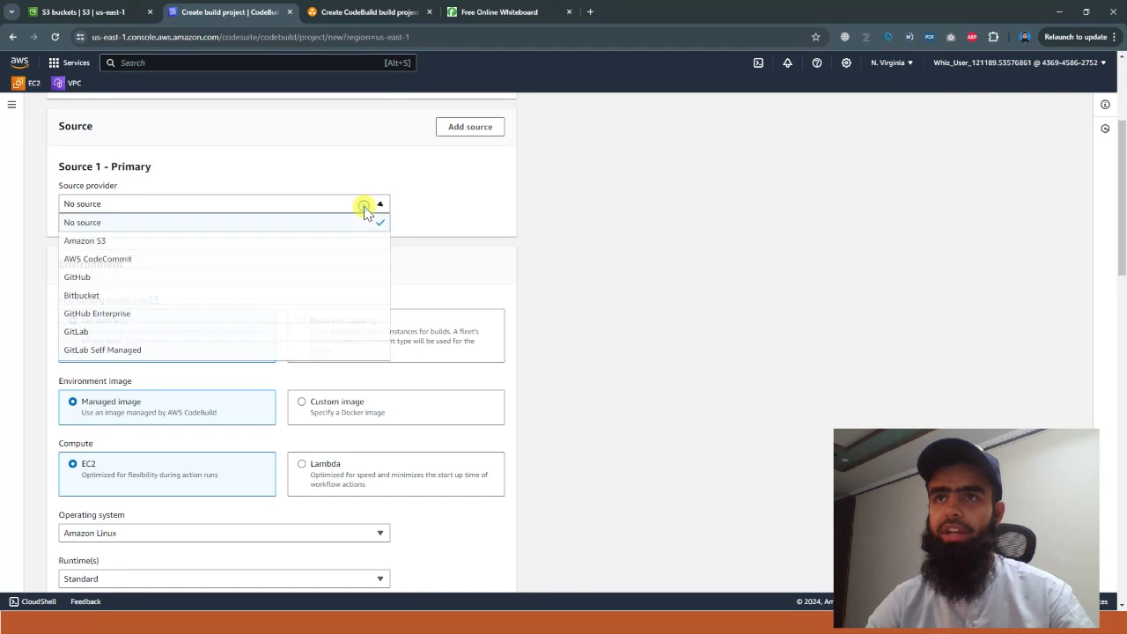
left_click(295, 241)
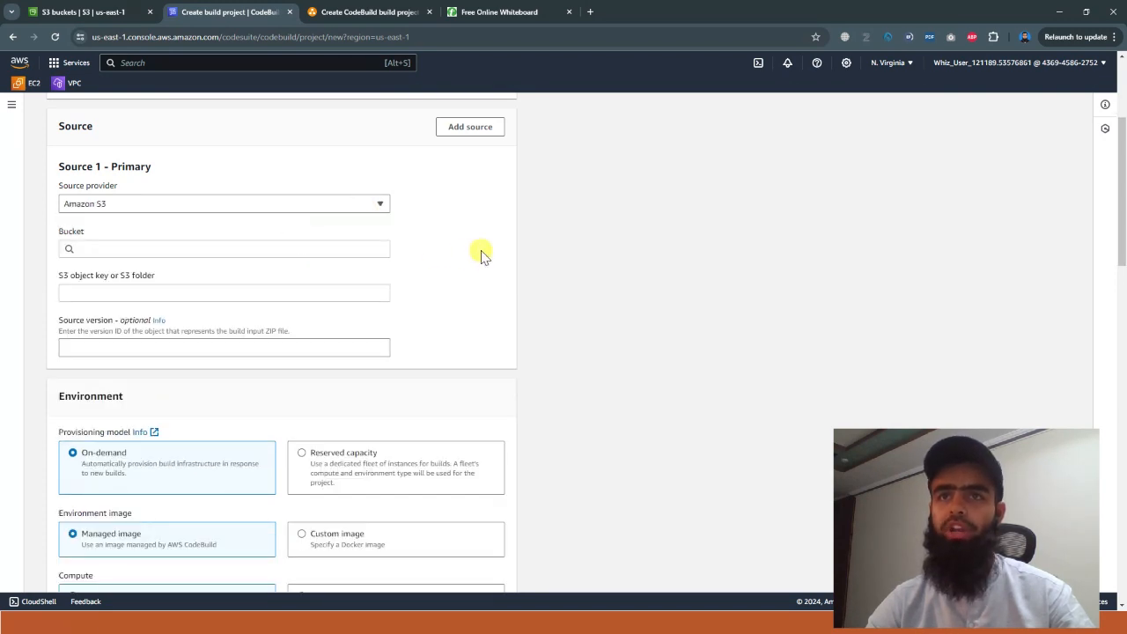
Set the source bucket to sourcecodejava and enter MessageUtil.zip as the S3 object key, copying the file name from that bucket's object list.
left_click(234, 247)
left_click(214, 284)
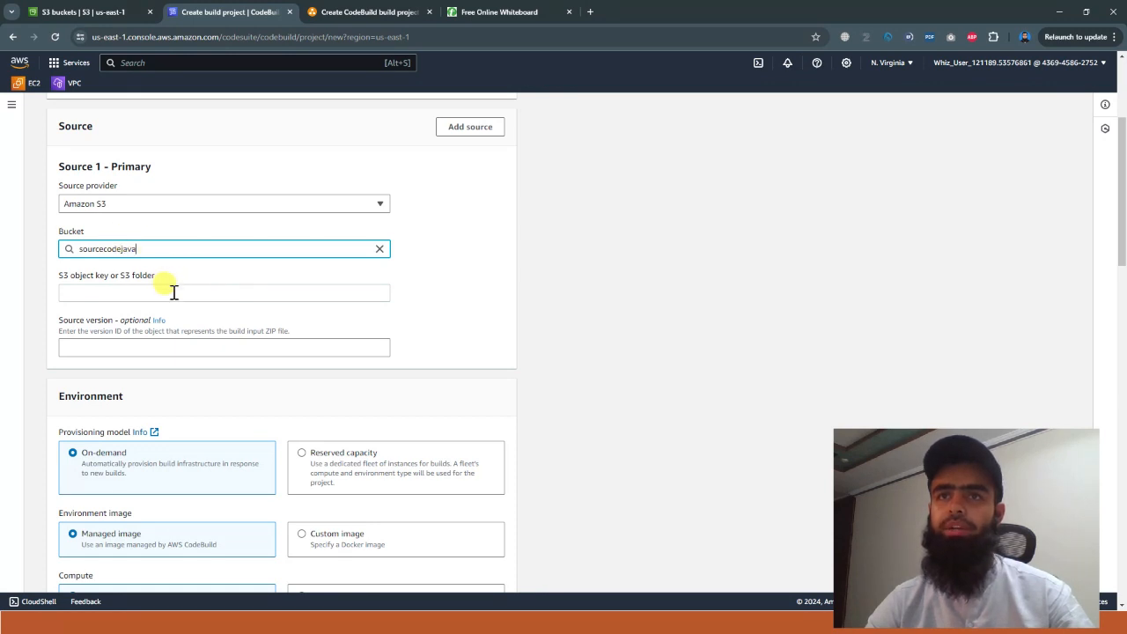
left_click(173, 291)
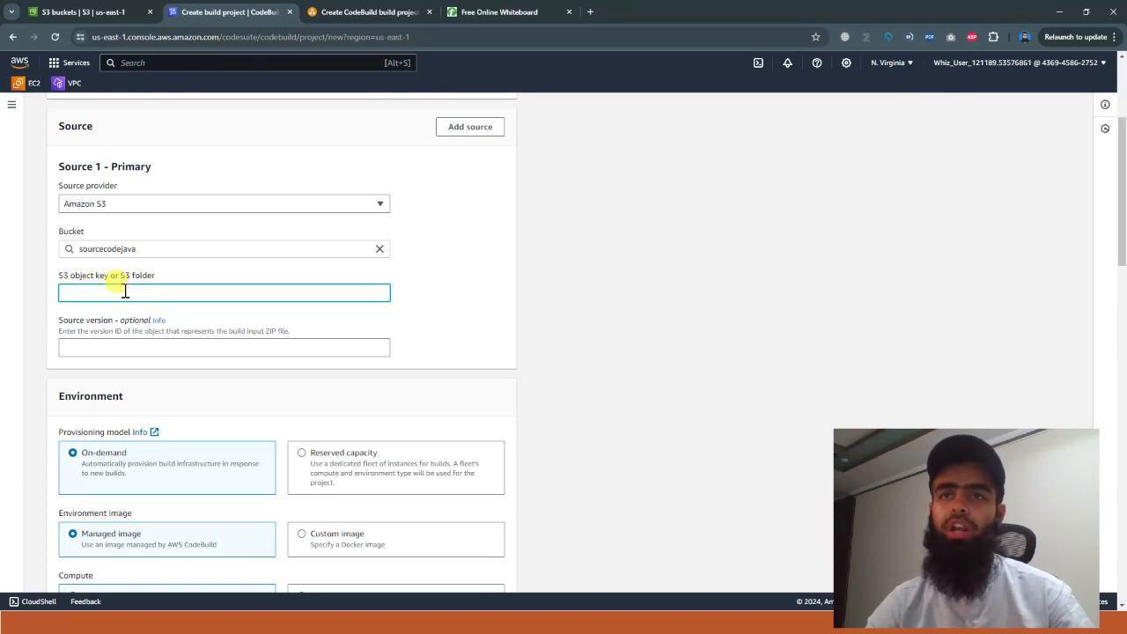
left_click(61, 9)
left_click(124, 412)
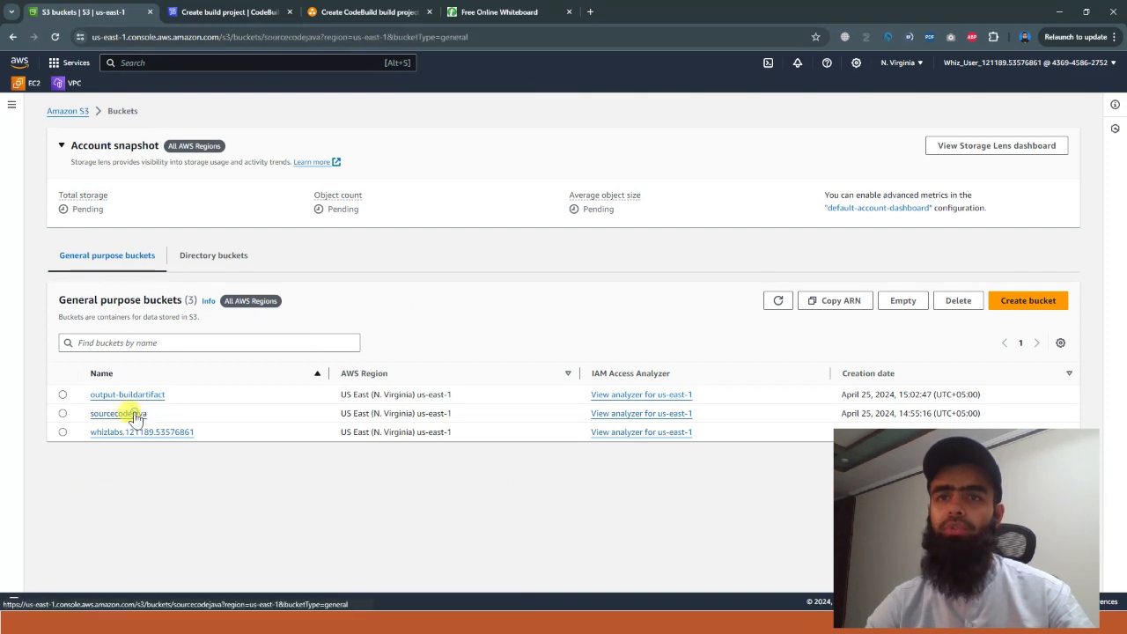
left_click_drag(169, 327, 104, 331)
key("ctrl+c")
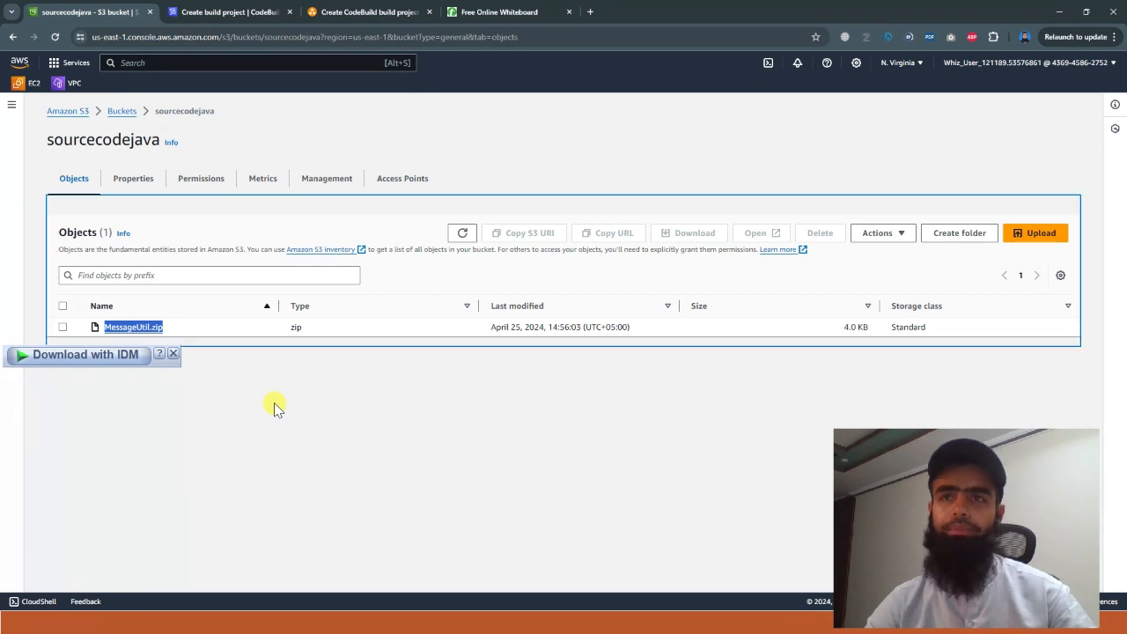
left_click(234, 385)
left_click(230, 12)
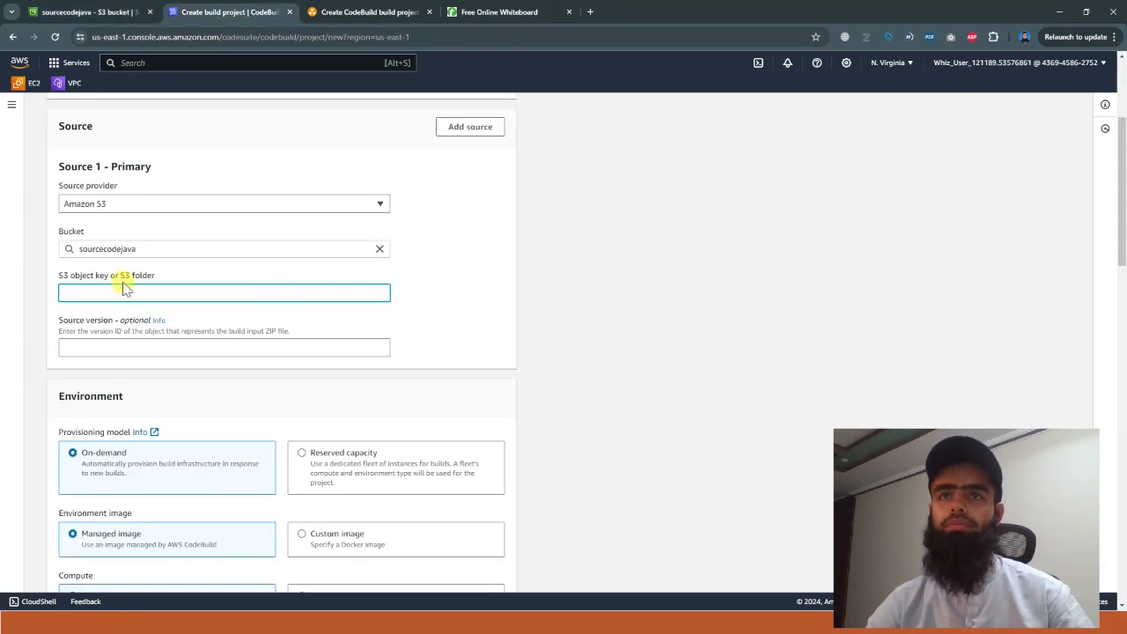
key("ctrl+v")
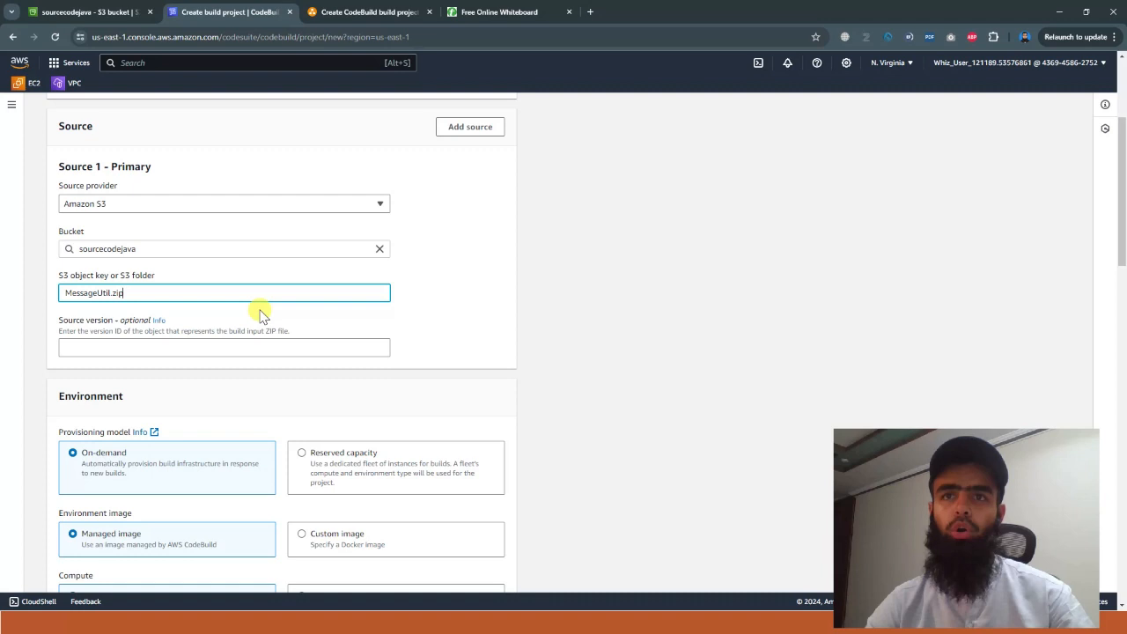
left_click(510, 311)
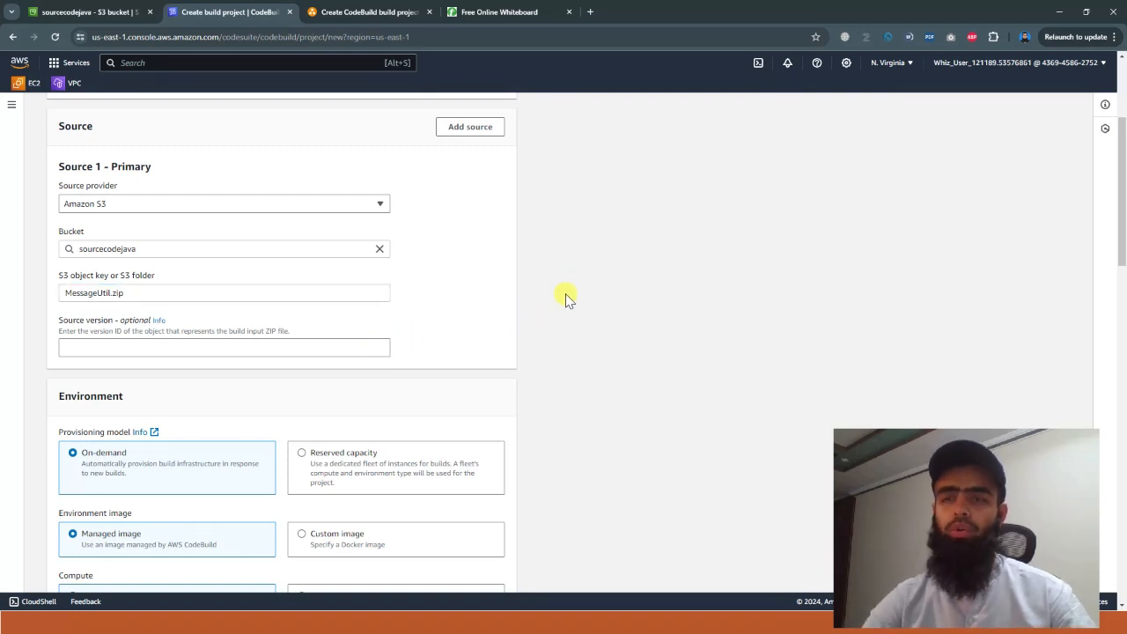
Review the build environment settings, examining the available operating system and runtime choices.
scroll(566, 299, "down", 2)
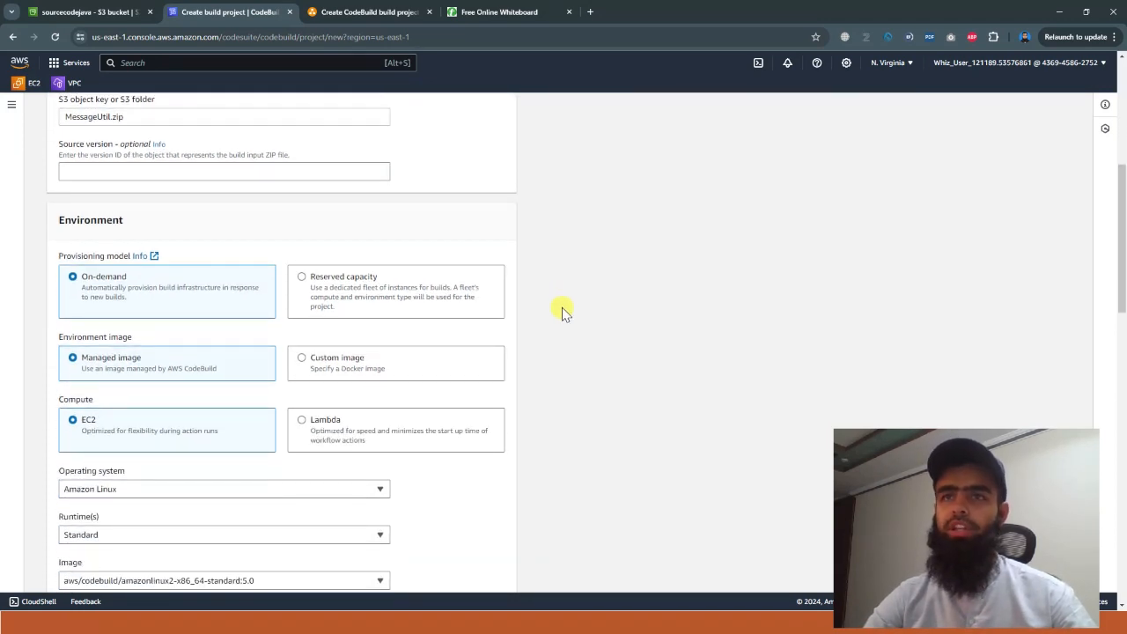
scroll(554, 321, "down", 1)
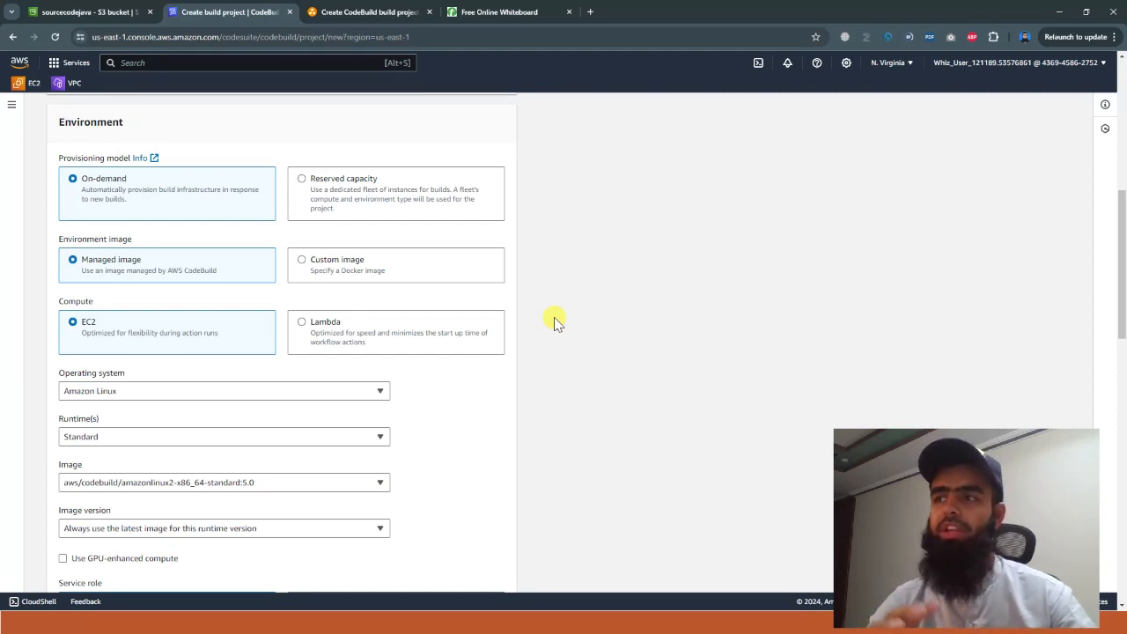
scroll(555, 321, "down", 1)
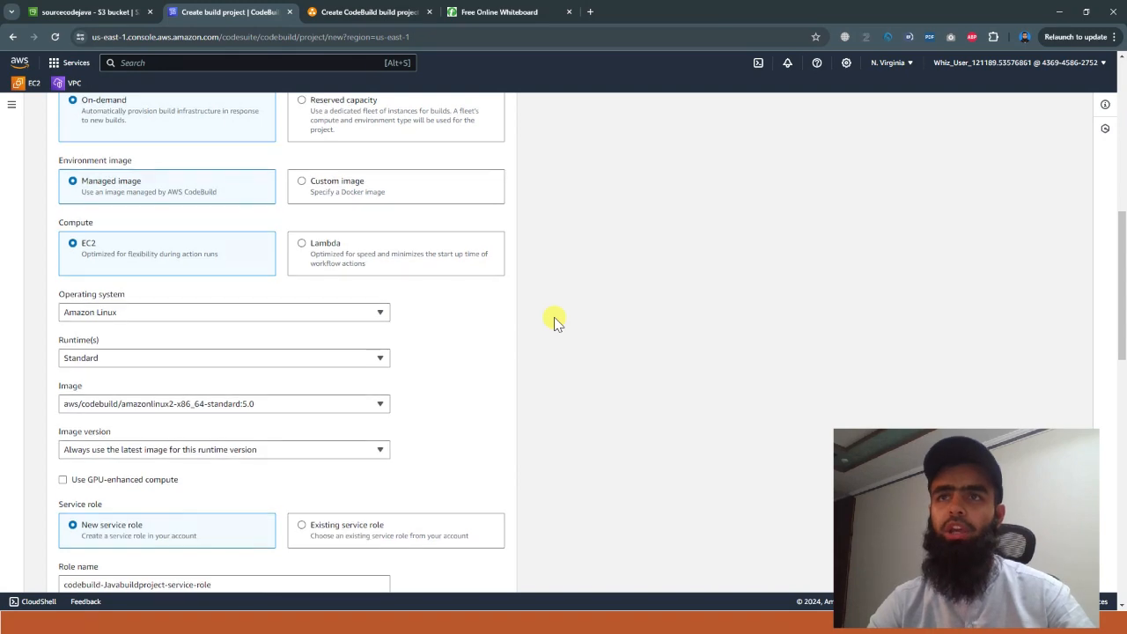
scroll(555, 321, "down", 1)
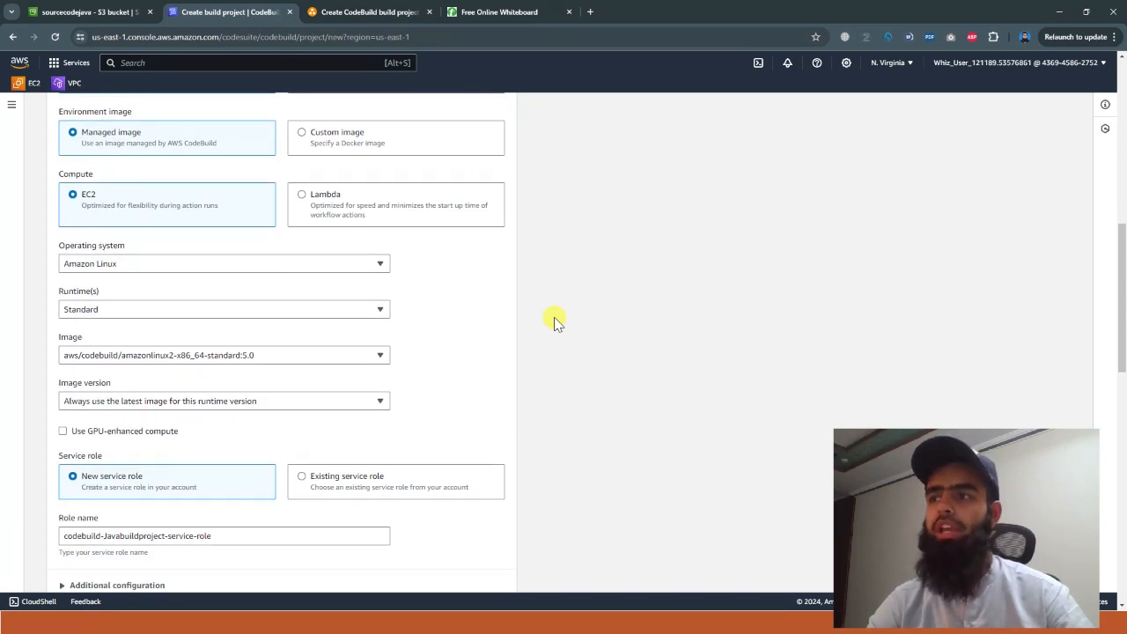
scroll(554, 322, "down", 2)
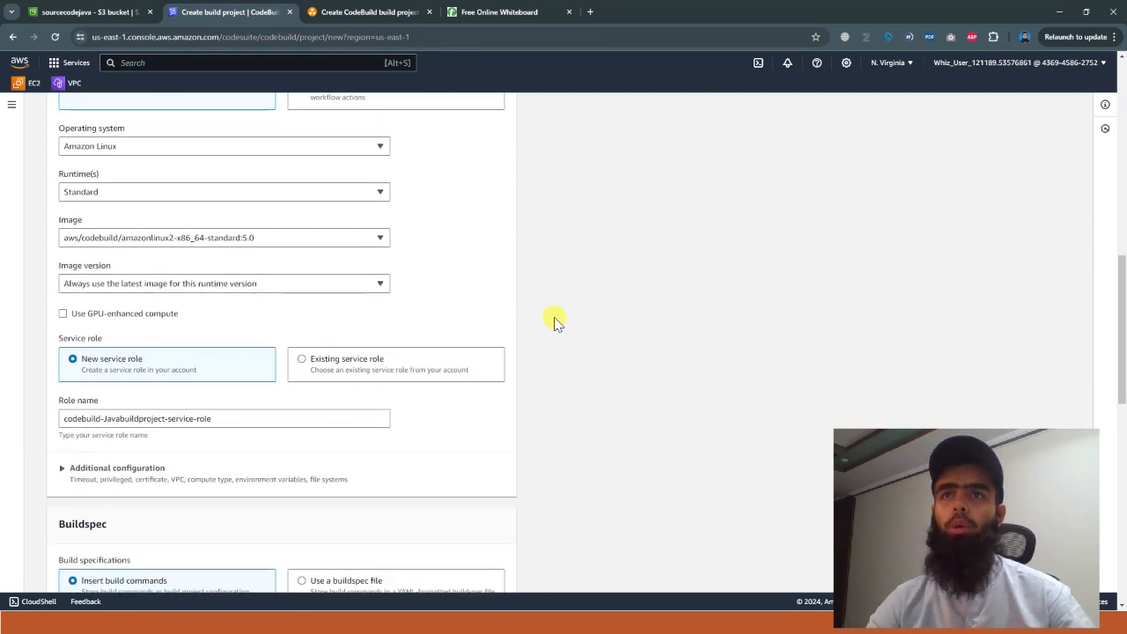
left_click(222, 152)
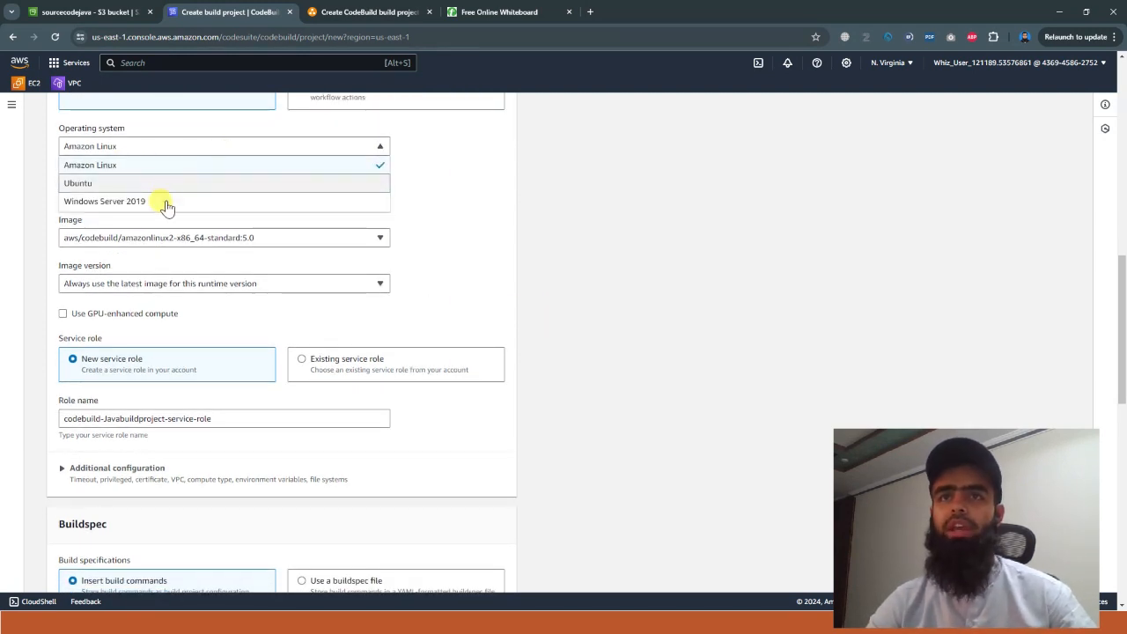
left_click(444, 177)
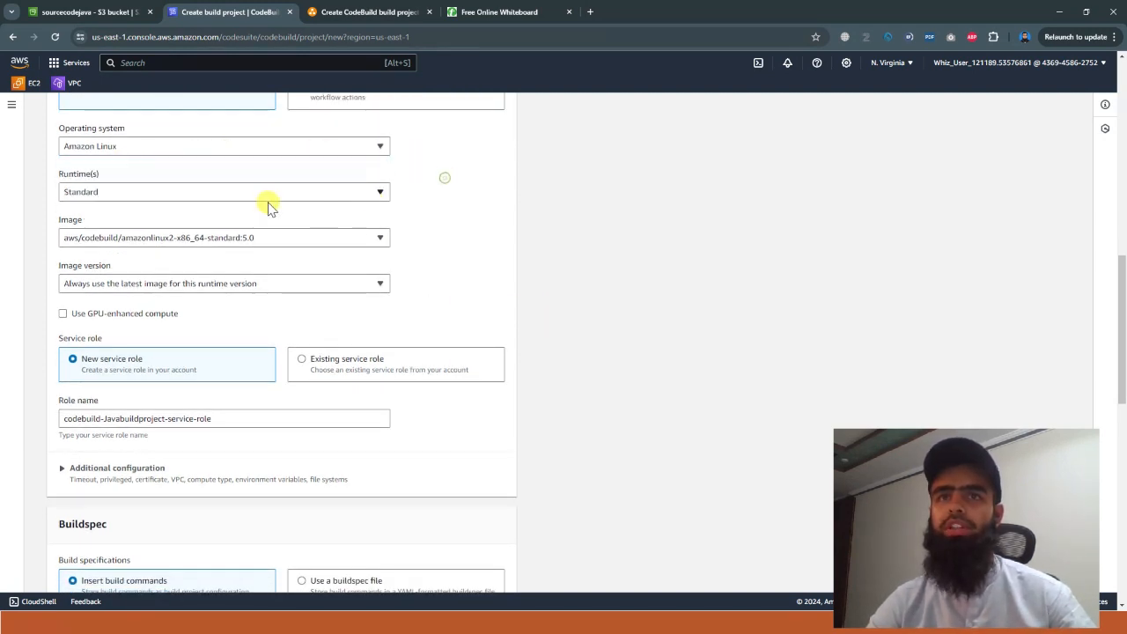
left_click(344, 192)
left_click(485, 244)
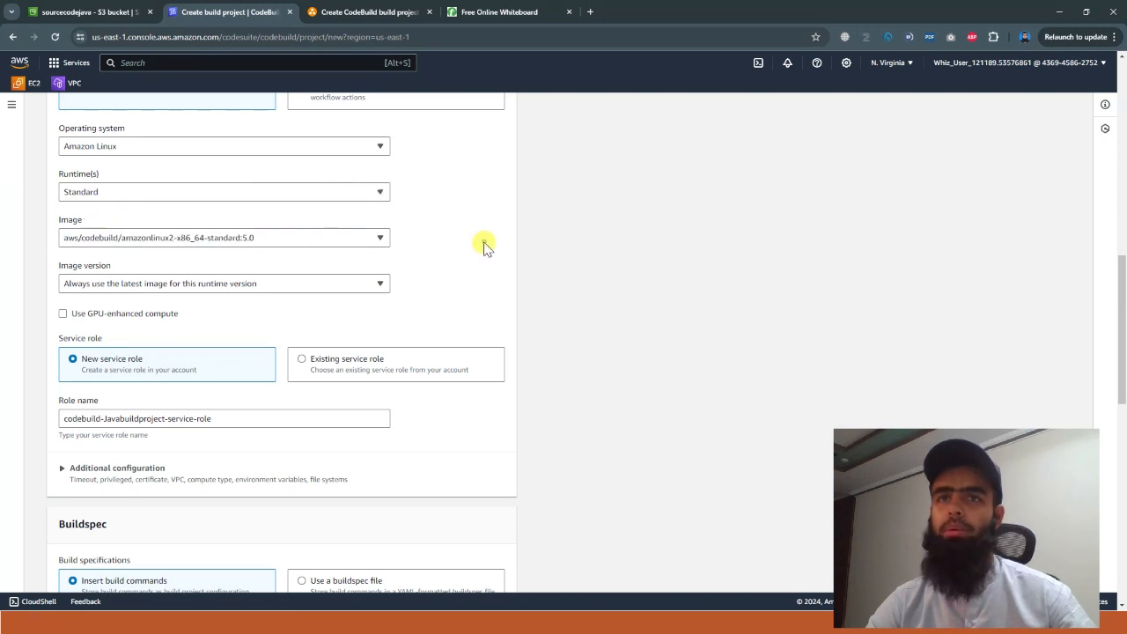
Set the environment image to aws/codebuild/amazonlinux2-x86_64-standard:corretto11 and check the image version choices.
left_click(352, 239)
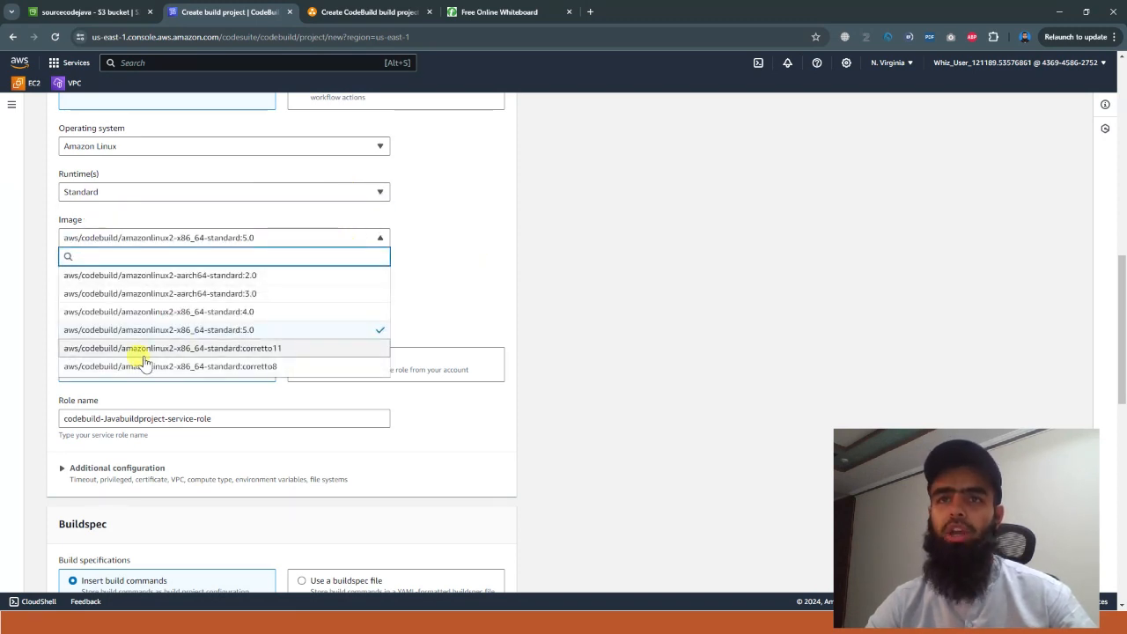
left_click(282, 349)
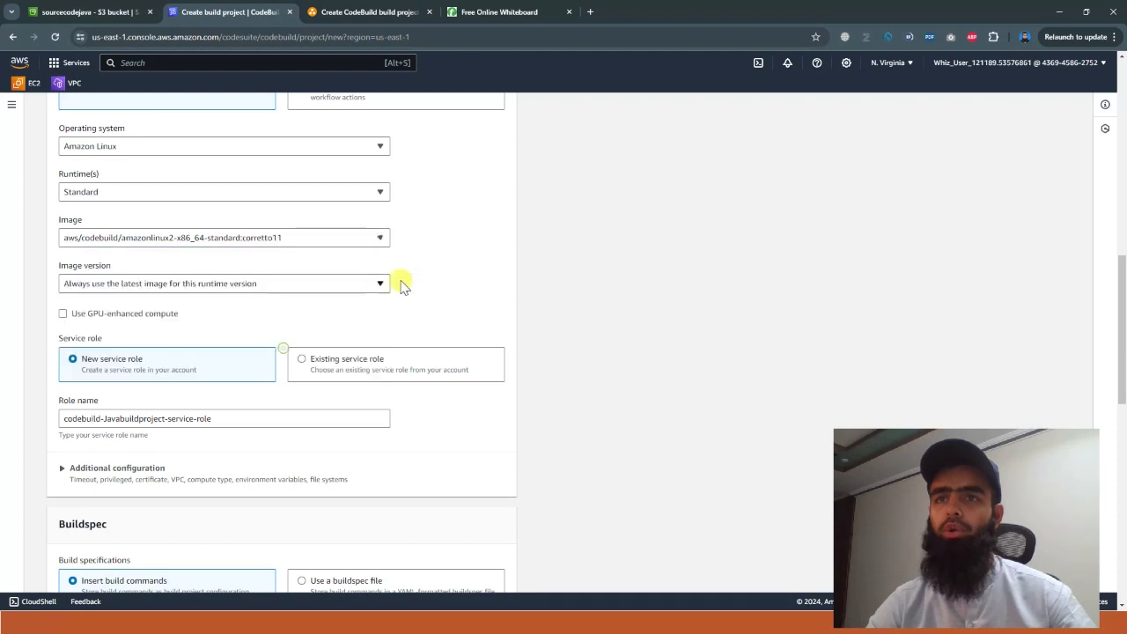
triple_click(412, 269)
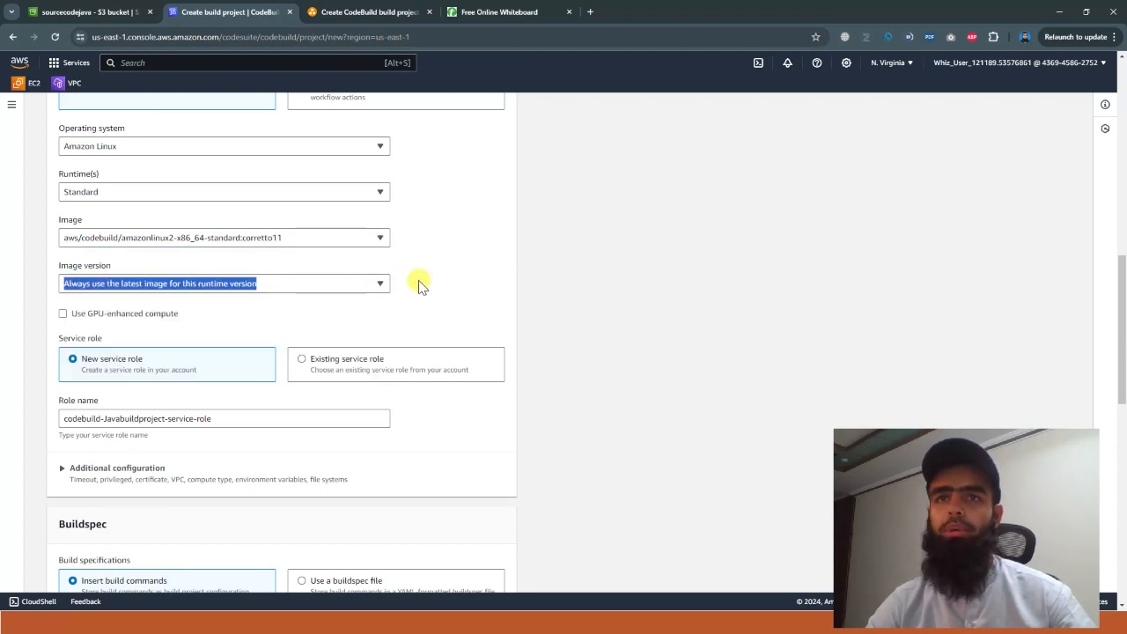
left_click(349, 284)
left_click(471, 264)
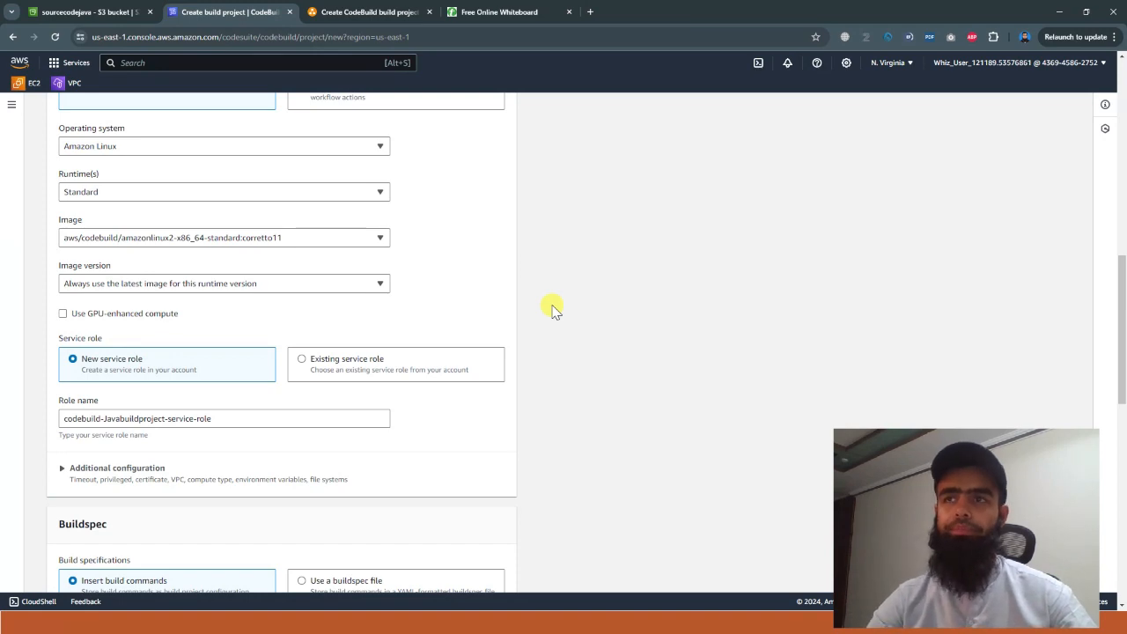
Switch the project to an existing service role and choose codebuild-service-role as its role.
scroll(552, 308, "down", 3)
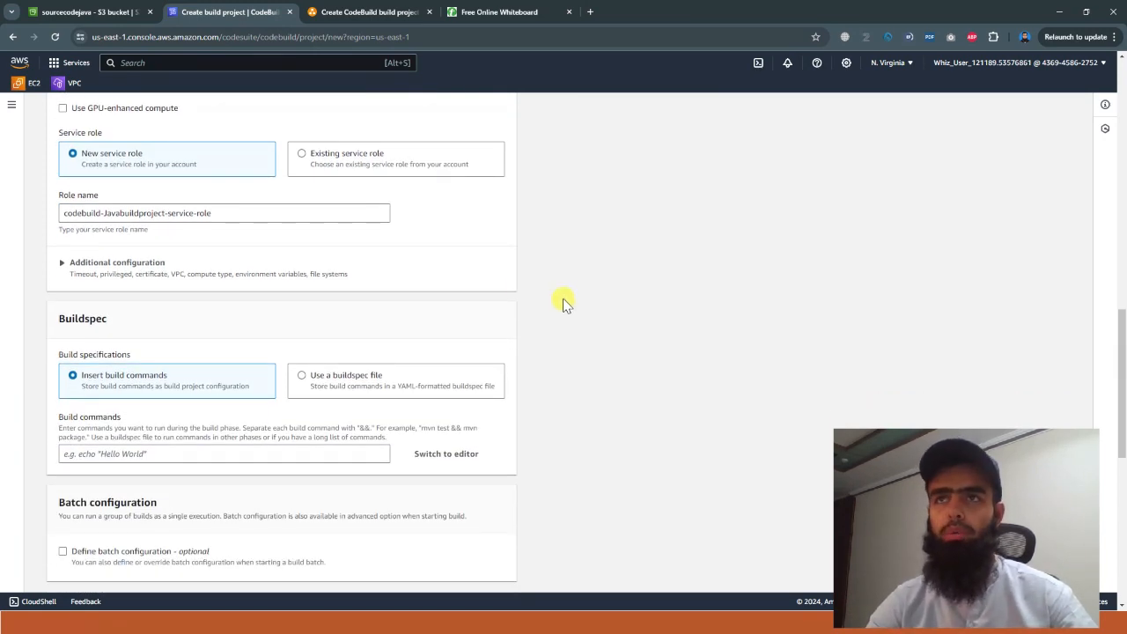
left_click(326, 167)
left_click(225, 215)
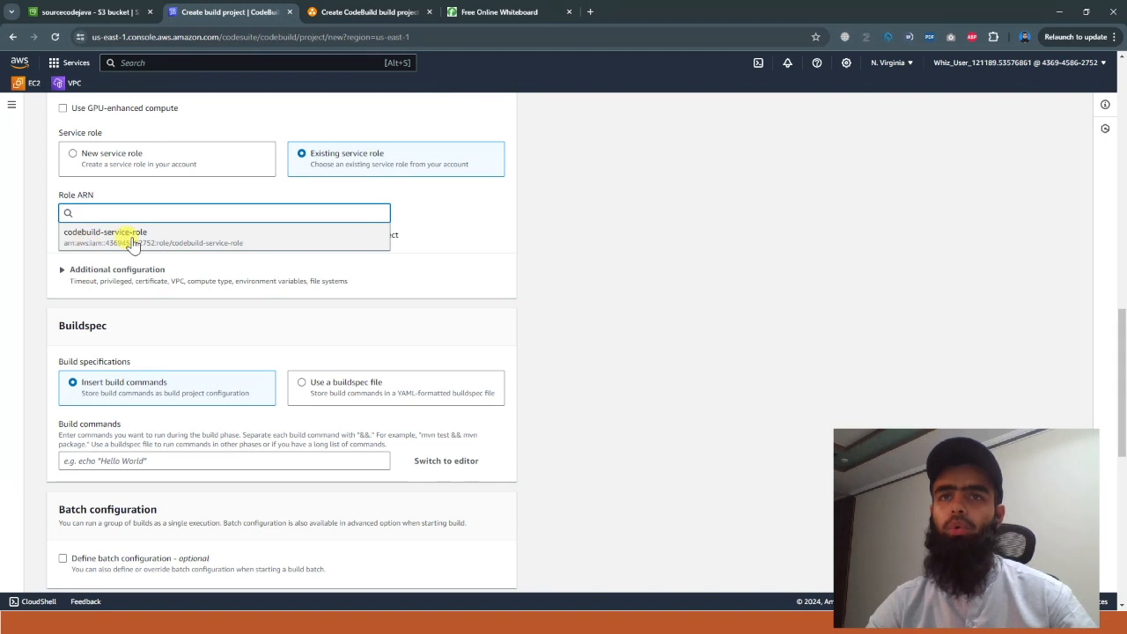
left_click(164, 239)
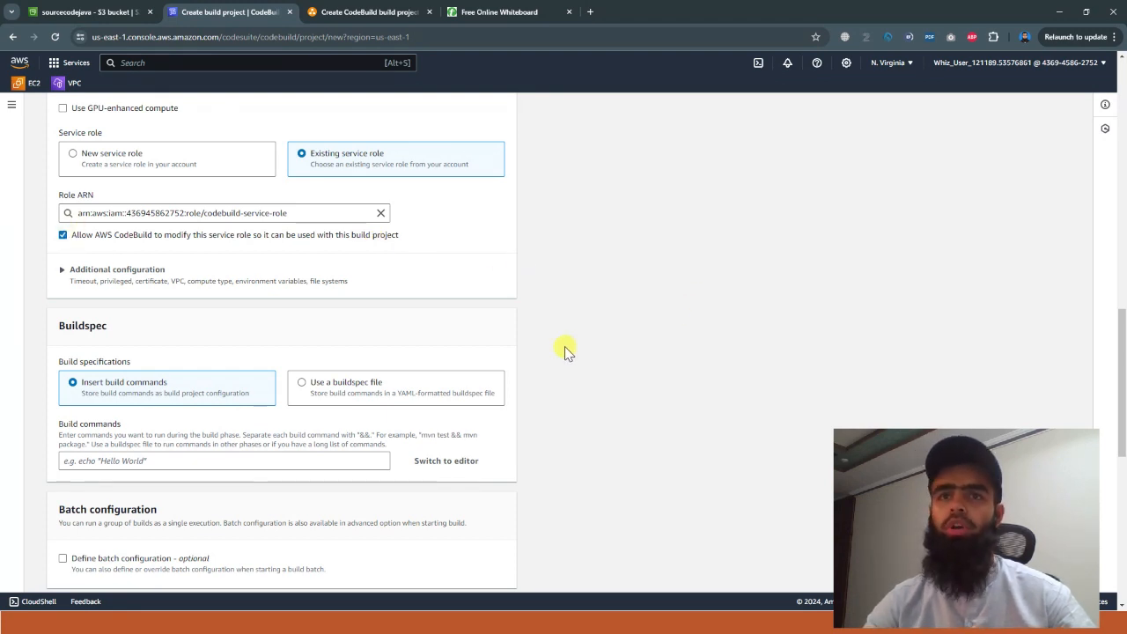
Set the build specifications to use a buildspec file, leaving the buildspec name empty.
scroll(565, 350, "down", 2)
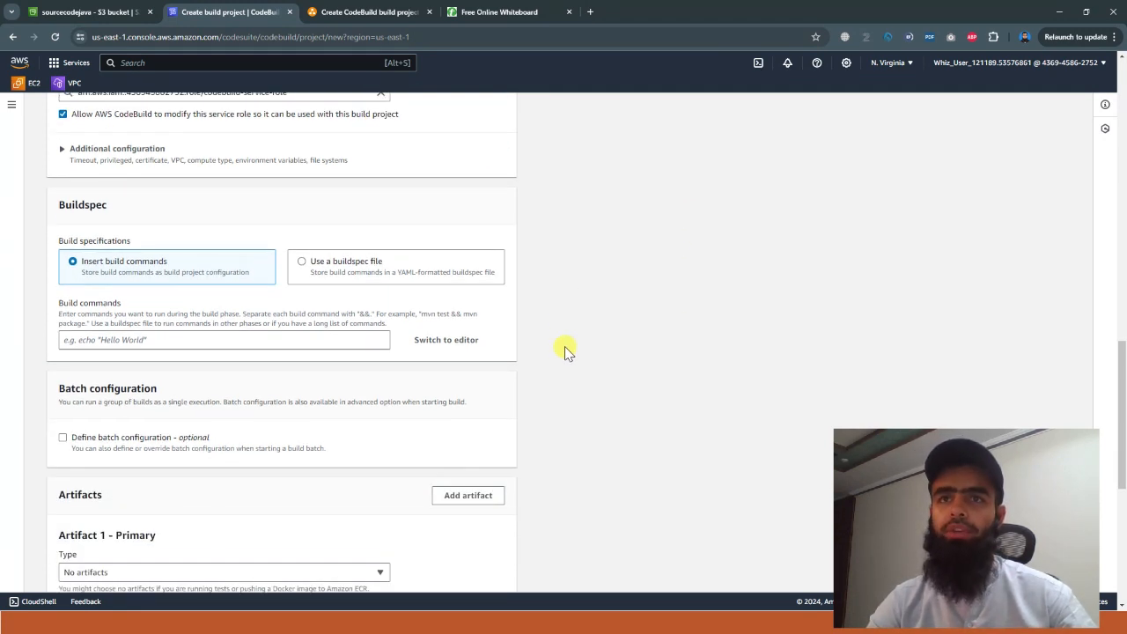
scroll(564, 349, "down", 1)
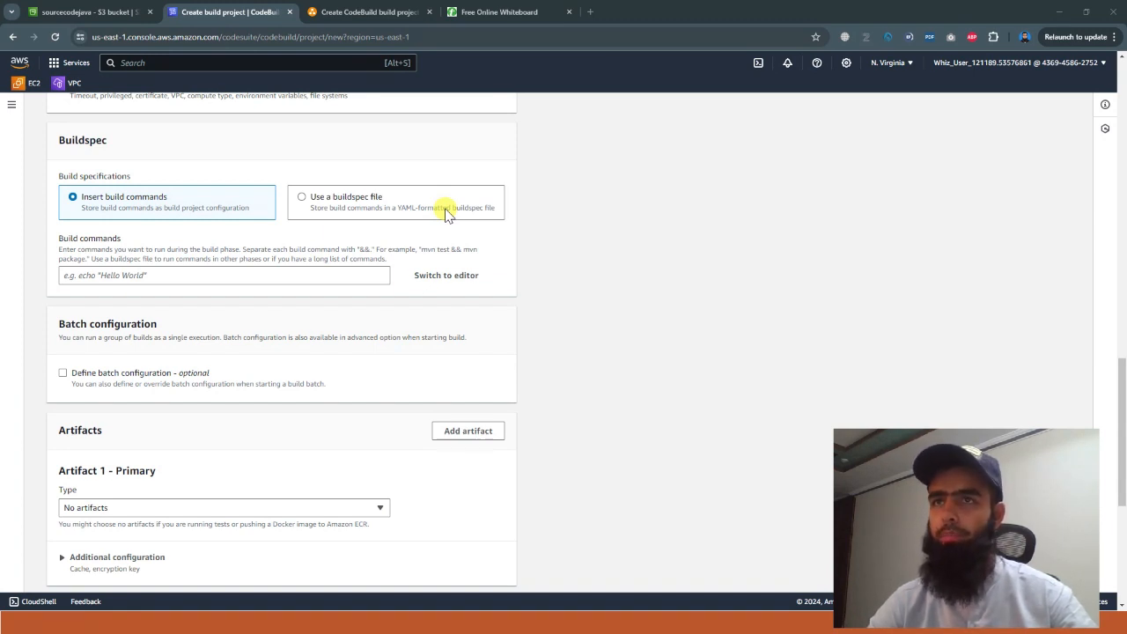
left_click(302, 199)
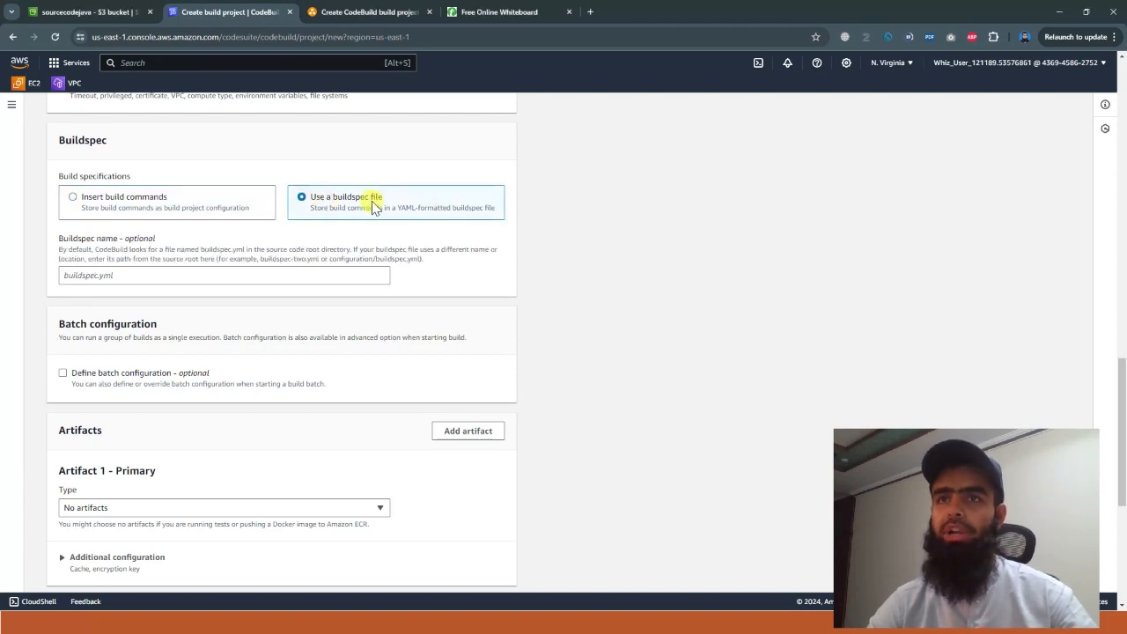
left_click(119, 274)
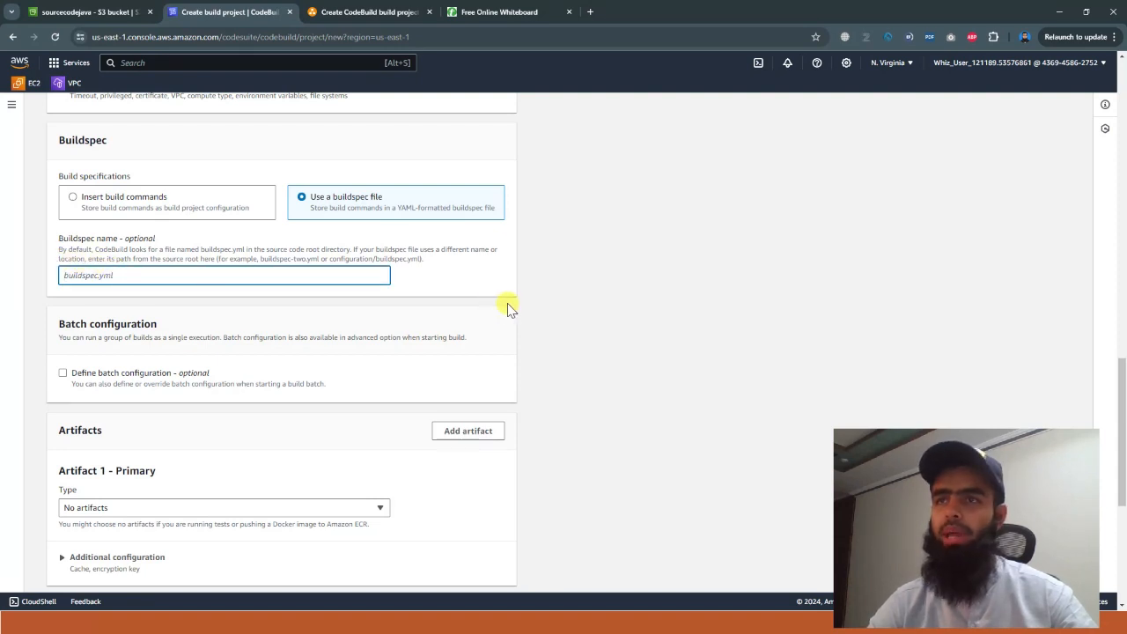
left_click(544, 319)
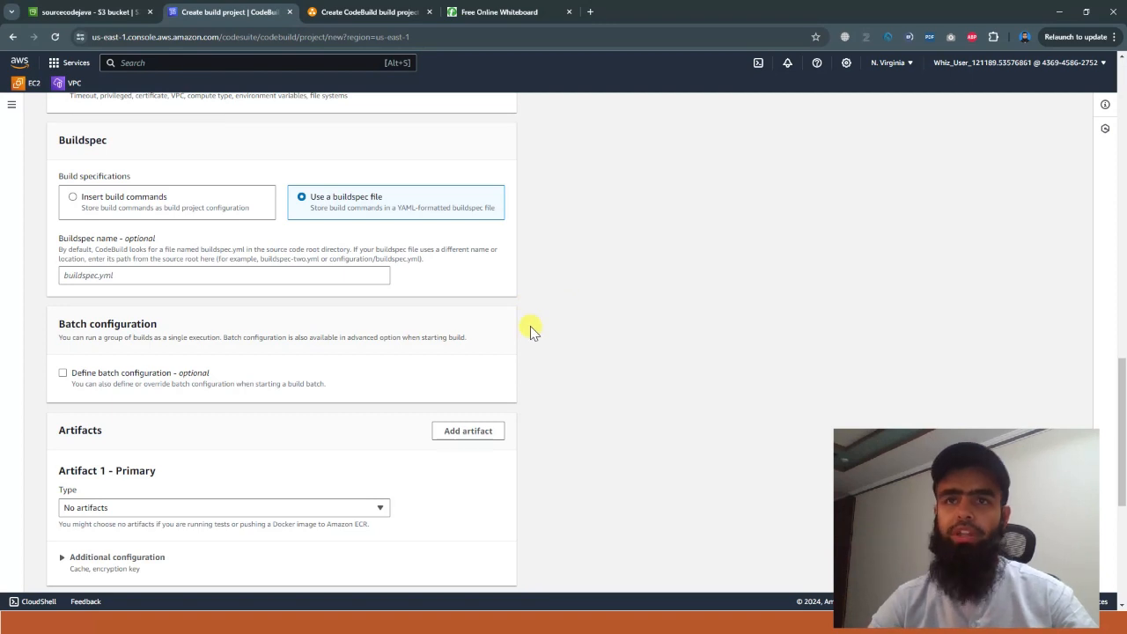
Set the primary artifact type to Amazon S3 and choose output-buildartifact as its bucket.
scroll(531, 328, "down", 2)
scroll(530, 326, "down", 1)
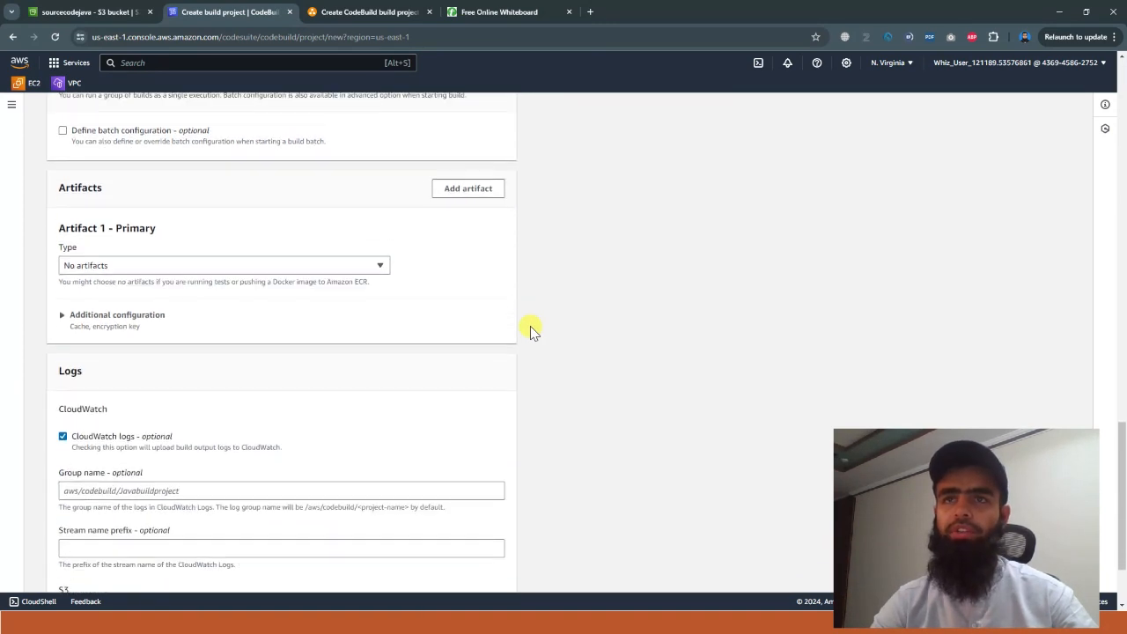
left_click(344, 236)
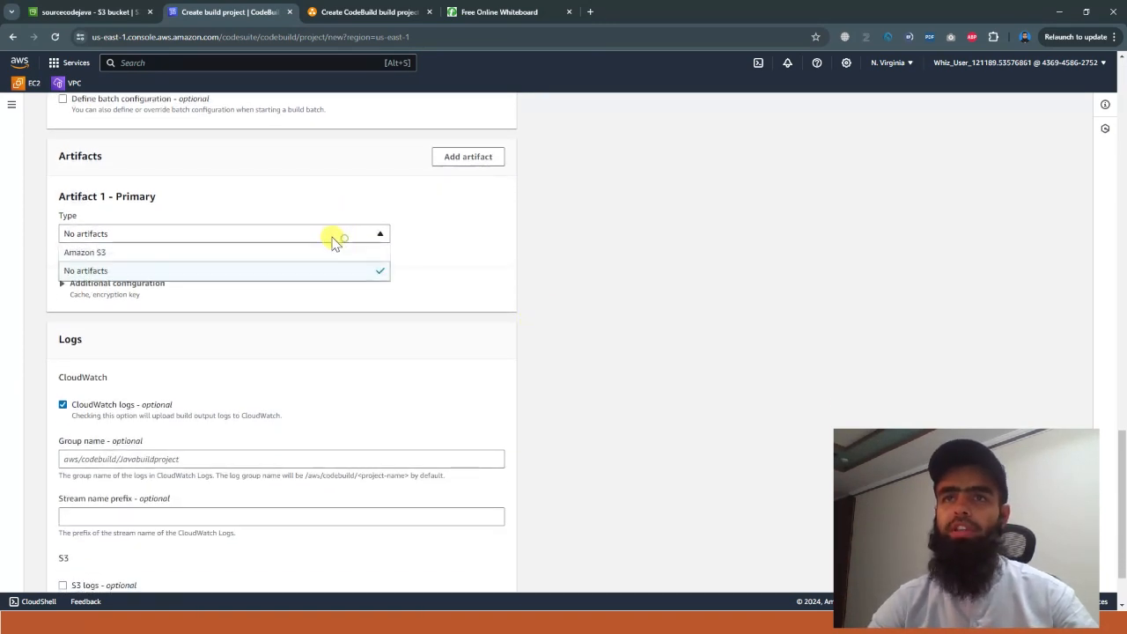
left_click(241, 251)
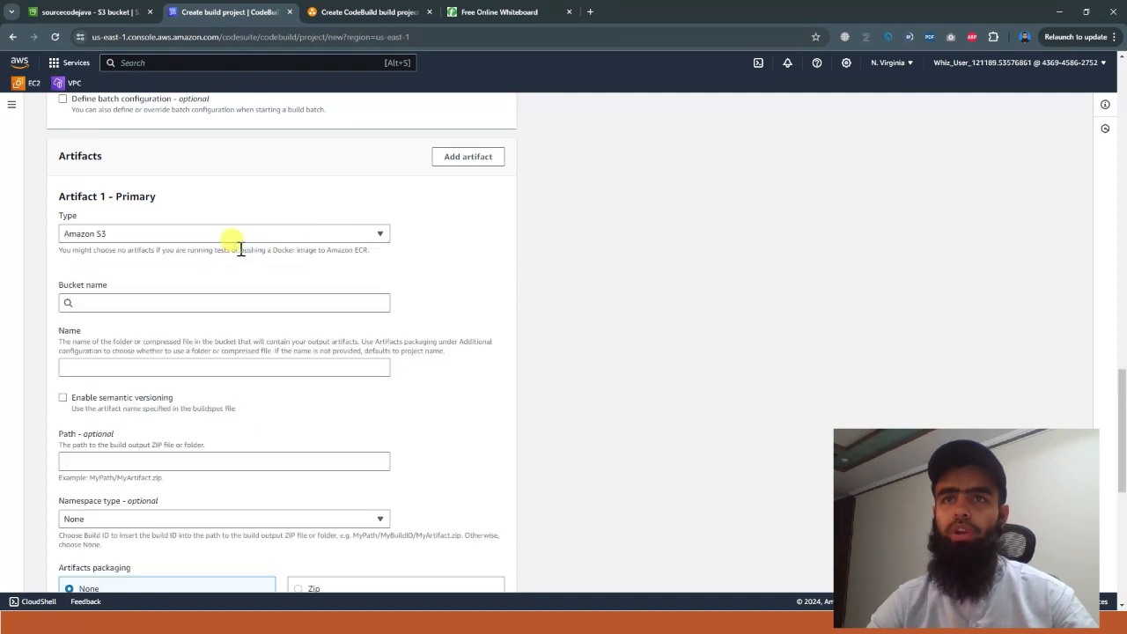
left_click(224, 302)
left_click(194, 322)
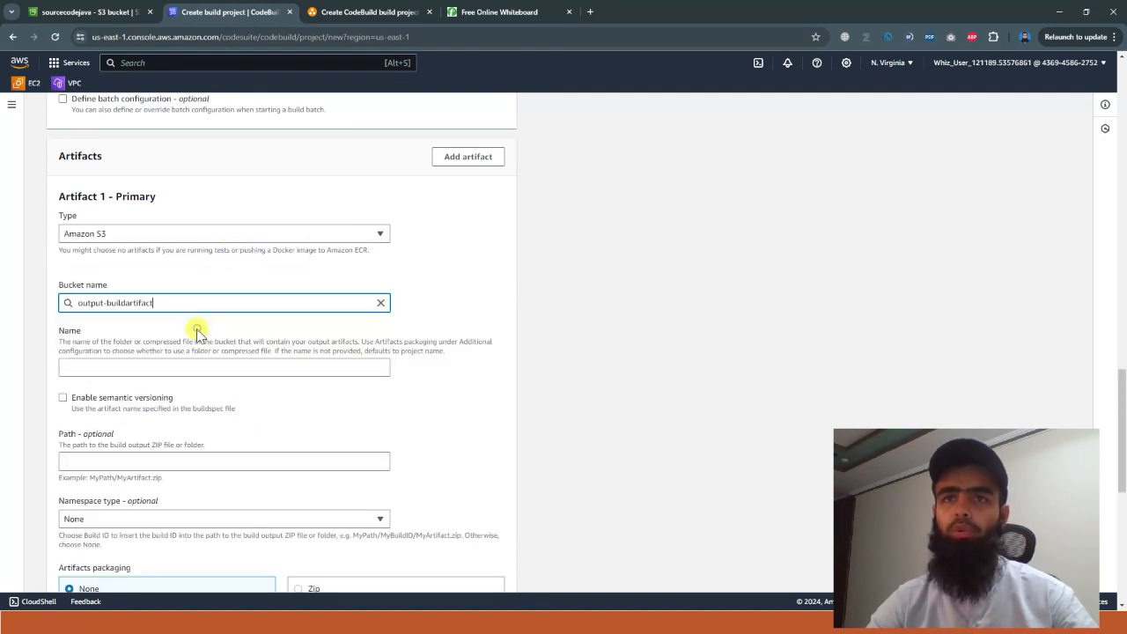
double_click(540, 323)
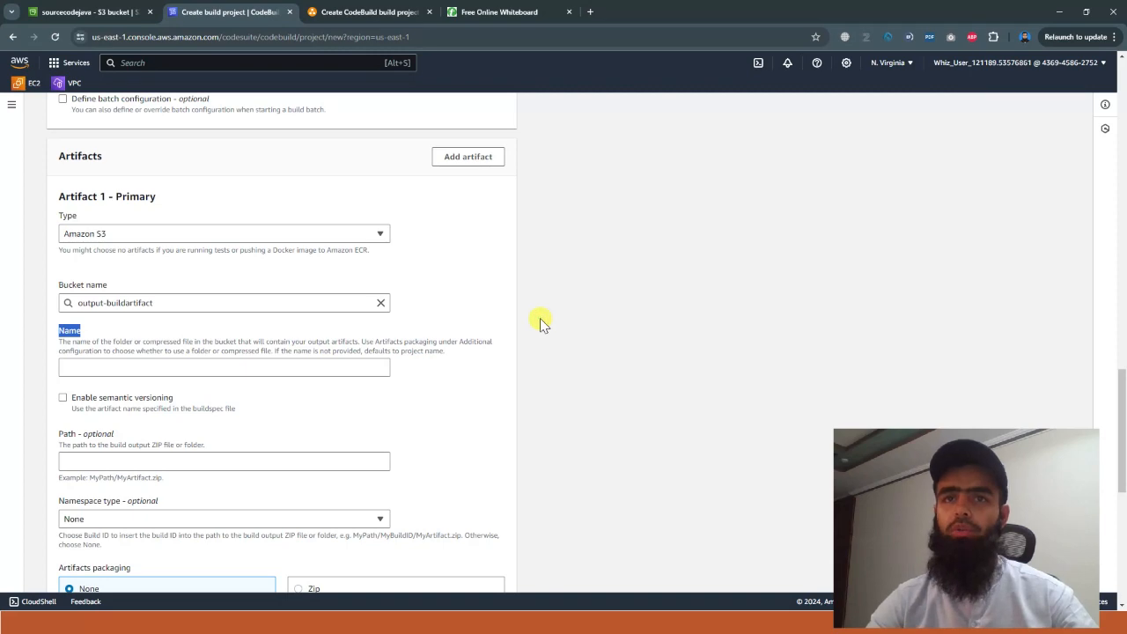
Set the artifacts packaging of the primary artifact to Zip.
scroll(540, 321, "down", 1)
scroll(540, 319, "down", 2)
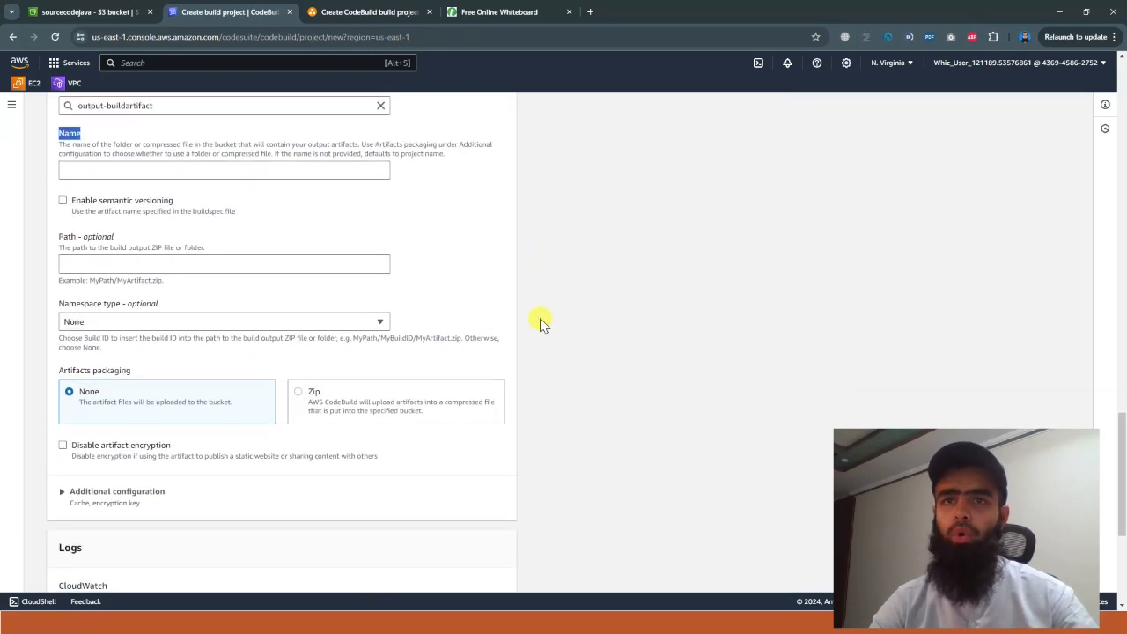
scroll(540, 322, "down", 3)
scroll(540, 324, "down", 1)
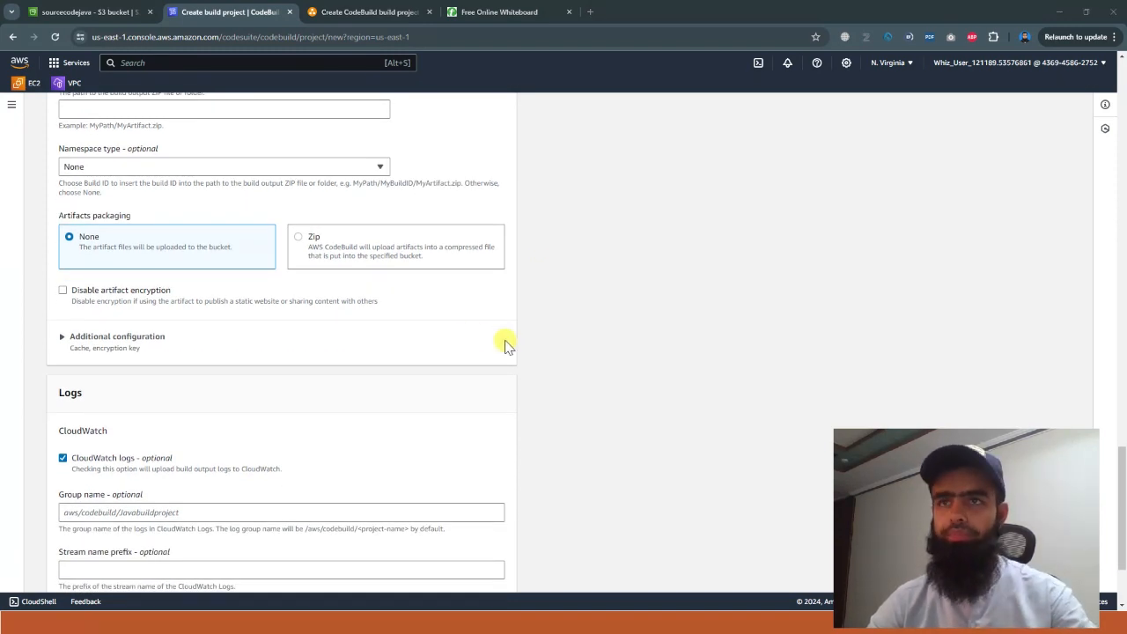
left_click(307, 242)
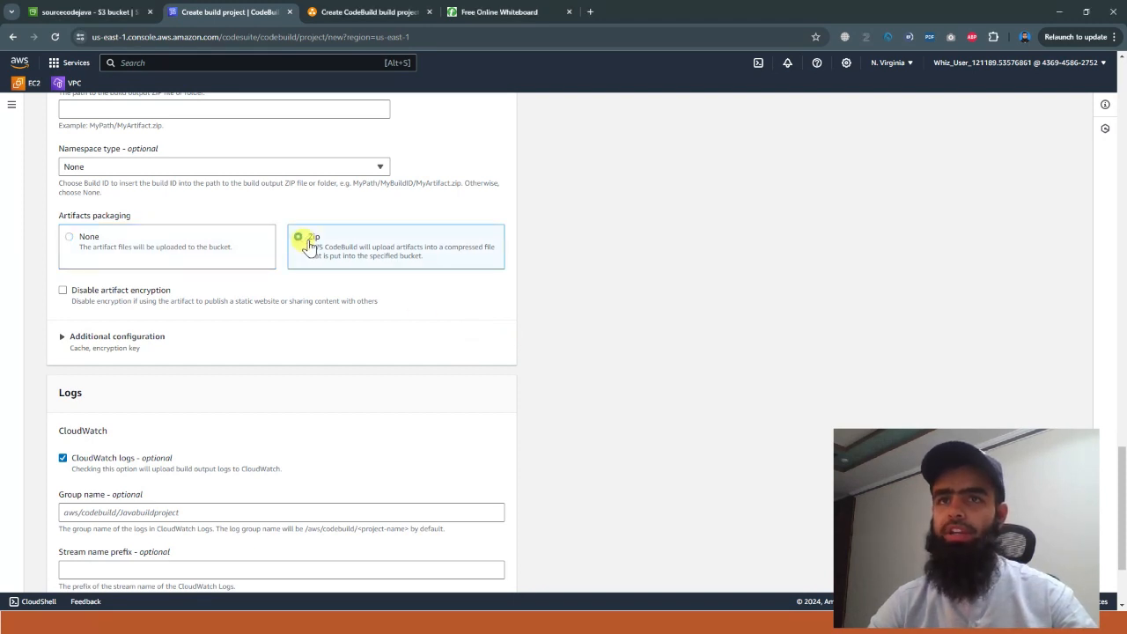
Set the artifacts packaging to None and leave CloudWatch logs enabled for the build project.
left_click(70, 239)
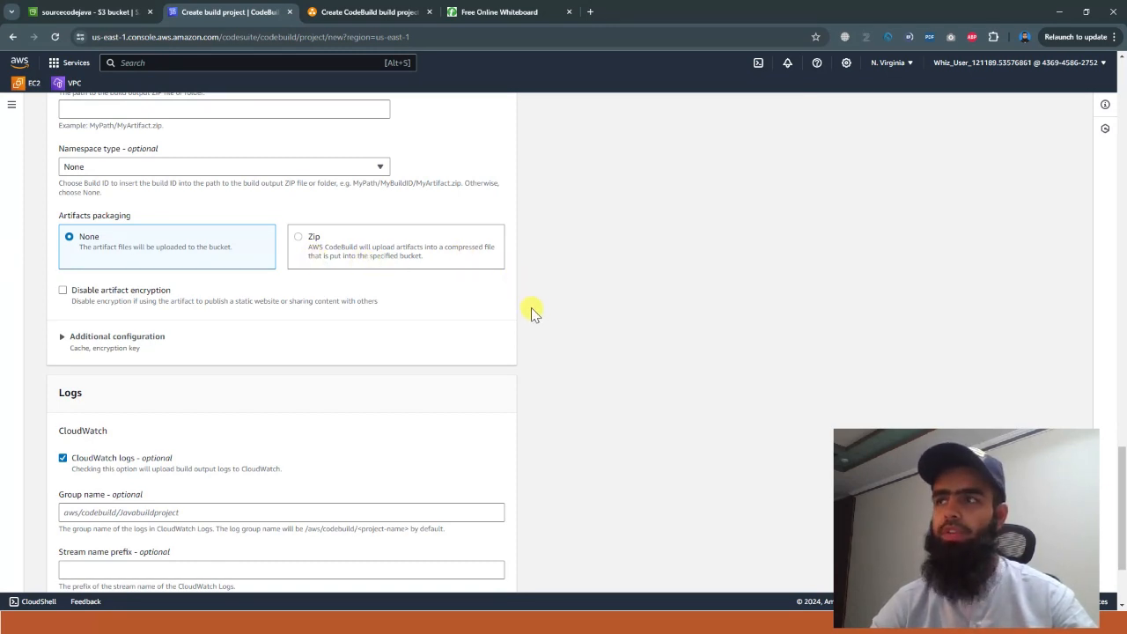
scroll(531, 307, "down", 3)
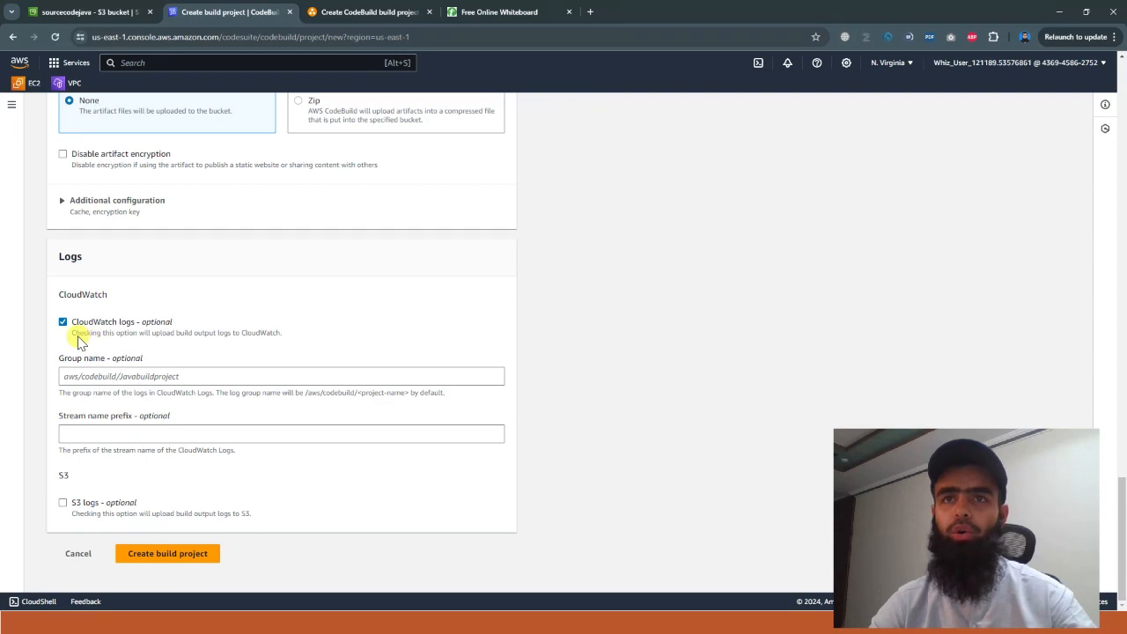
left_click_drag(76, 339, 401, 338)
left_click(354, 384)
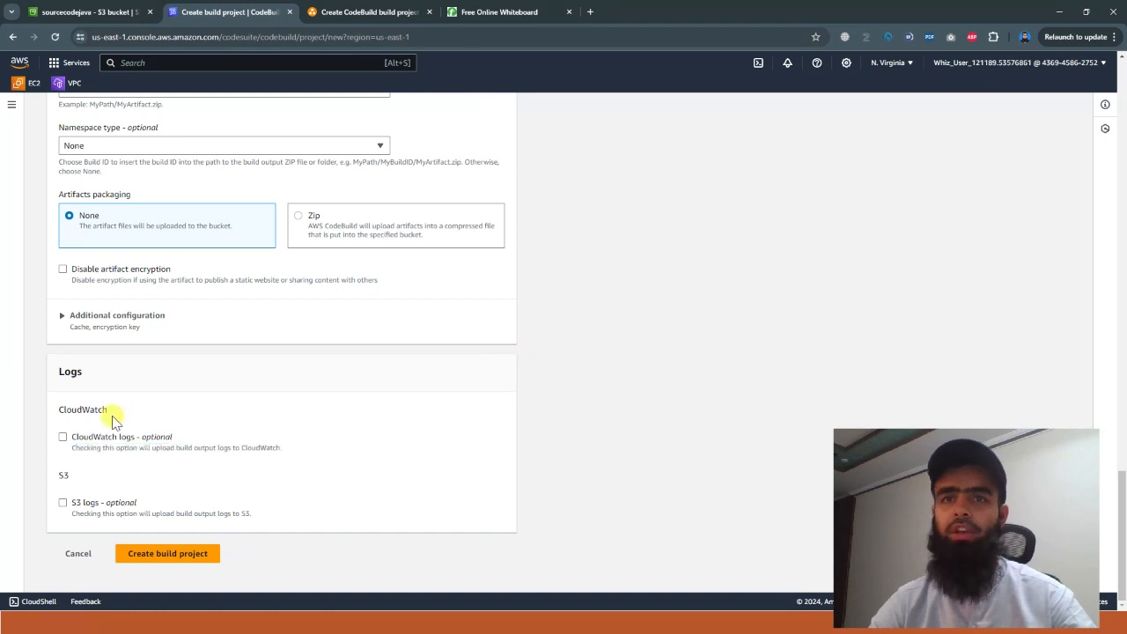
left_click(62, 438)
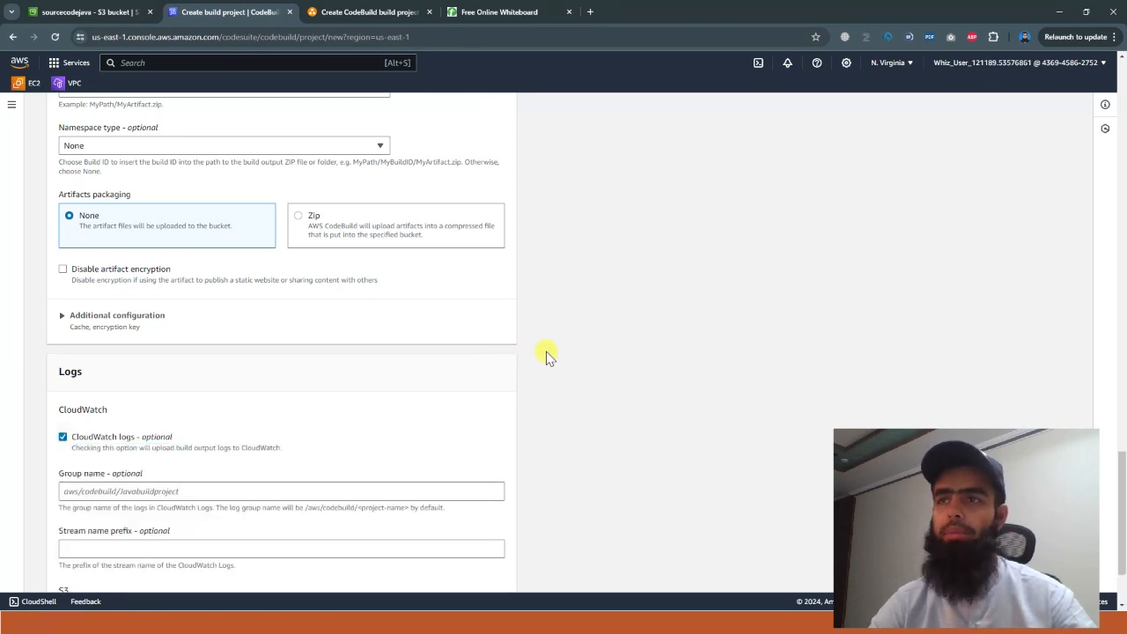
scroll(535, 352, "down", 2)
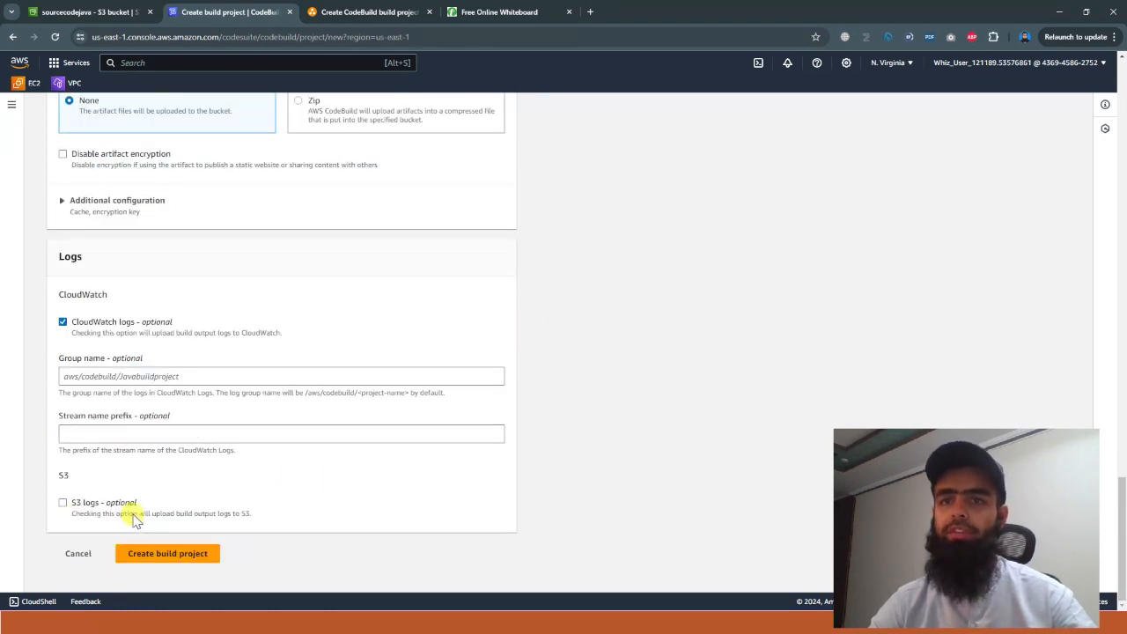
left_click(64, 503)
scroll(242, 523, "down", 2)
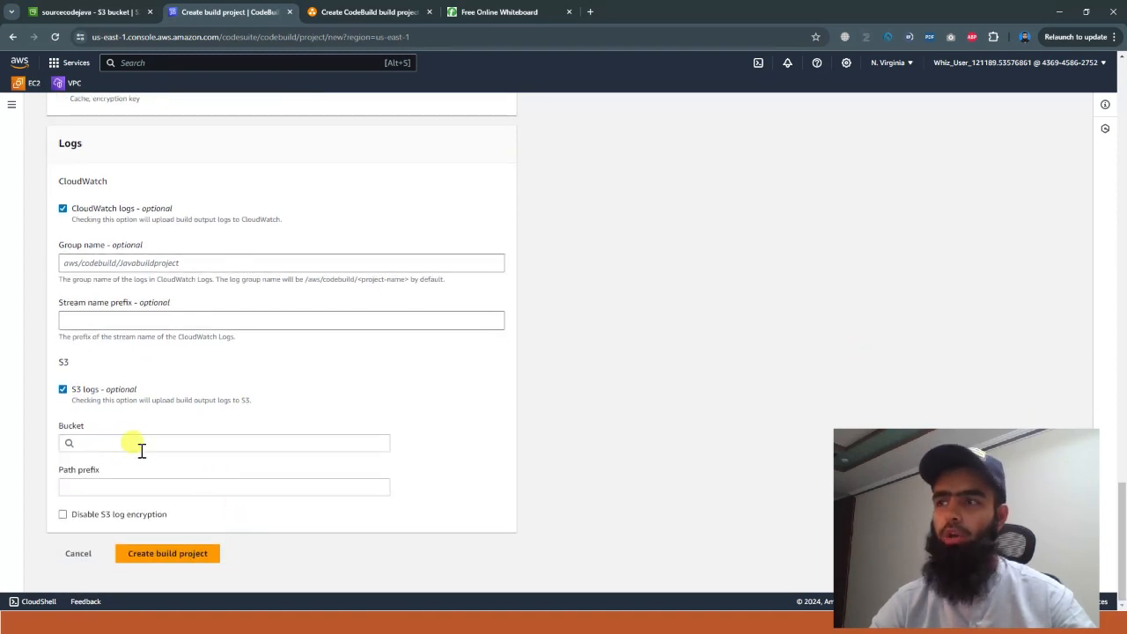
left_click(141, 445)
left_click(338, 377)
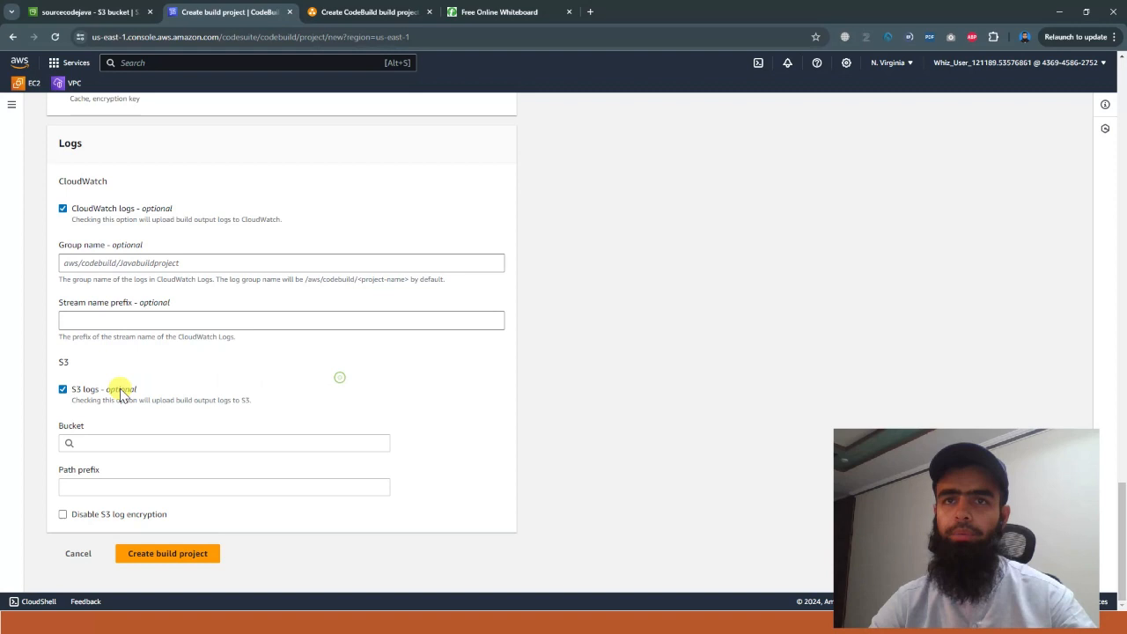
left_click(63, 389)
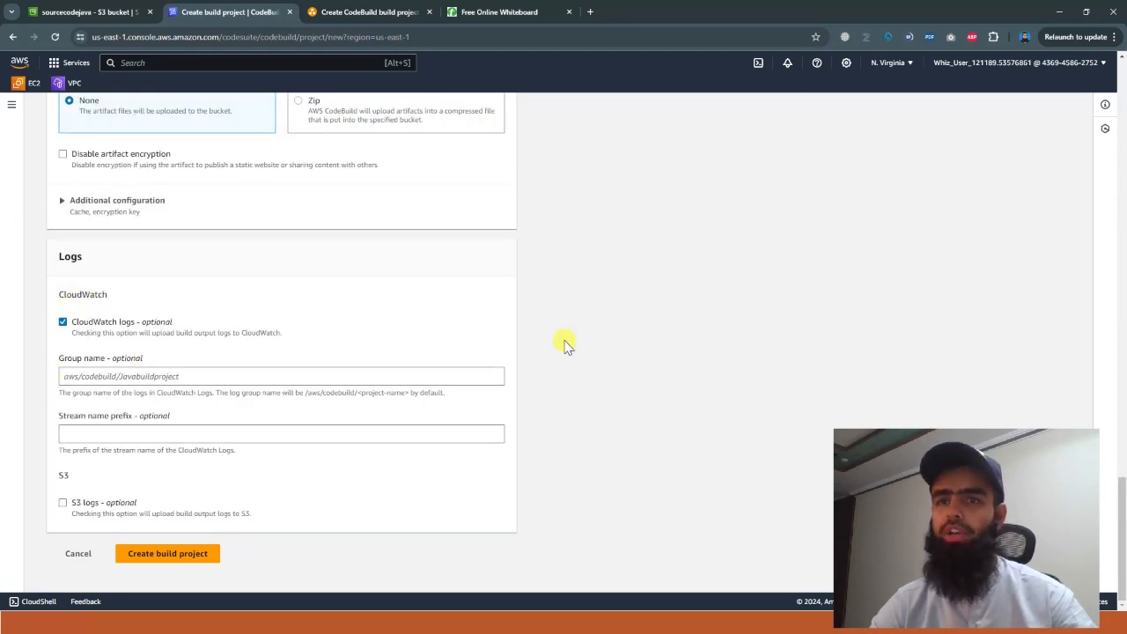
Check the CloudWatch Logs part of the architecture diagram, then create the build project with the configured settings.
left_click(402, 12)
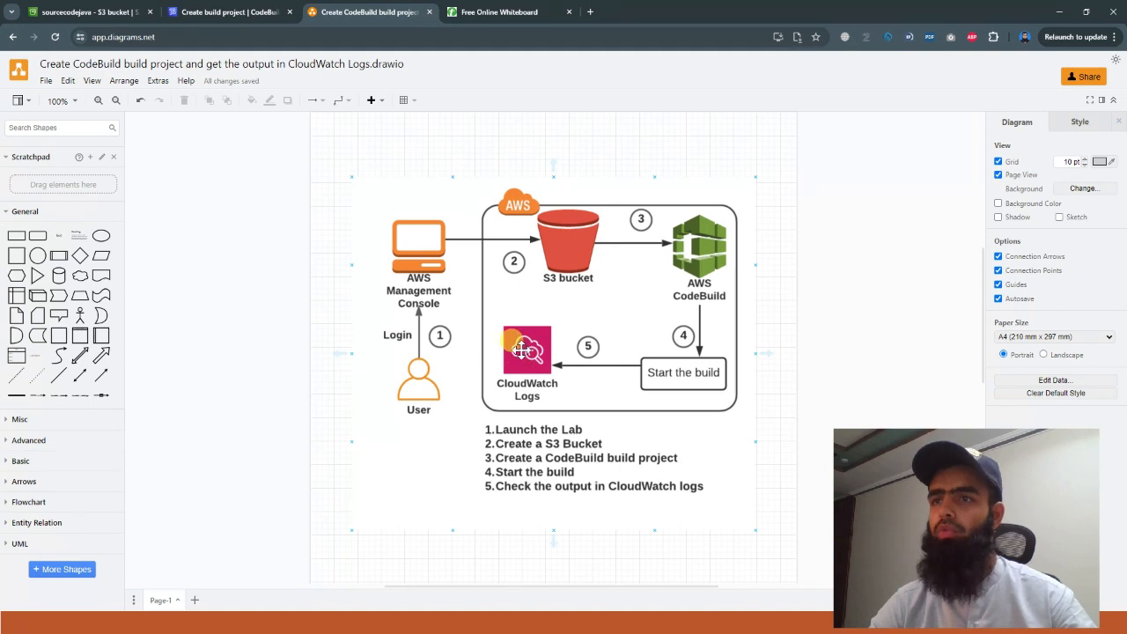
left_click(178, 13)
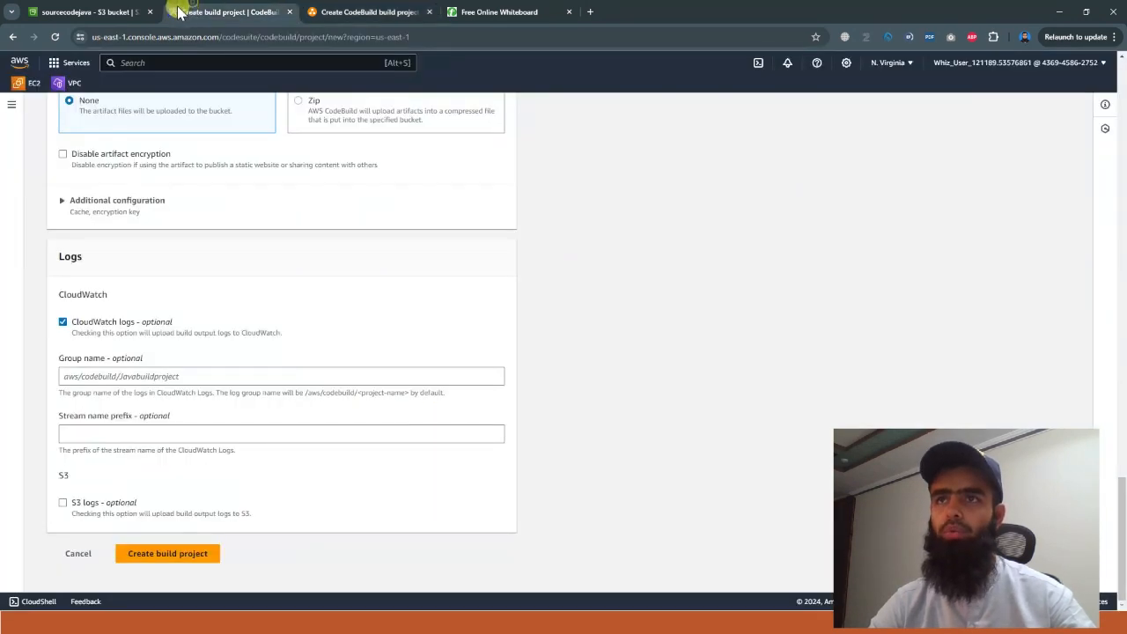
left_click(171, 563)
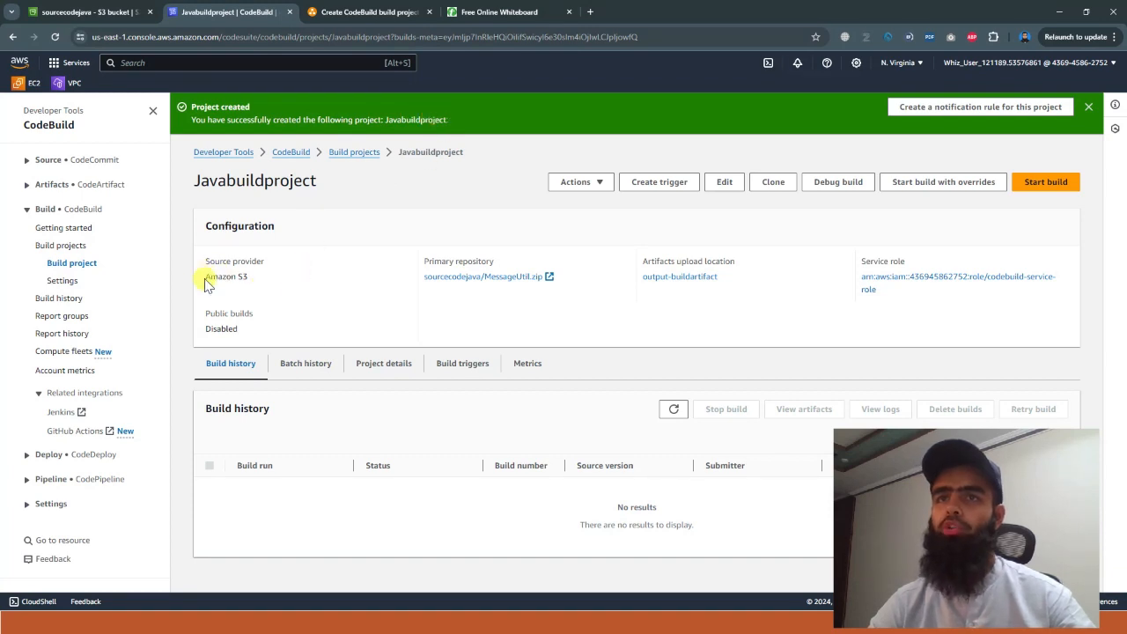
Review the source provider in the project's configuration and the permissions policies of its service role in IAM.
left_click_drag(209, 280, 252, 281)
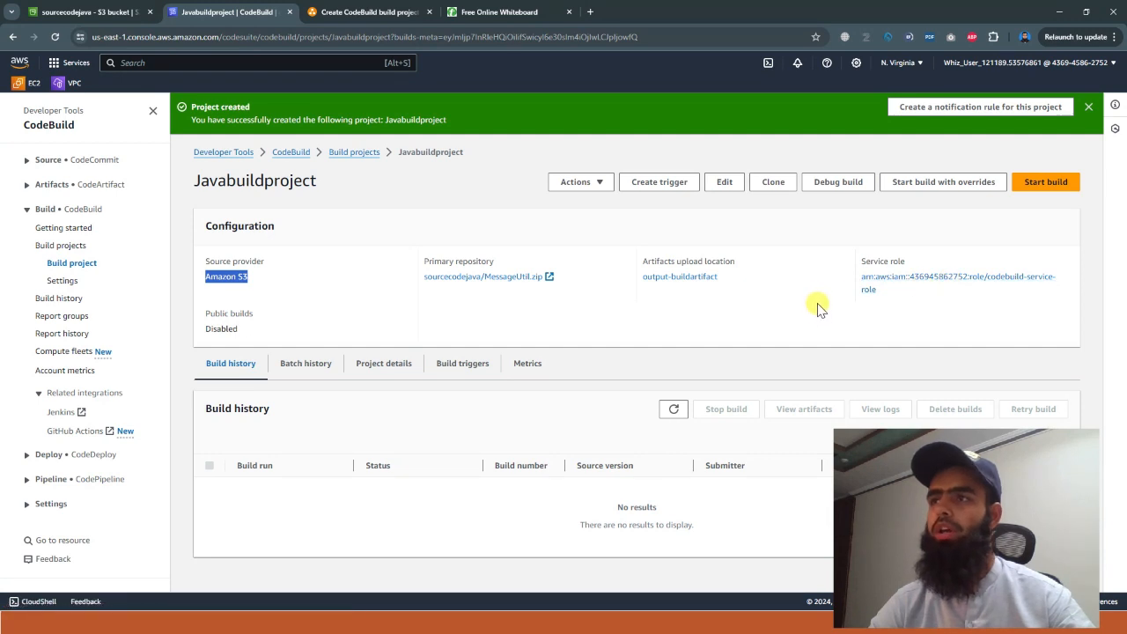
middle_click(926, 280)
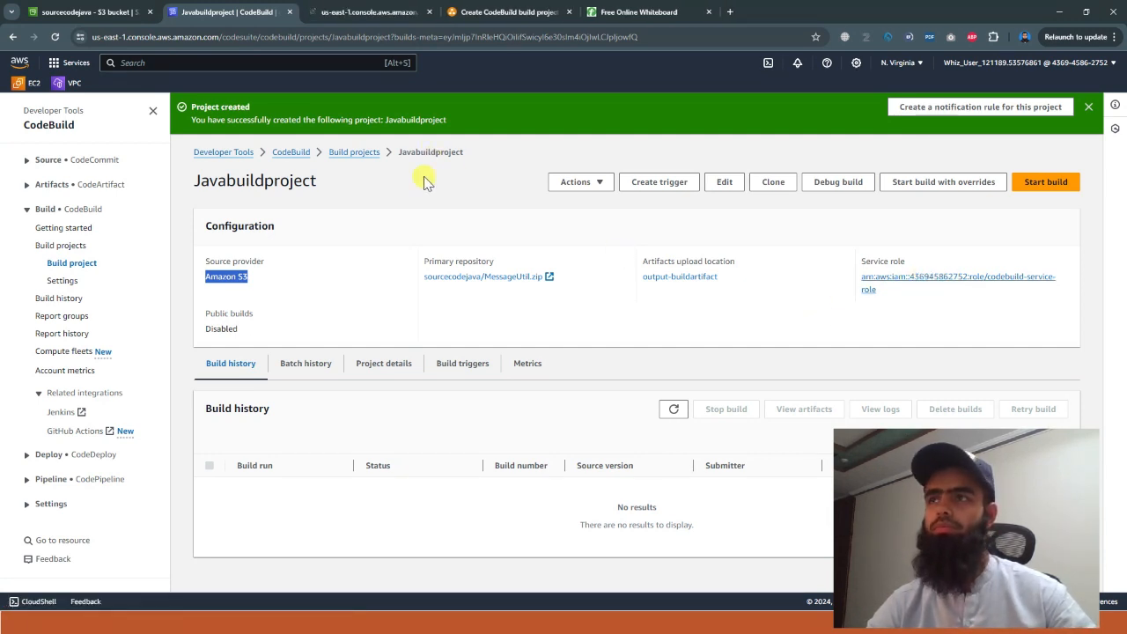
left_click(343, 10)
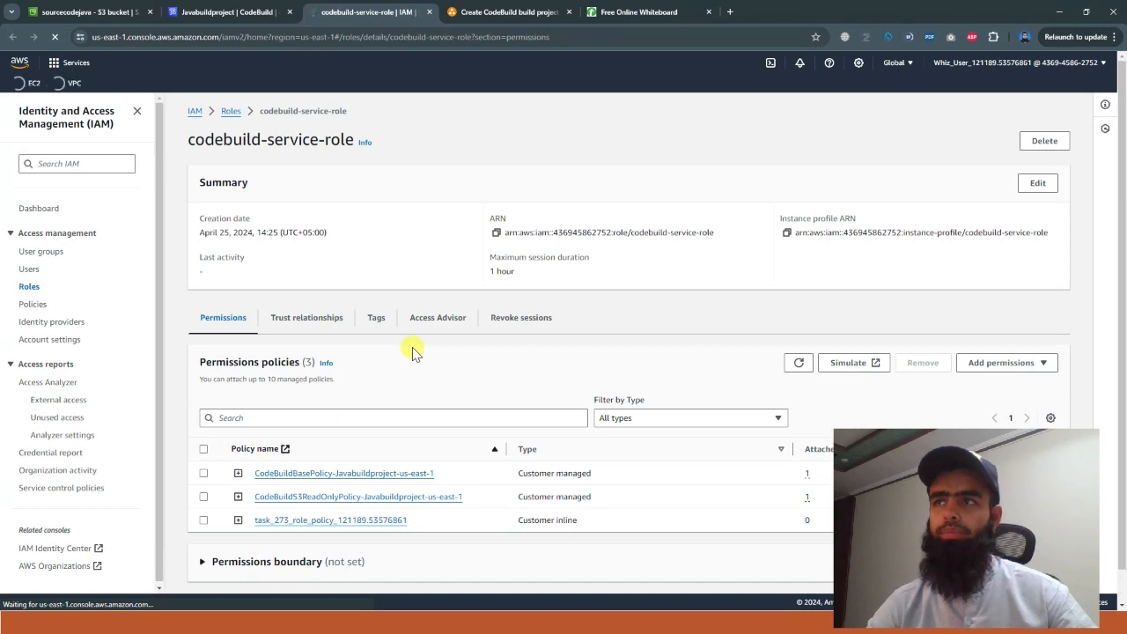
scroll(411, 350, "down", 1)
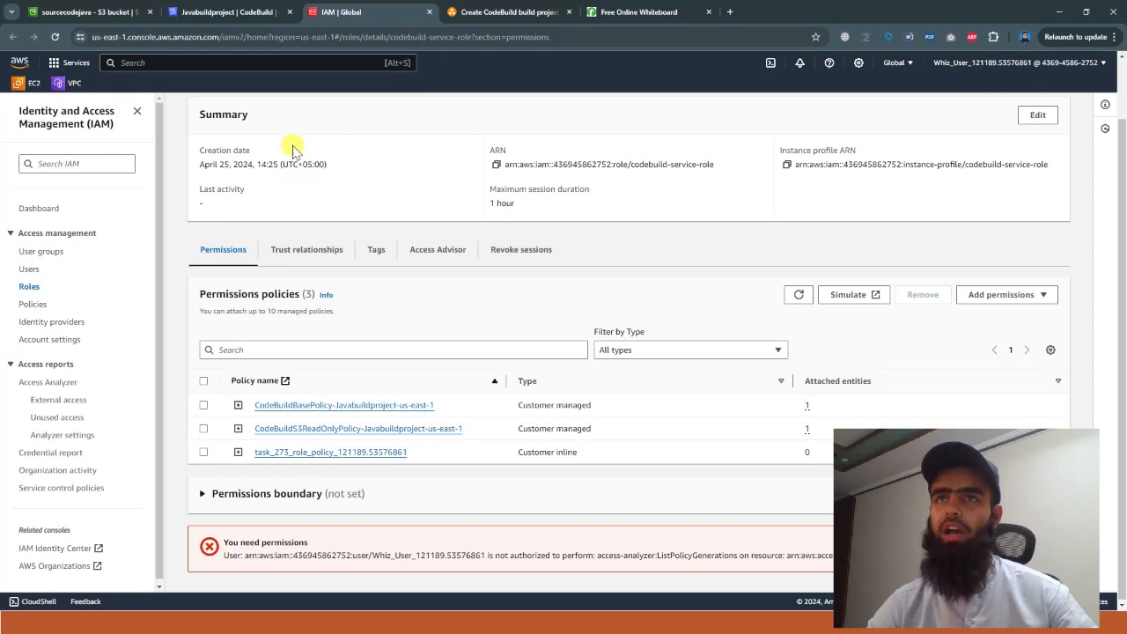
Return to Javabuildproject in CodeBuild and start a build.
left_click(232, 15)
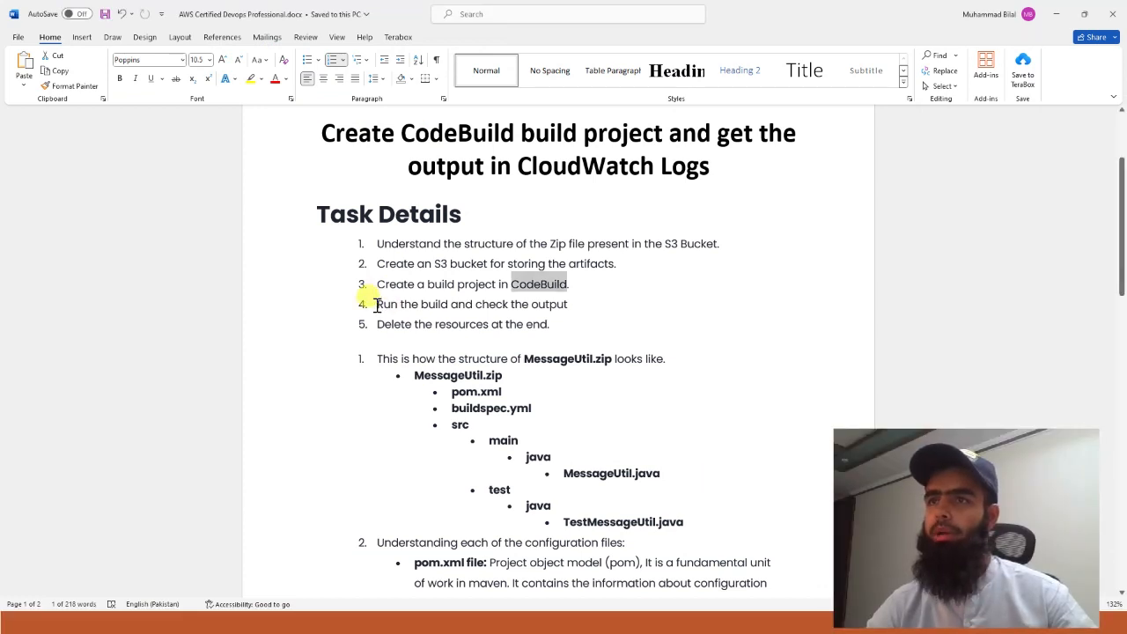
left_click_drag(376, 304, 552, 310)
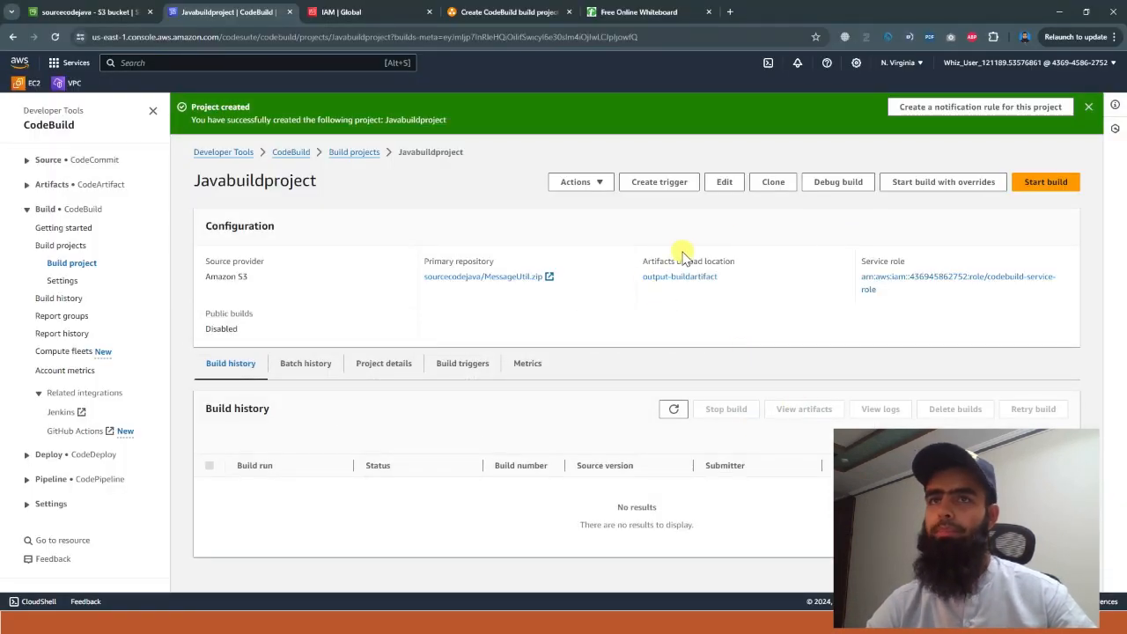
left_click(1034, 192)
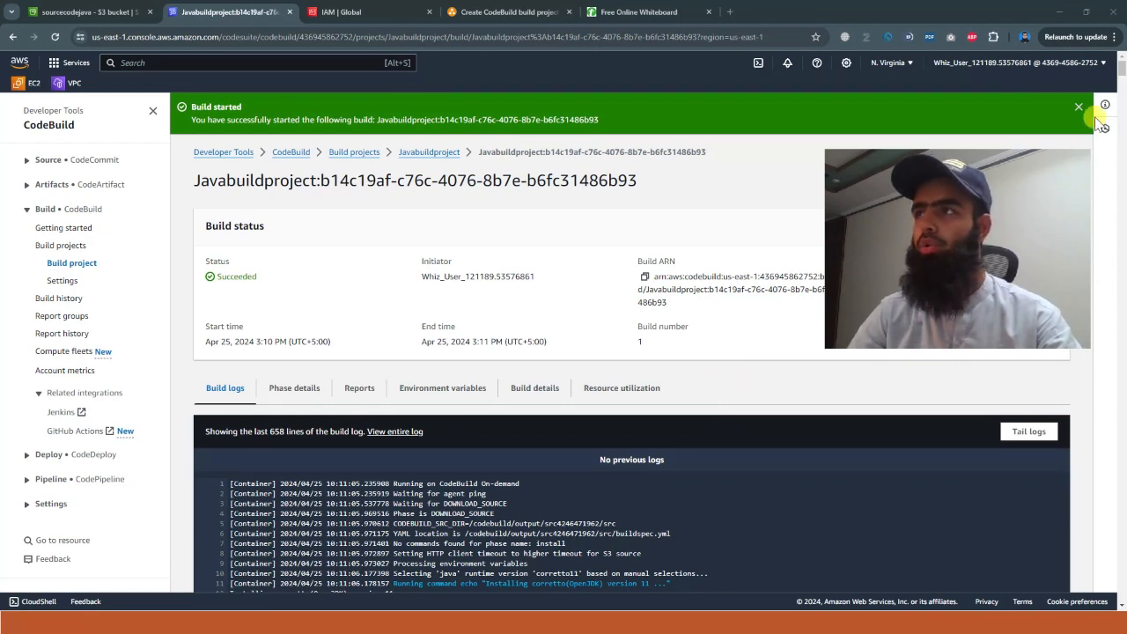
Examine the build log from its first lines and the mvn install command to the UPLOAD_ARTIFACTS phase.
scroll(1121, 79, "down", 3)
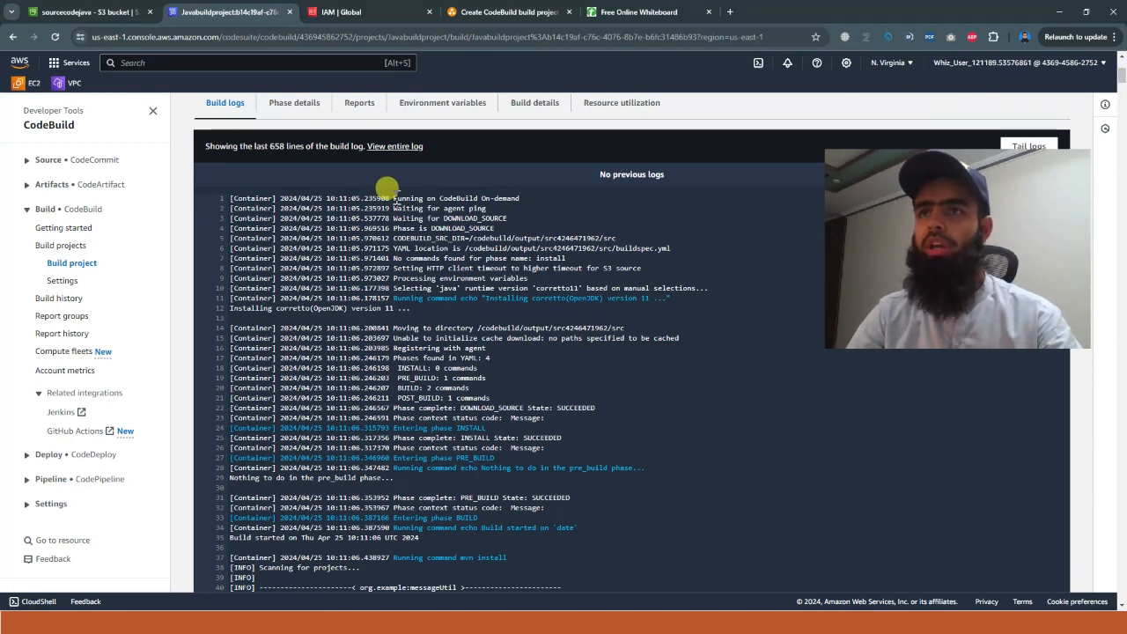
left_click_drag(394, 199, 521, 199)
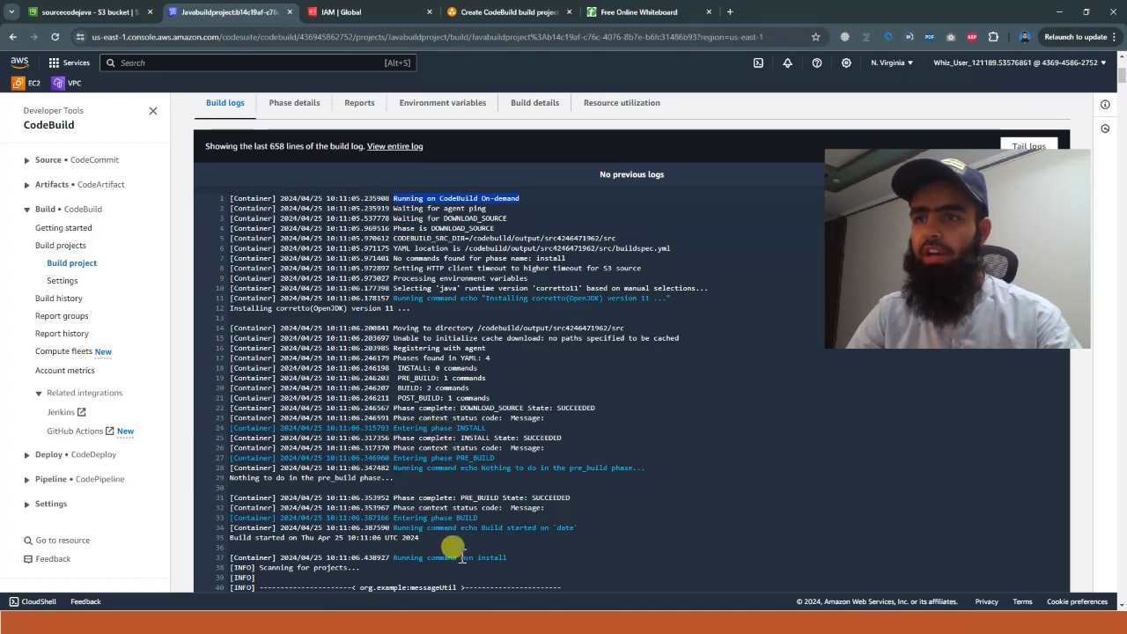
double_click(407, 557)
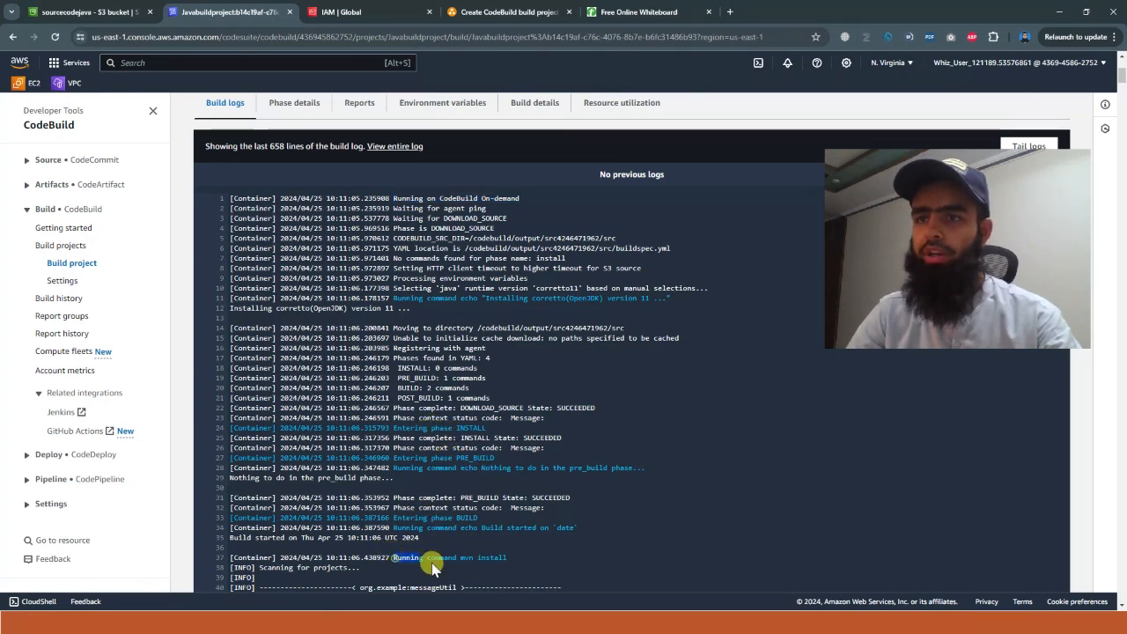
left_click_drag(431, 568, 498, 563)
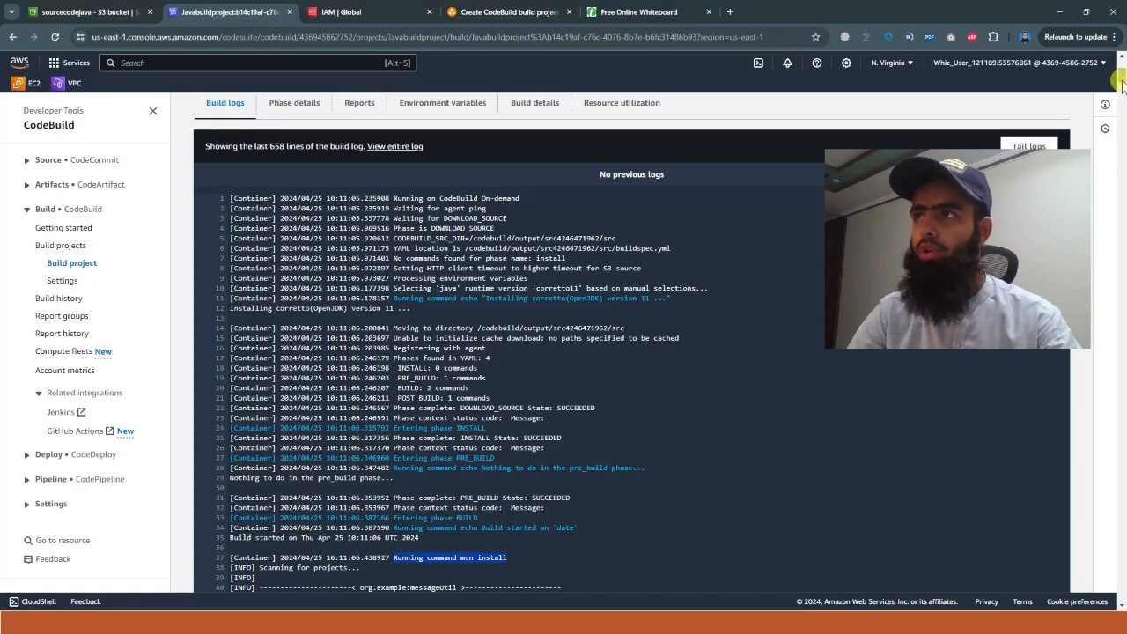
left_click_drag(1121, 81, 1121, 600)
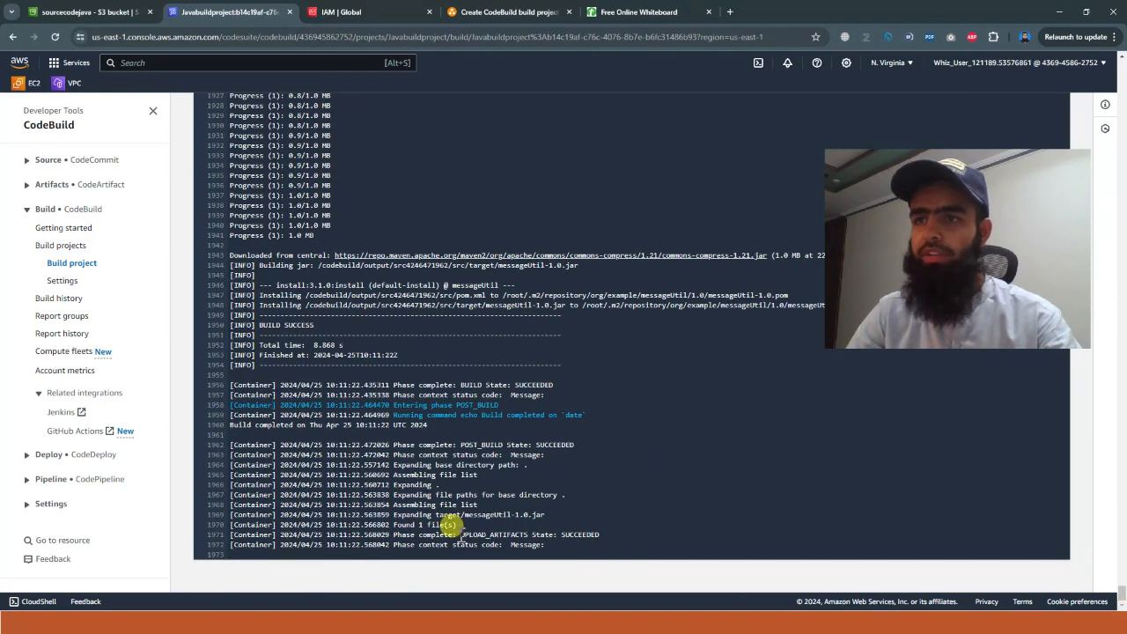
left_click_drag(459, 537, 600, 539)
scroll(589, 481, "up", 1)
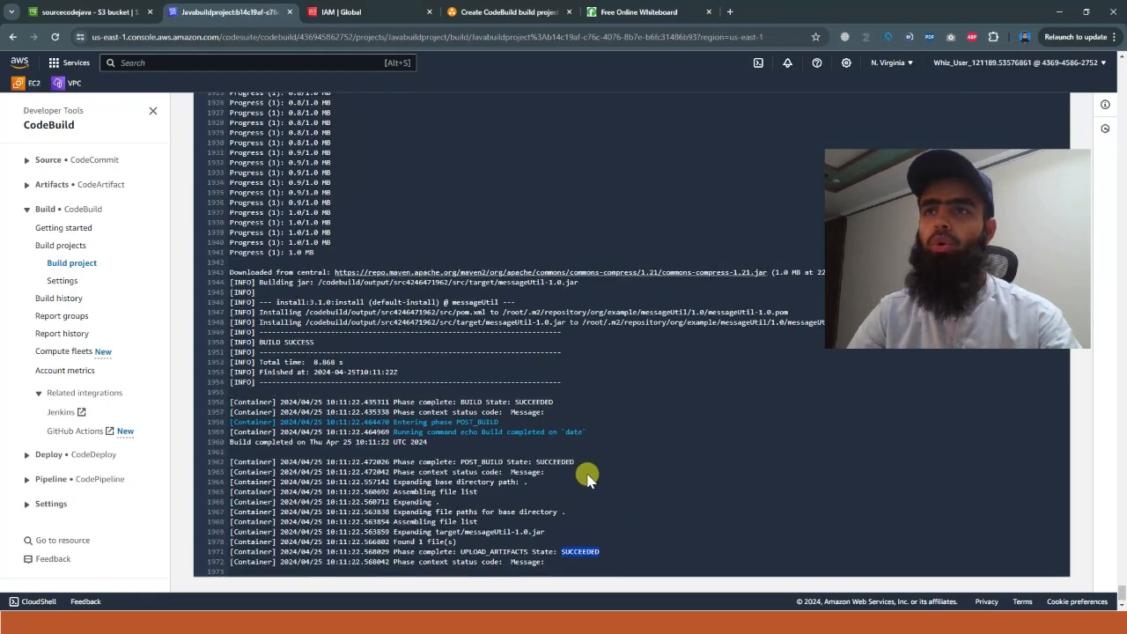
scroll(587, 477, "up", 20)
left_click_drag(1121, 512, 1122, 64)
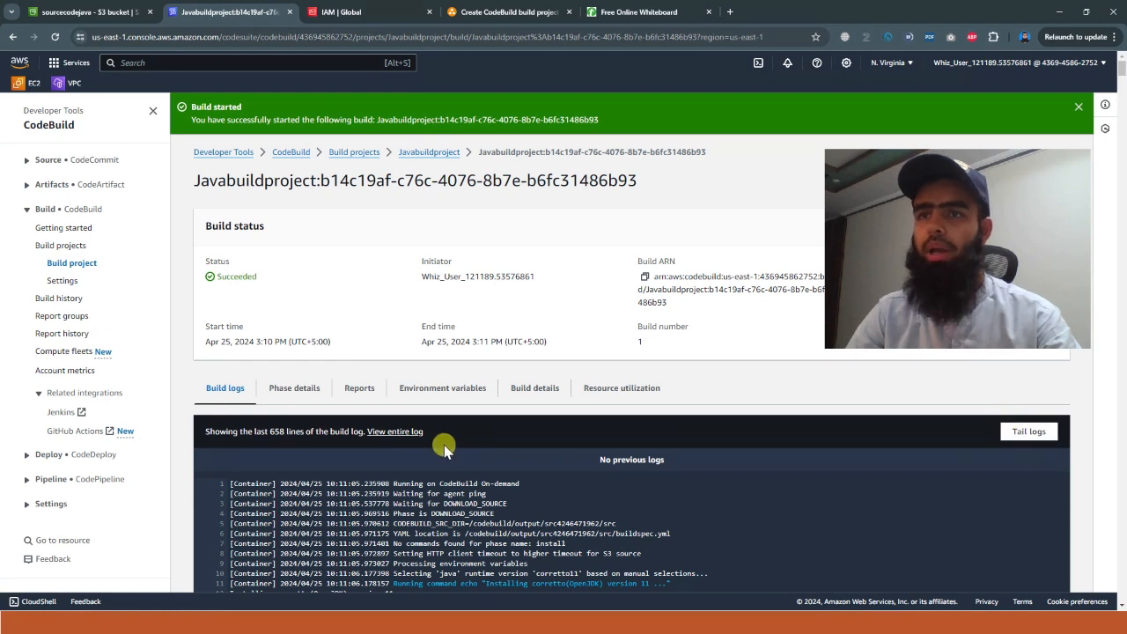
Open the build's log stream in the CloudWatch log group /aws/codebuild/Javabuildproject.
left_click(394, 433)
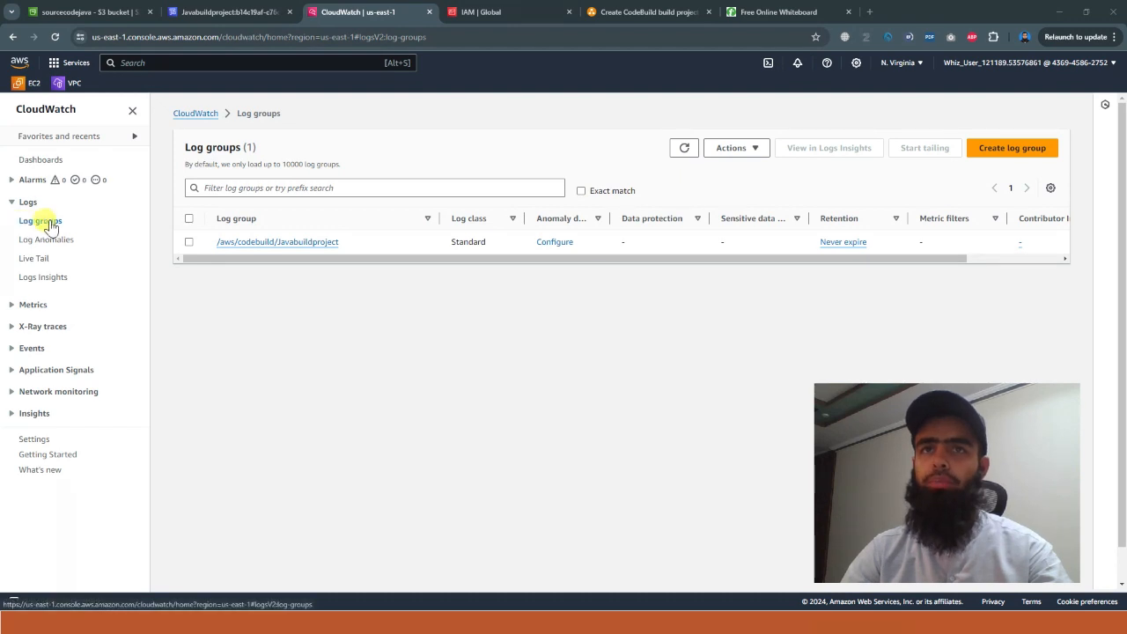
left_click(296, 243)
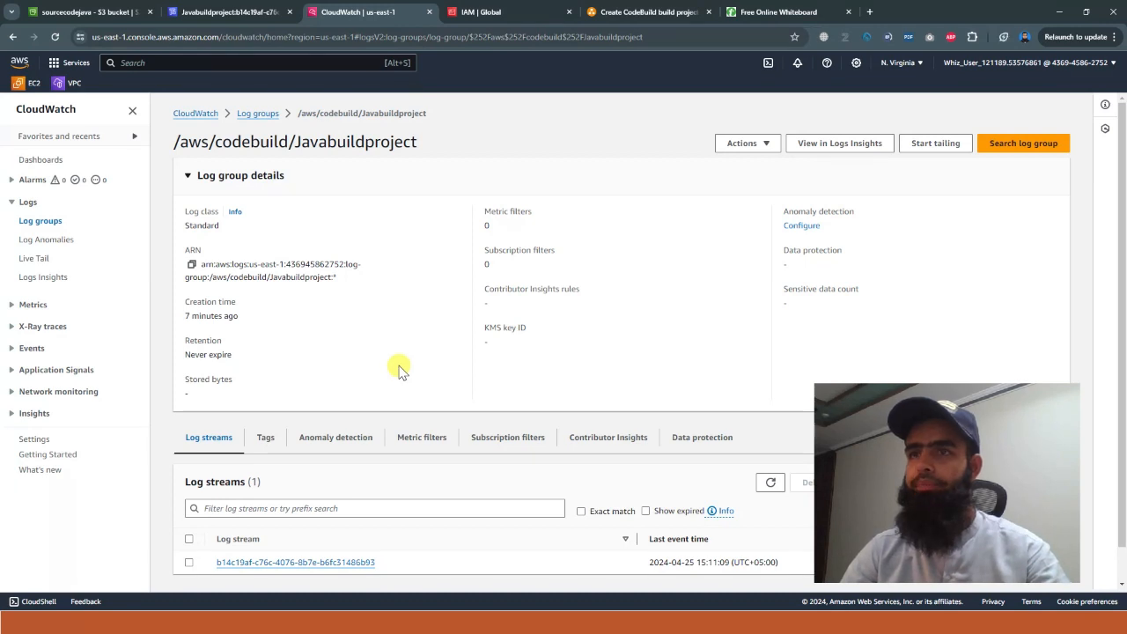
left_click(310, 562)
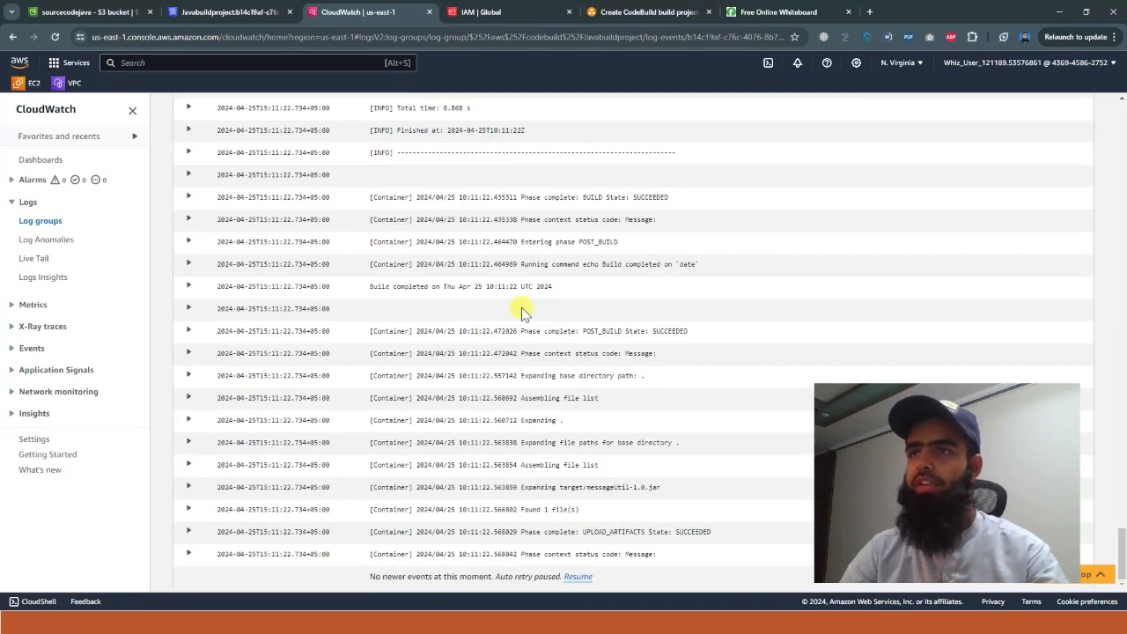
Examine the stream's log events, including the state of the UPLOAD_ARTIFACTS phase and the earliest loaded entries.
scroll(509, 316, "up", 8)
scroll(508, 316, "down", 8)
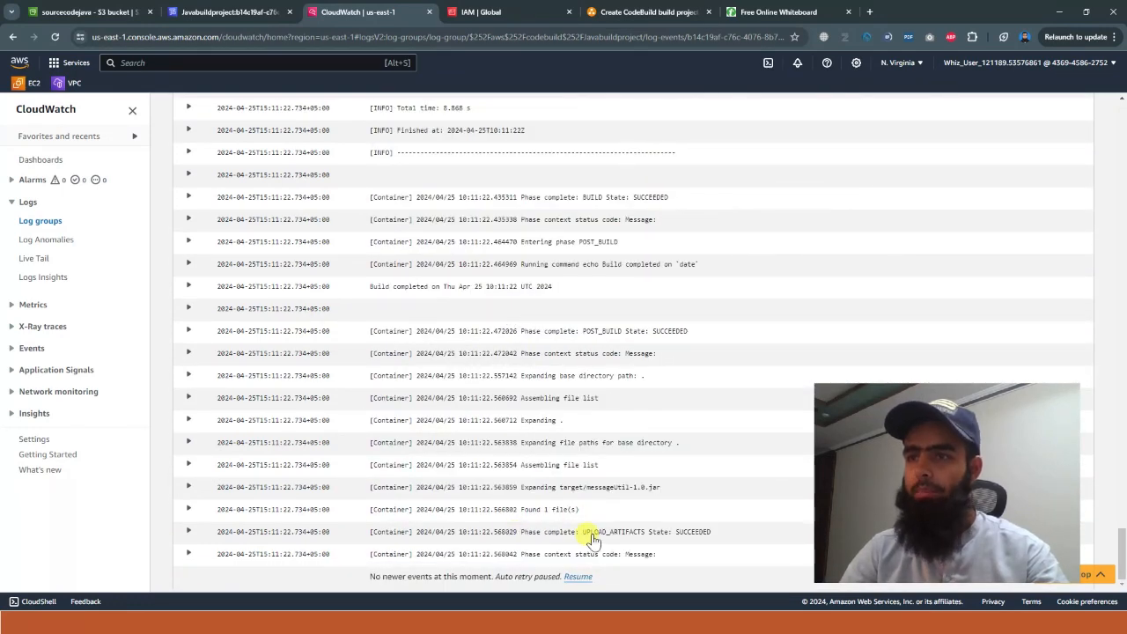
left_click_drag(614, 539, 714, 541)
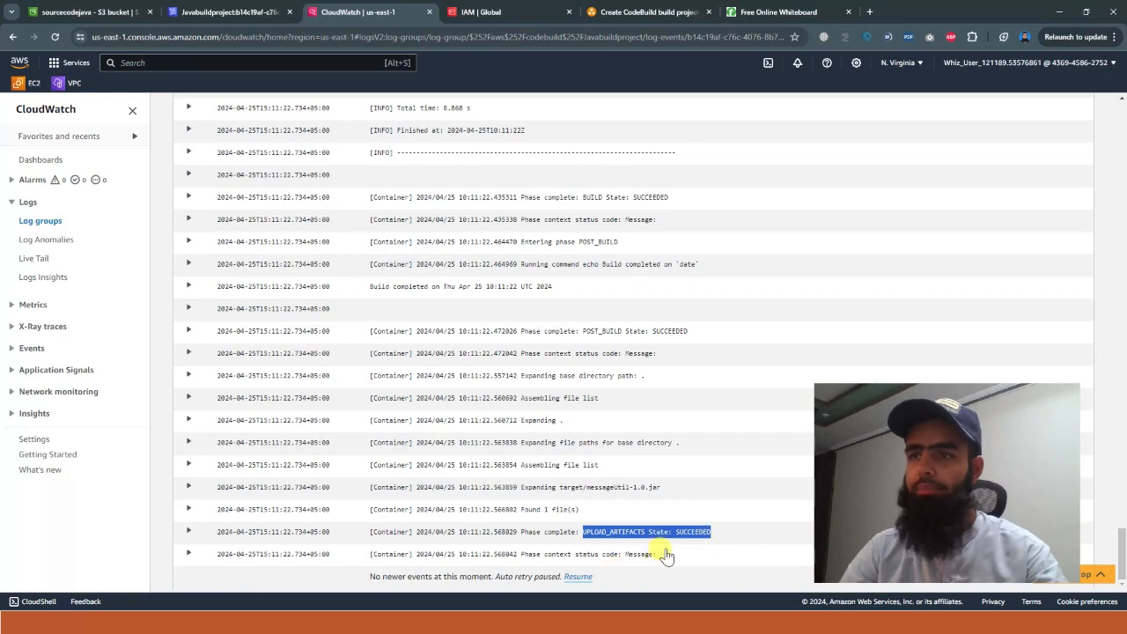
scroll(694, 401, "up", 3)
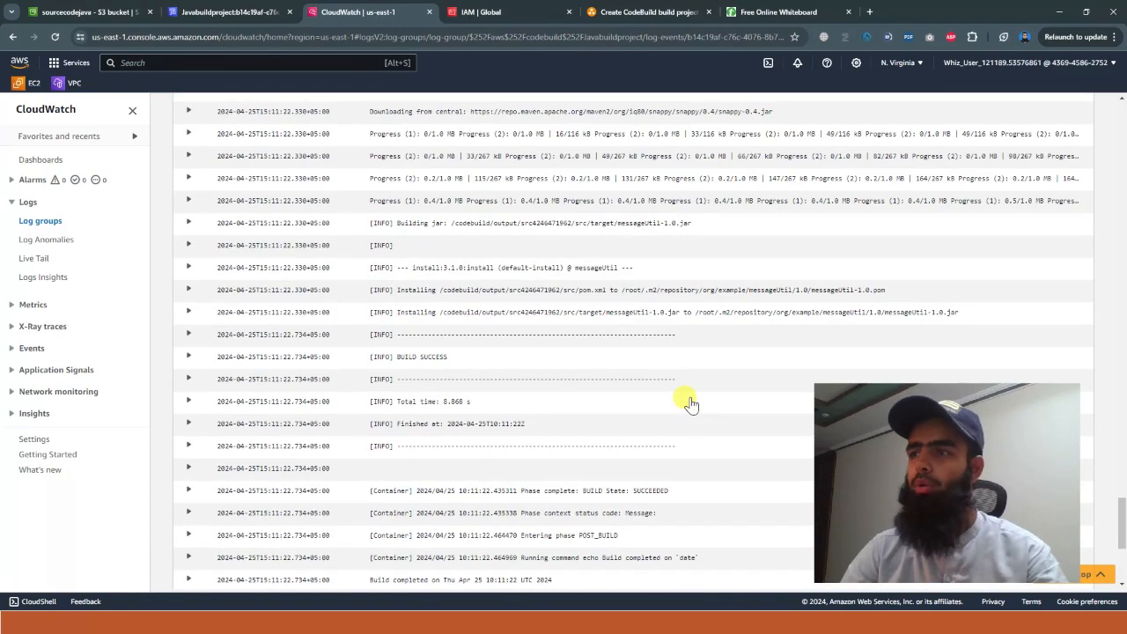
scroll(686, 398, "up", 15)
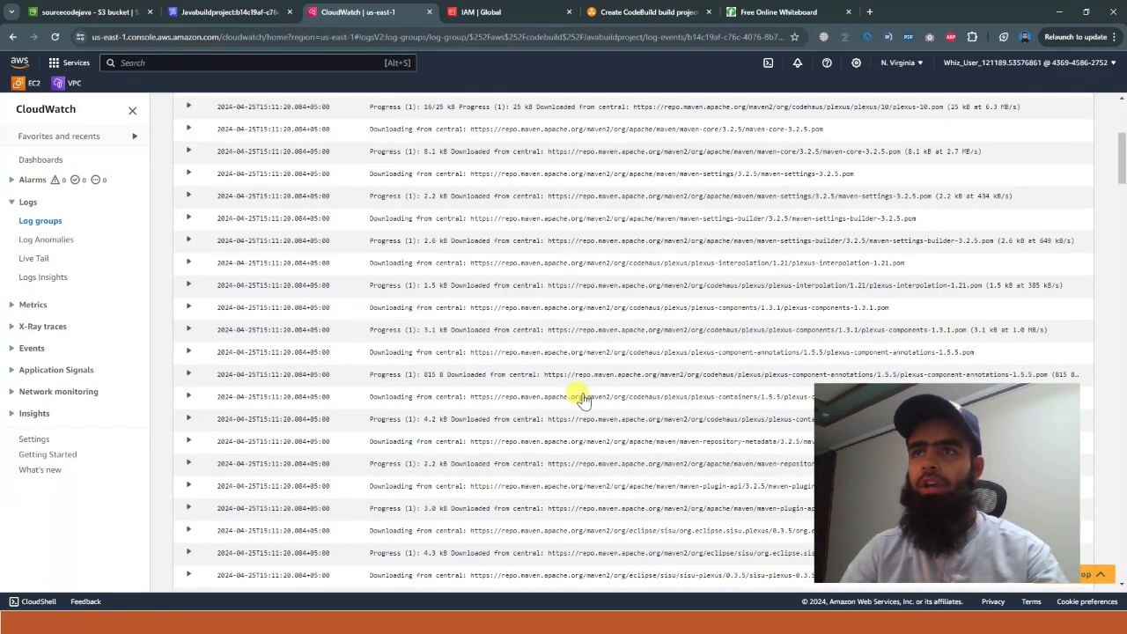
scroll(581, 398, "up", 3)
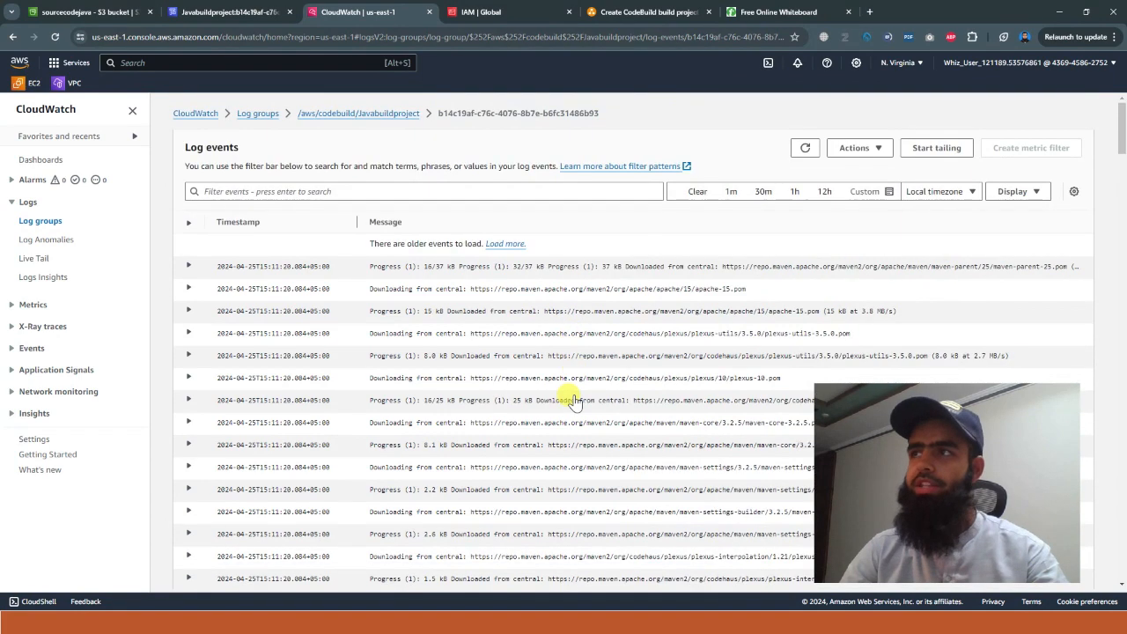
Switch to S3 and open the output-buildartifact bucket from the bucket list.
left_click(224, 11)
left_click(106, 12)
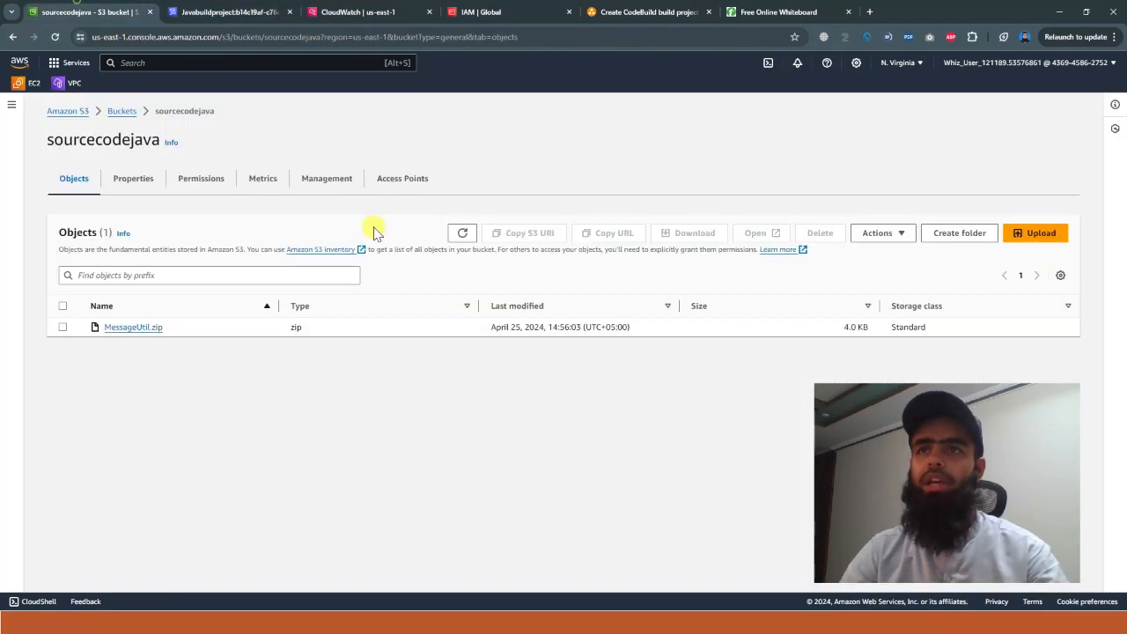
left_click(120, 113)
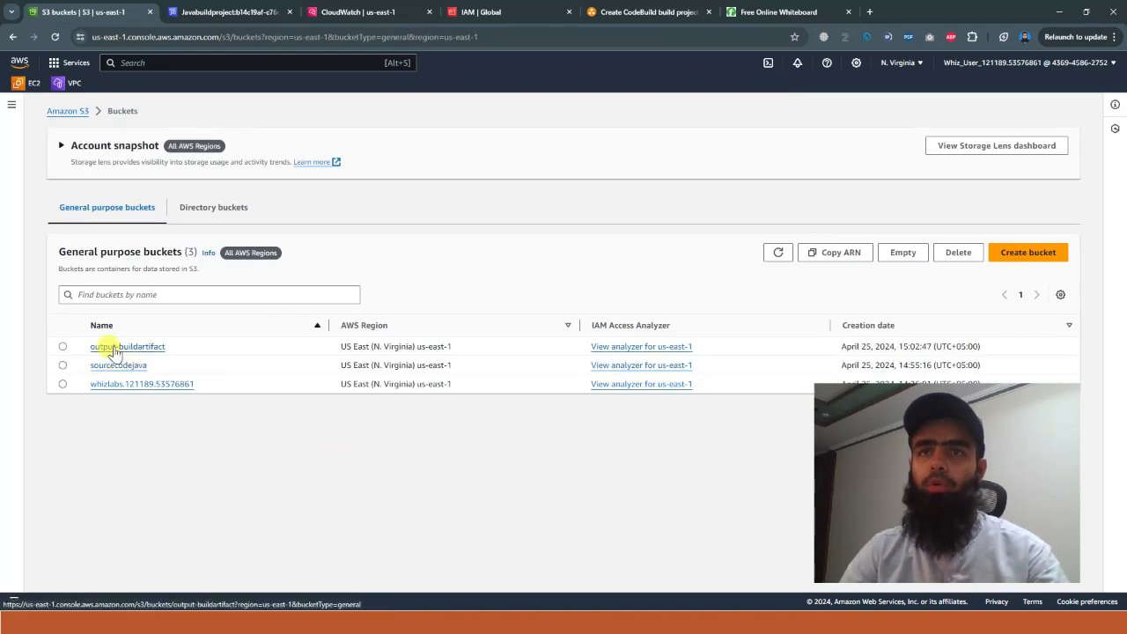
left_click(123, 395)
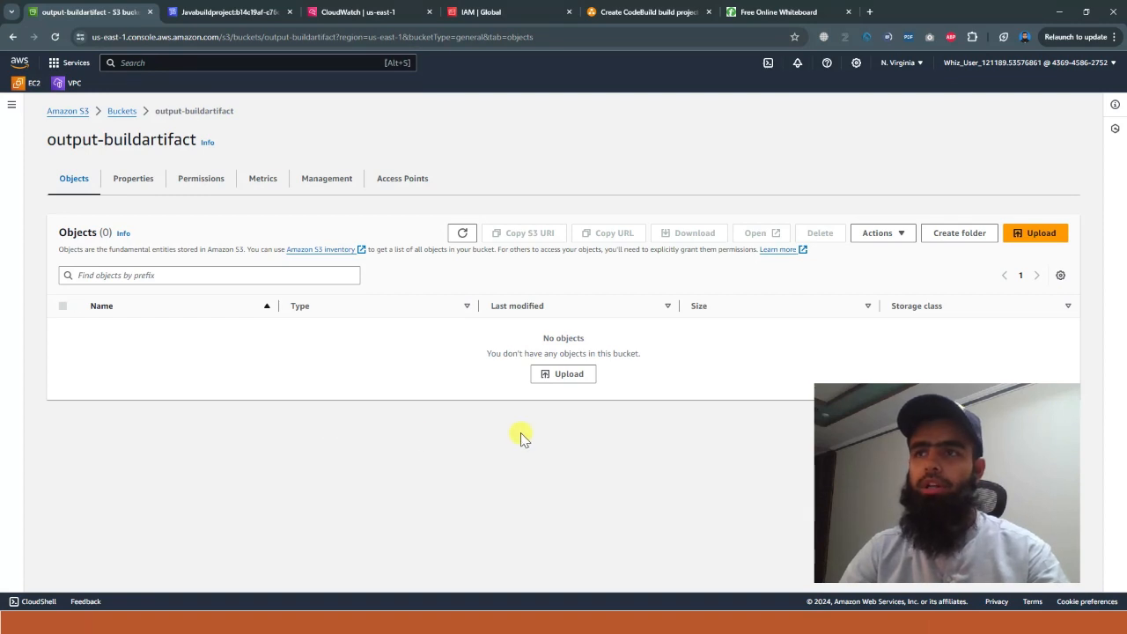
Reopen the output-buildartifact bucket, go into Javabuildproject/target and select messageUtil-1.0.jar.
left_click(13, 37)
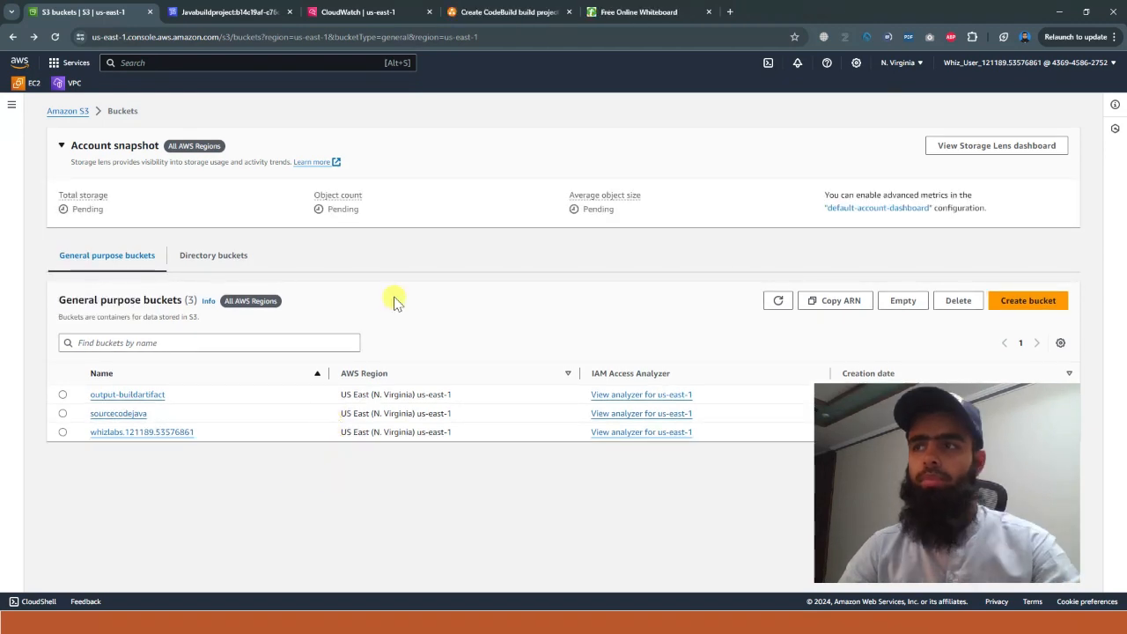
left_click(127, 396)
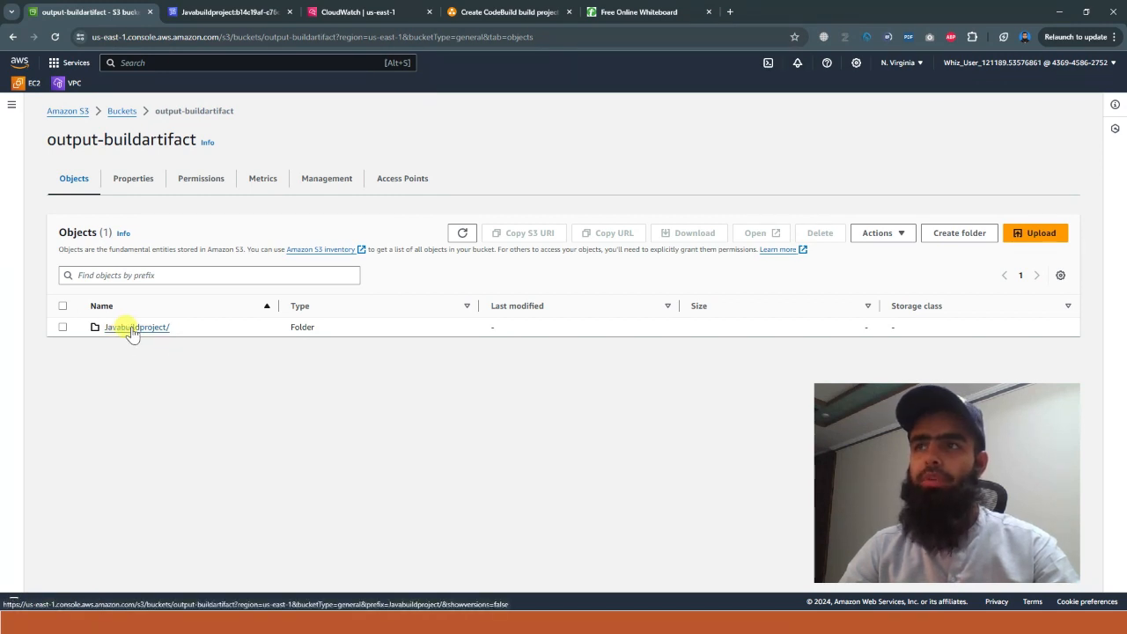
left_click(130, 328)
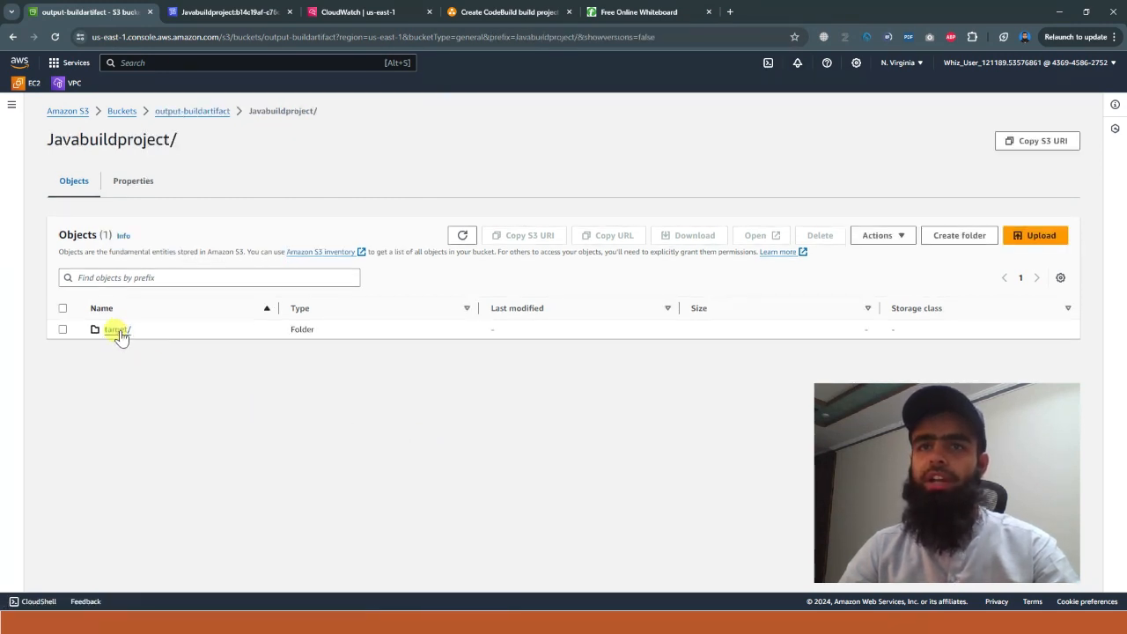
left_click(118, 331)
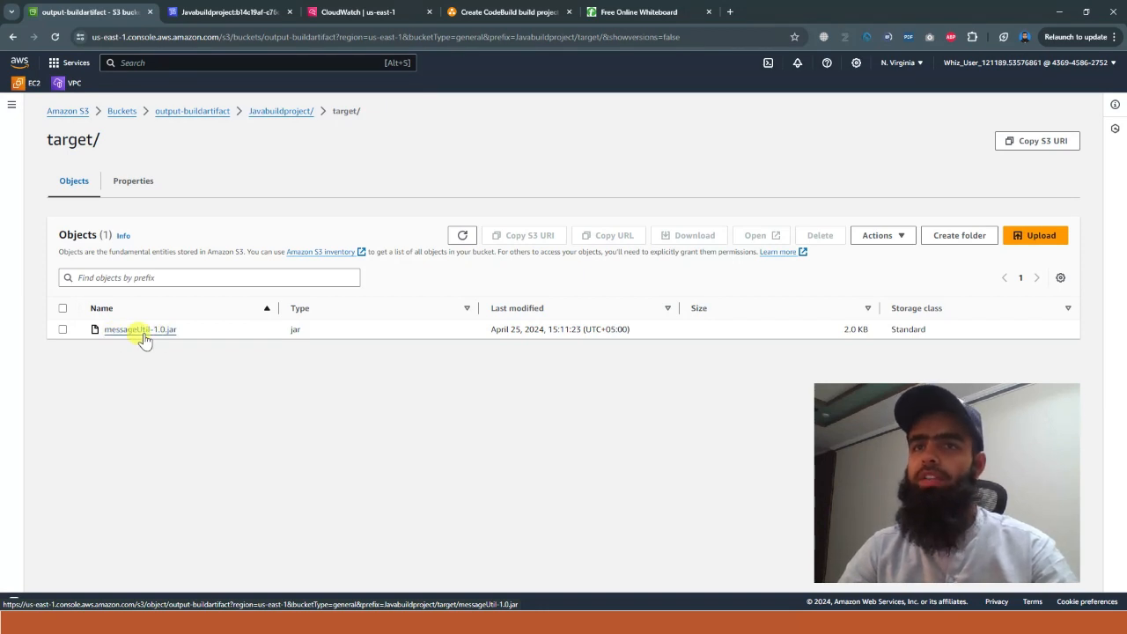
left_click(63, 330)
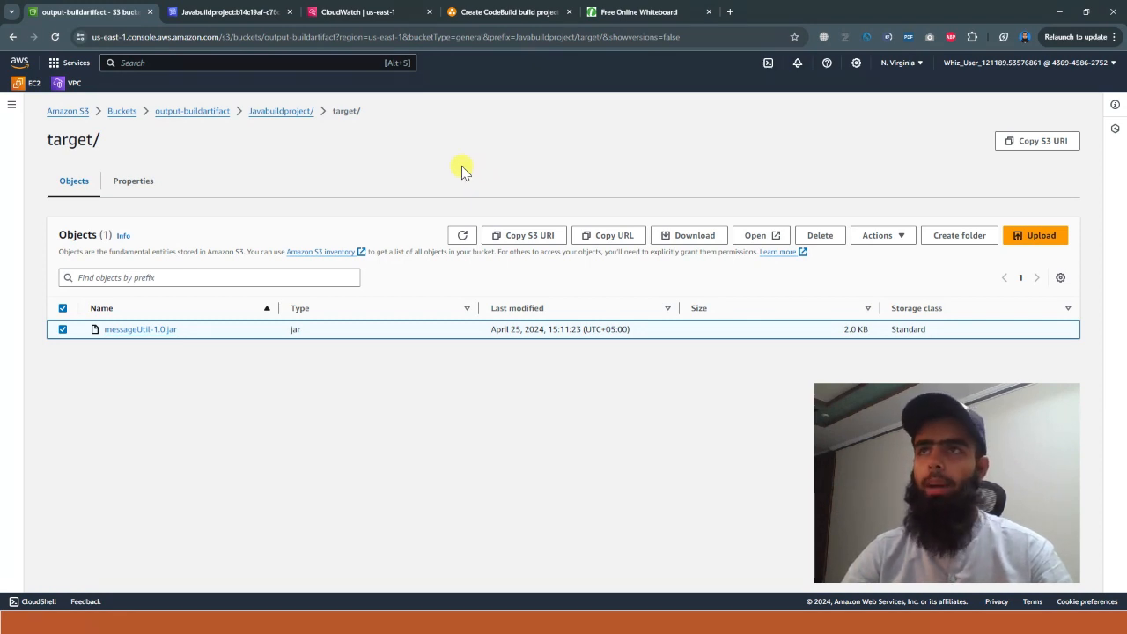
Return to Javabuildproject in CodeBuild and view the deletion prompt for its build run, keeping the build.
left_click(240, 8)
scroll(440, 251, "up", 10)
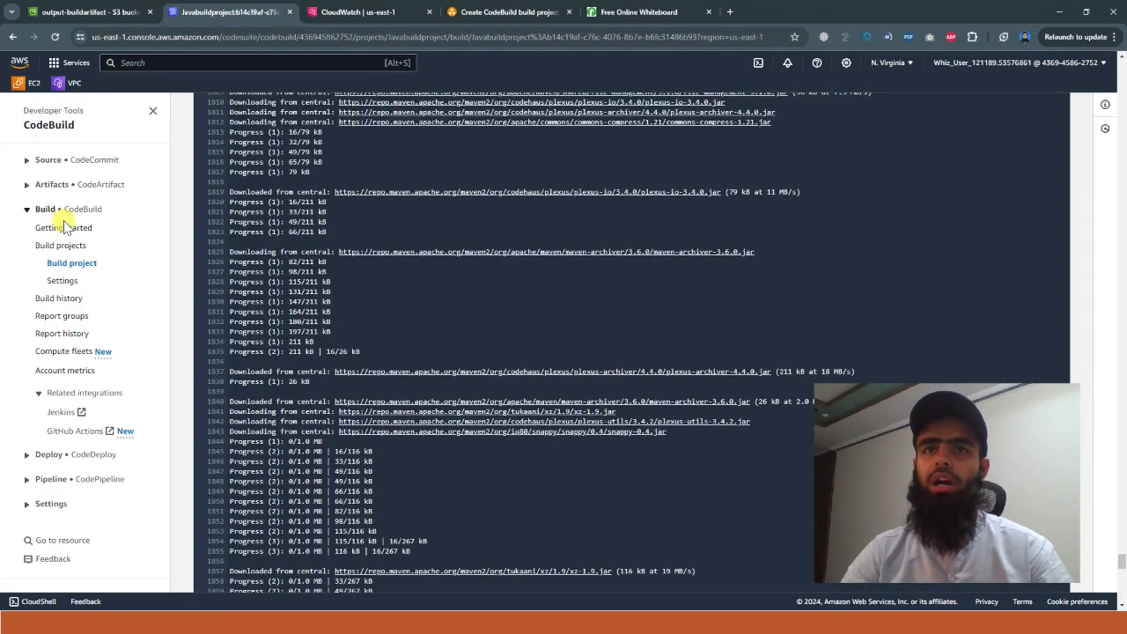
left_click(63, 269)
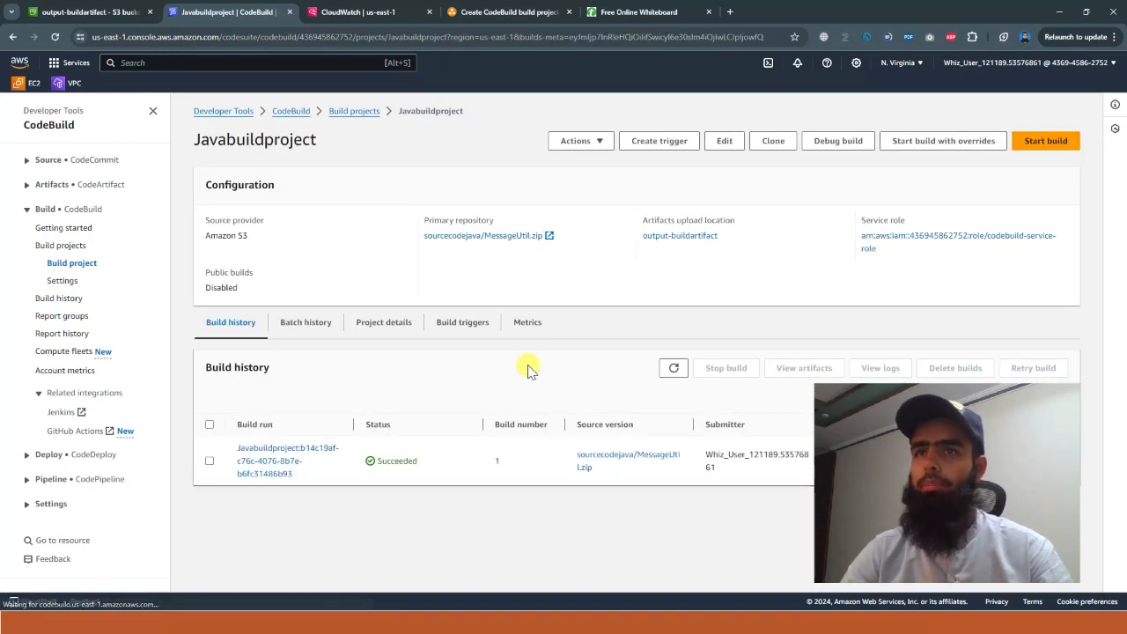
left_click(210, 463)
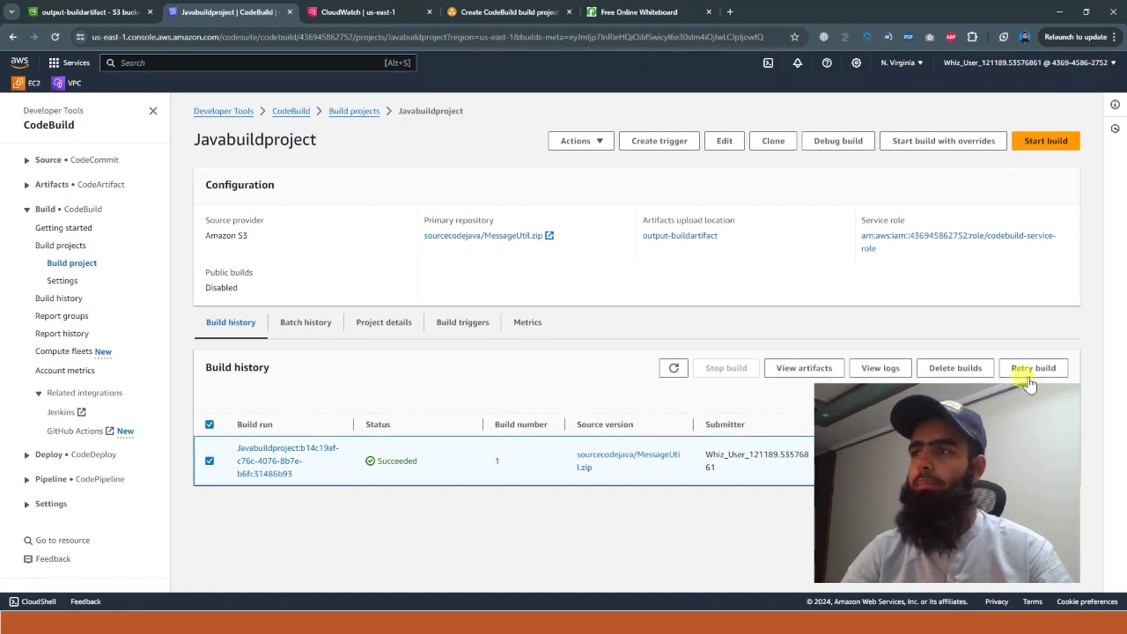
left_click(951, 368)
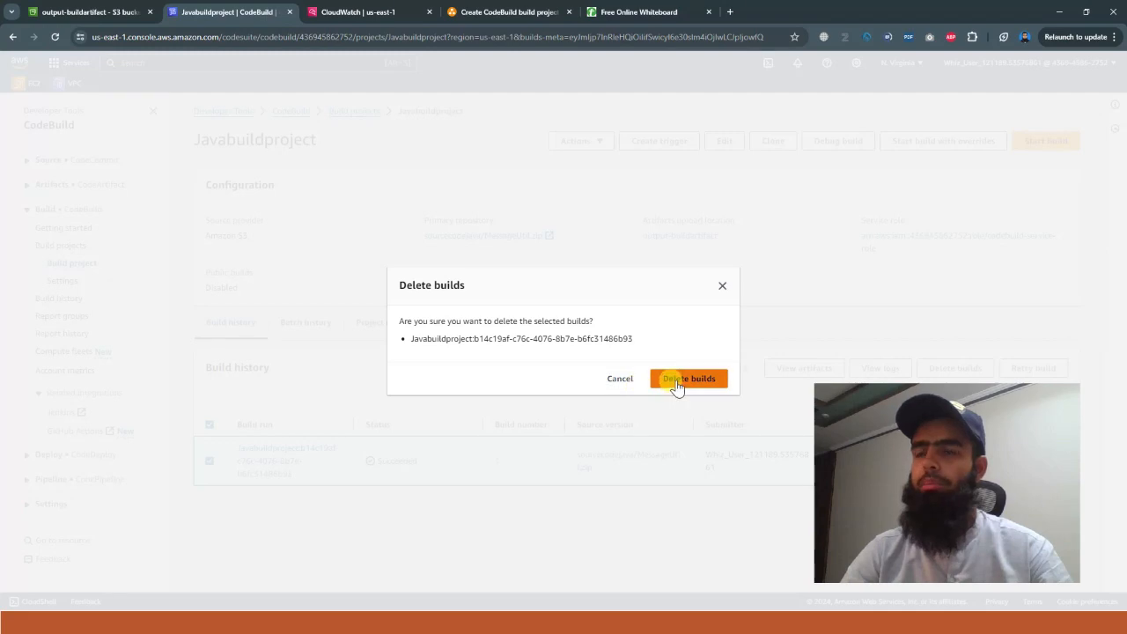
left_click(722, 288)
Review the actions available for the /aws/codebuild/Javabuildproject log group in CloudWatch without applying any.
left_click(356, 11)
scroll(418, 305, "up", 5)
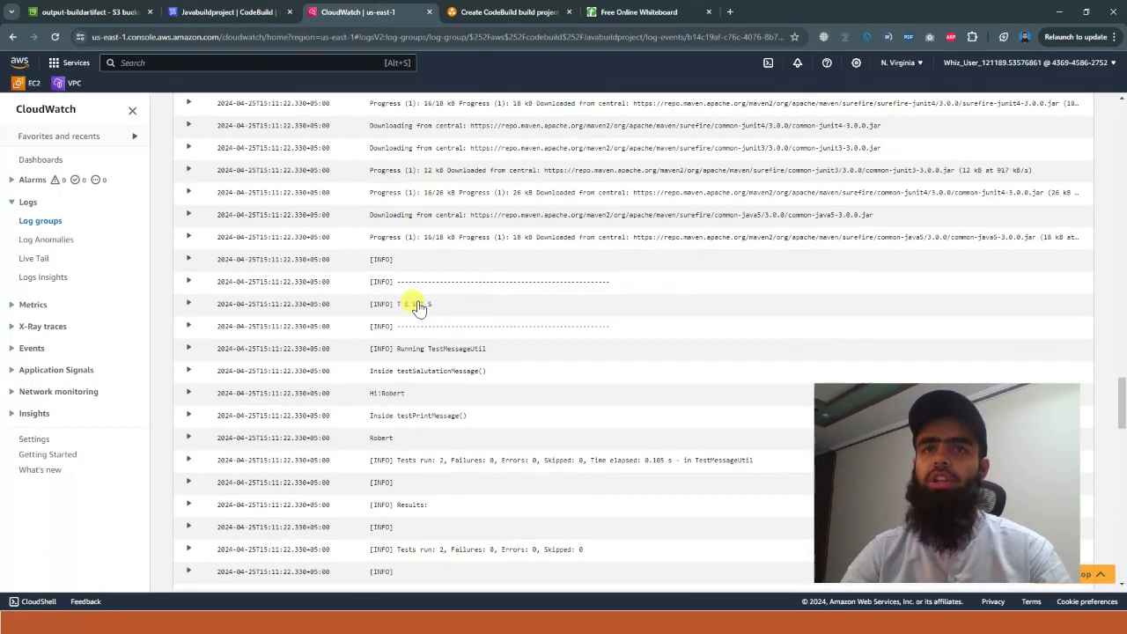
scroll(418, 305, "up", 5)
left_click(40, 220)
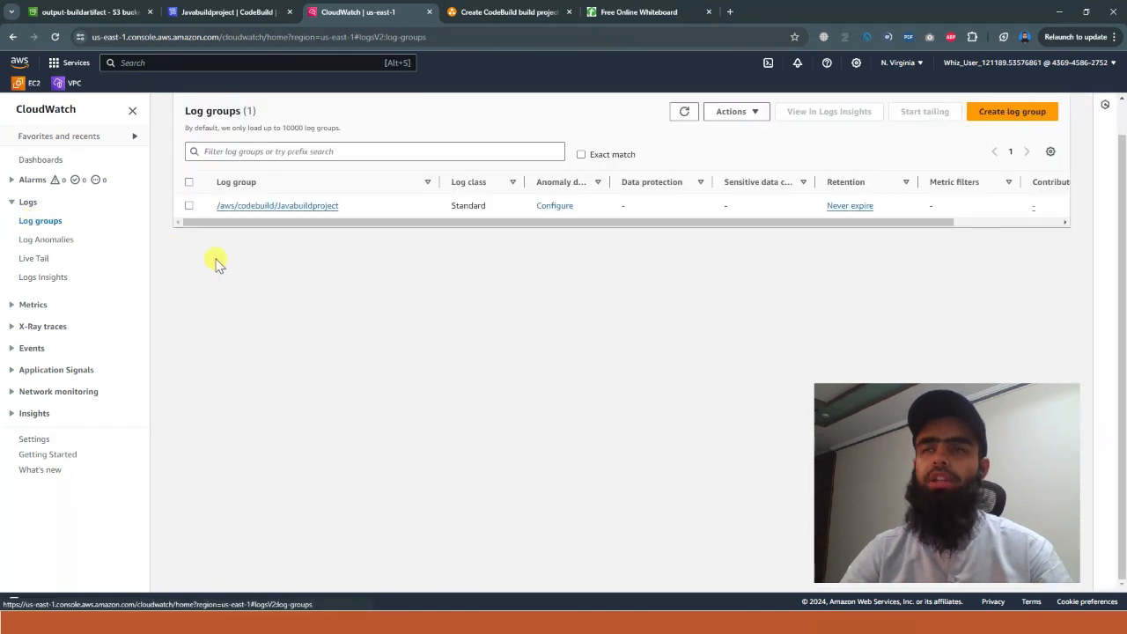
left_click(188, 205)
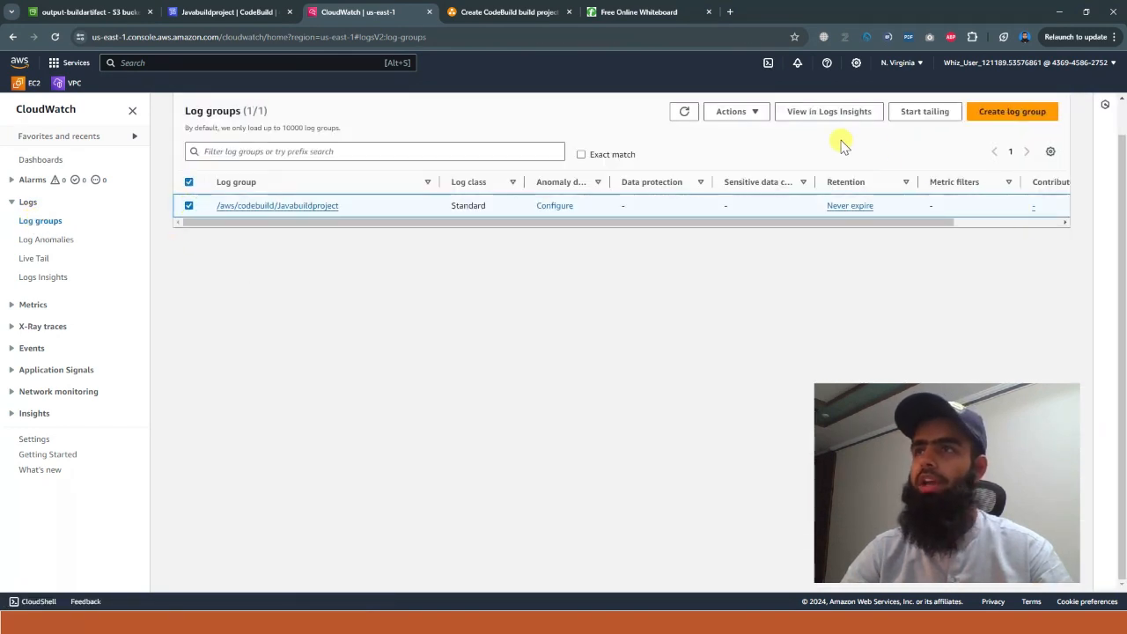
left_click(753, 114)
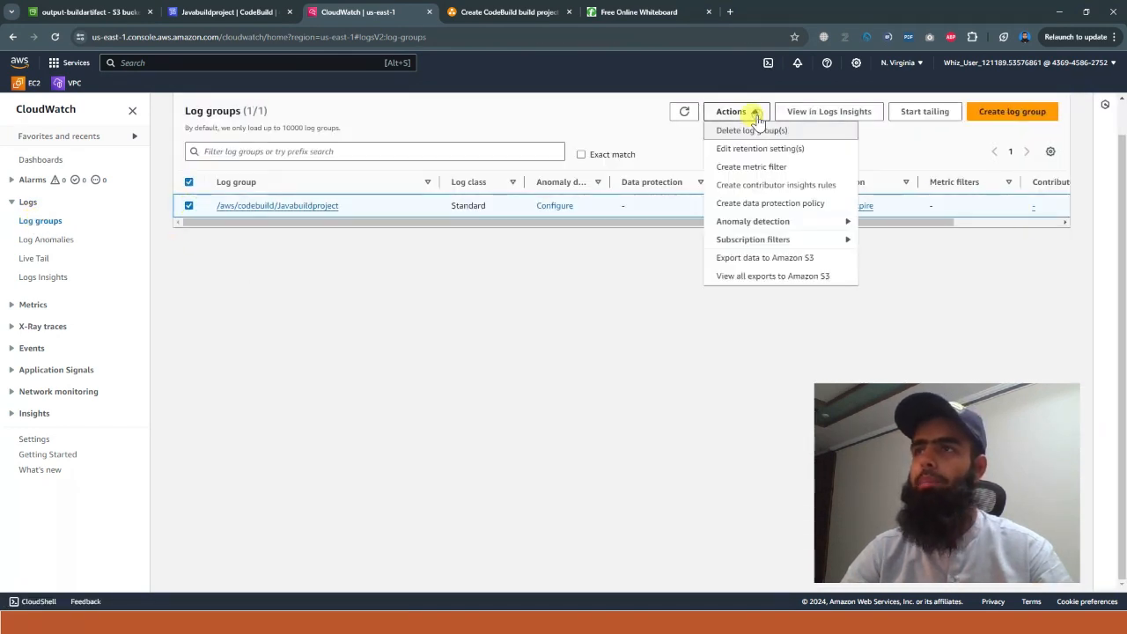
left_click(528, 401)
View the S3 bucket list and switch to the CodeBuild lab's architecture diagram in diagrams.net.
left_click(75, 12)
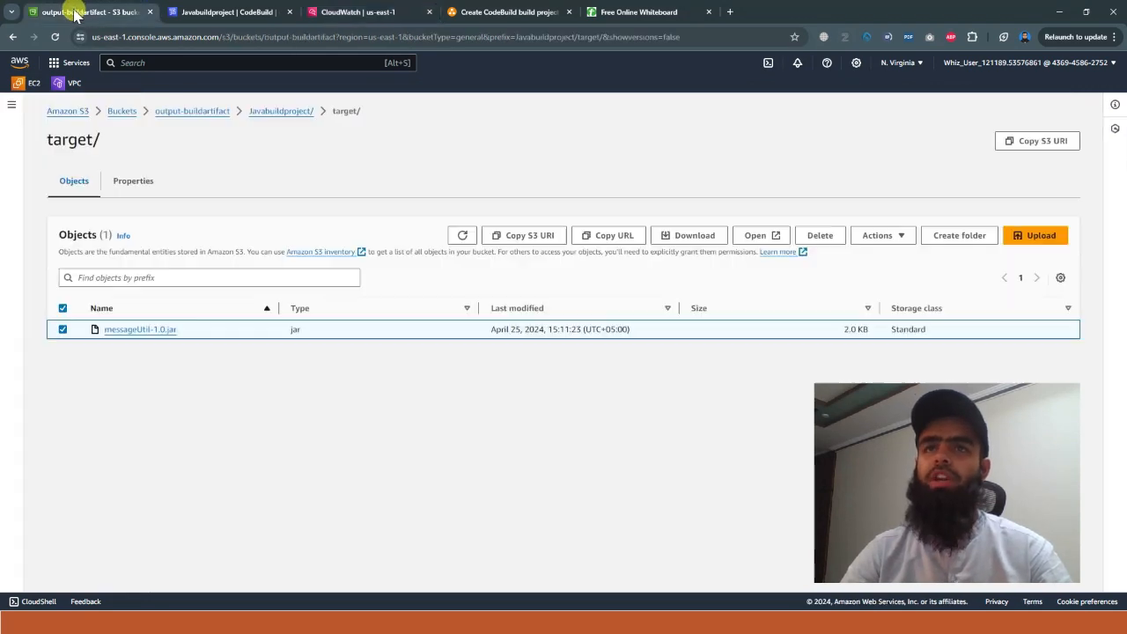
left_click(122, 111)
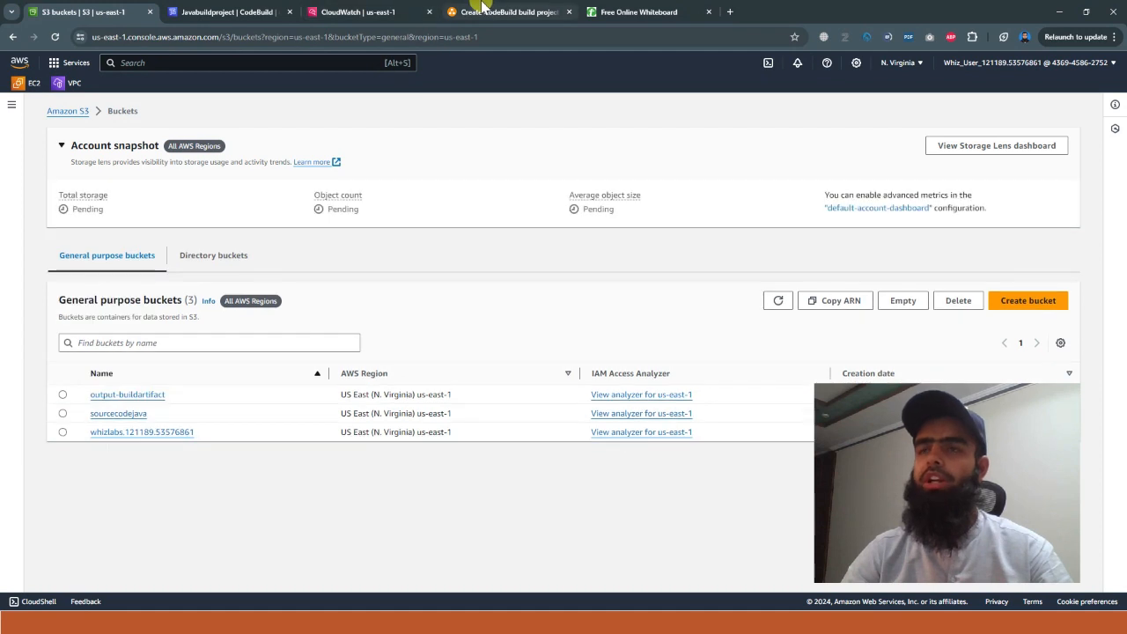
left_click(483, 8)
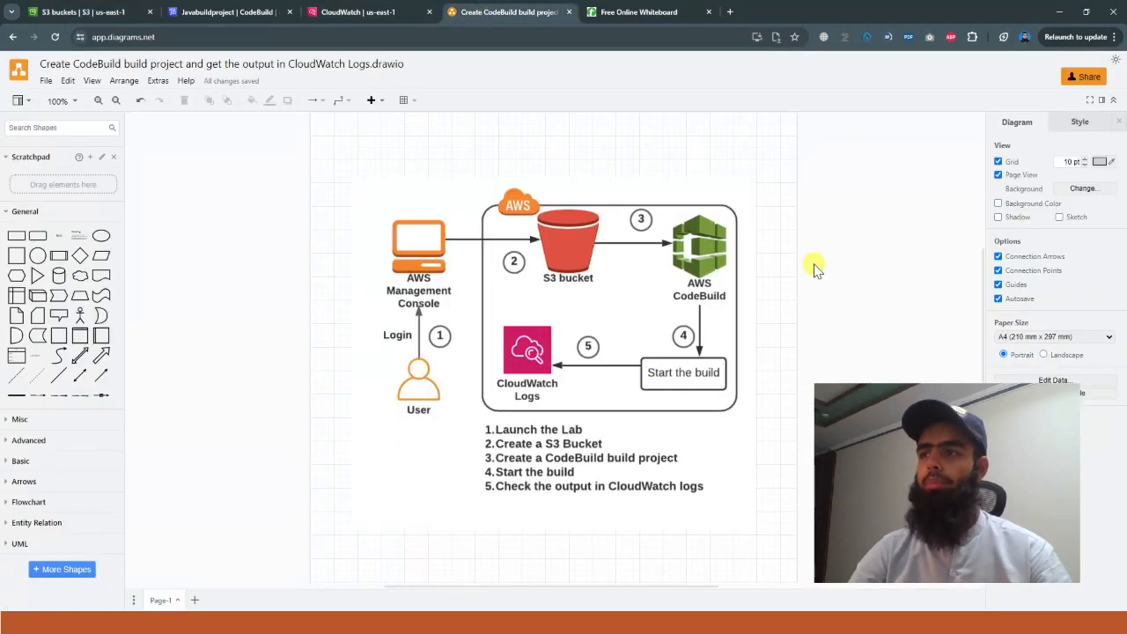